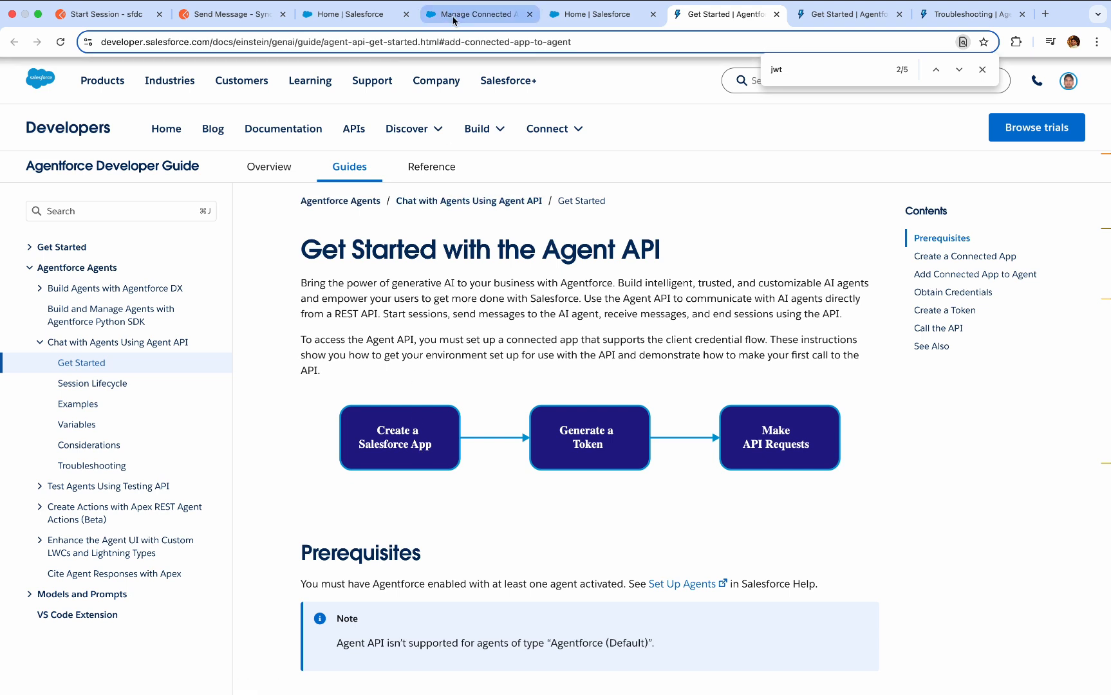
Go to Salesforce Setup and open the App Manager page, searching for "app ma".
left_click(370, 16)
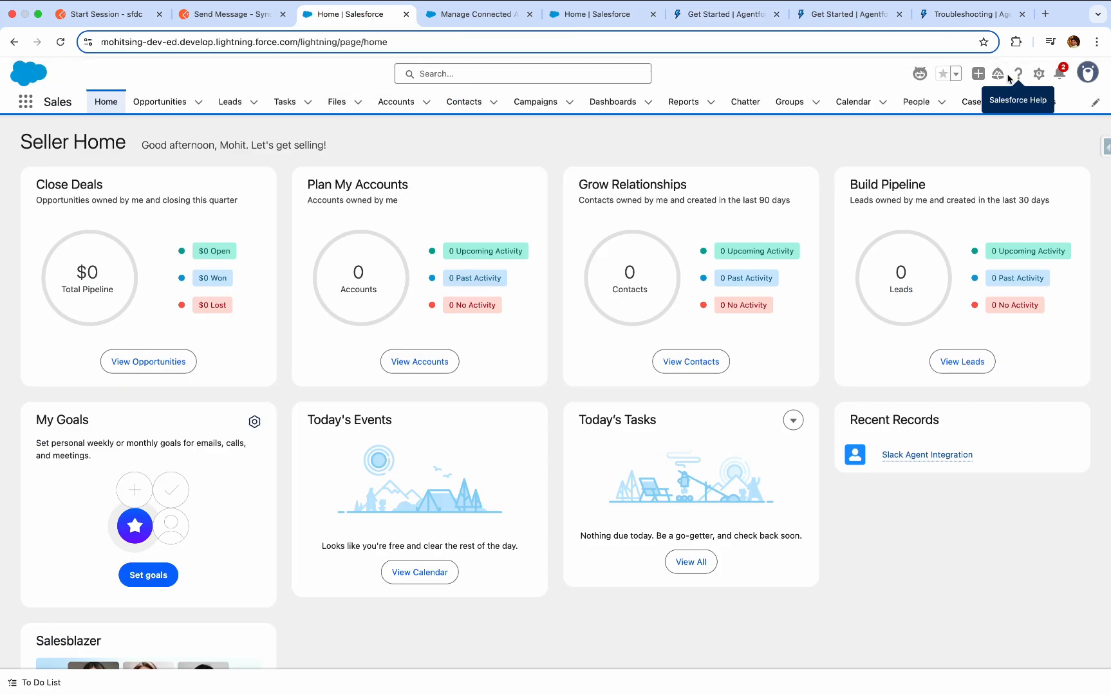
left_click(1039, 74)
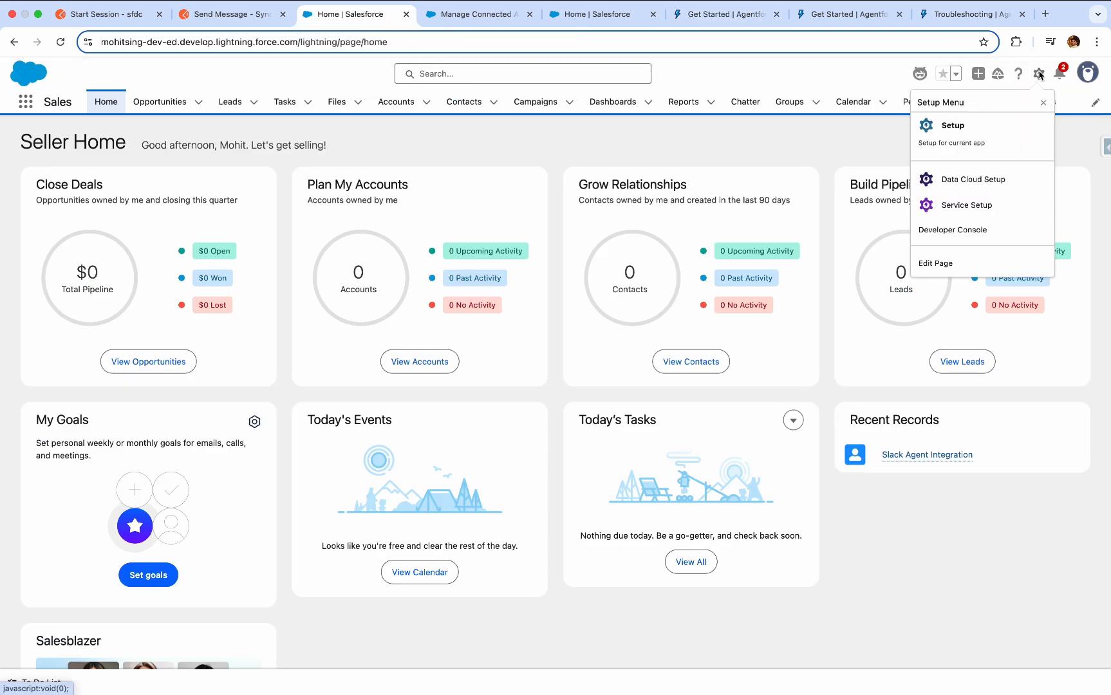
left_click(977, 132)
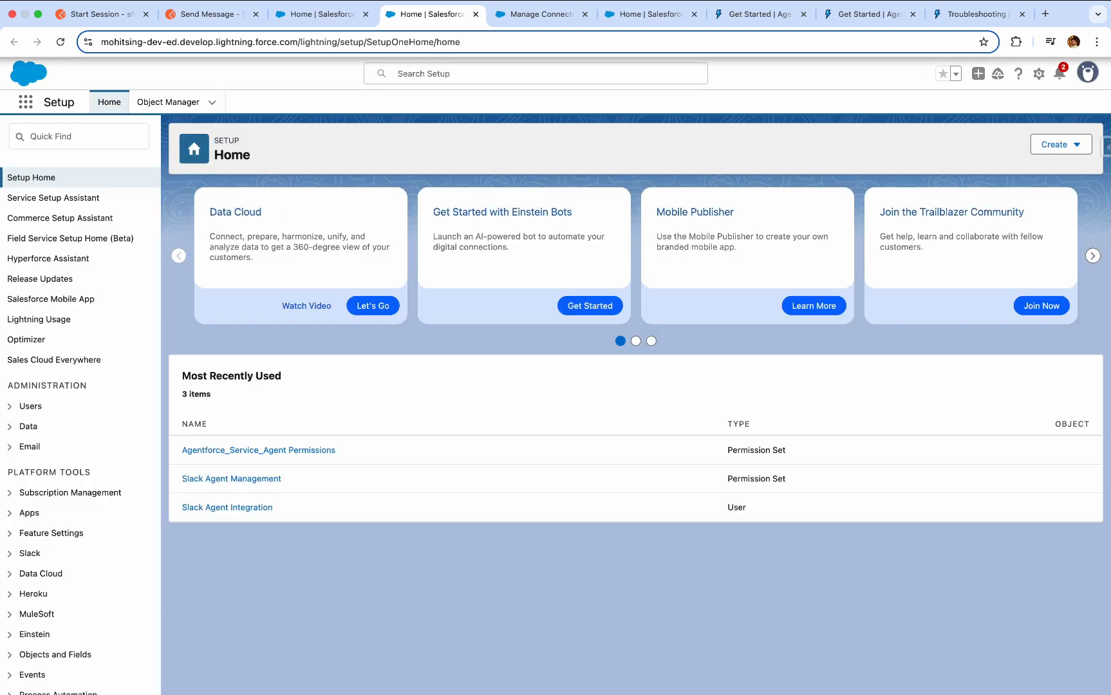
left_click(80, 141)
type("d")
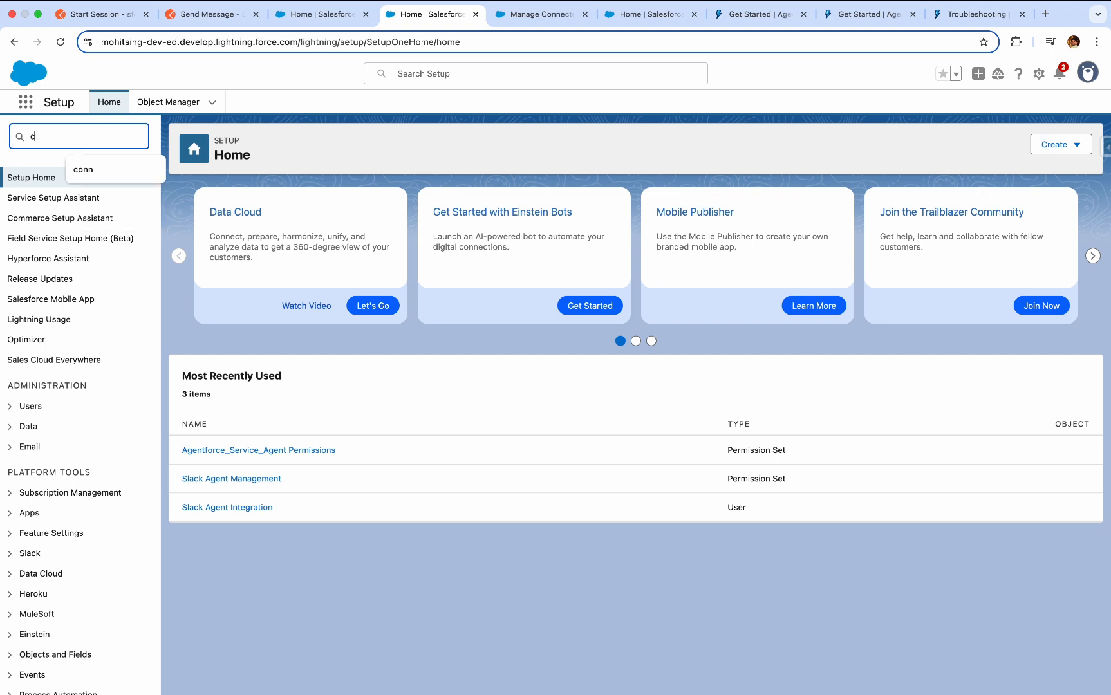
key("BackSpace")
type("app ma")
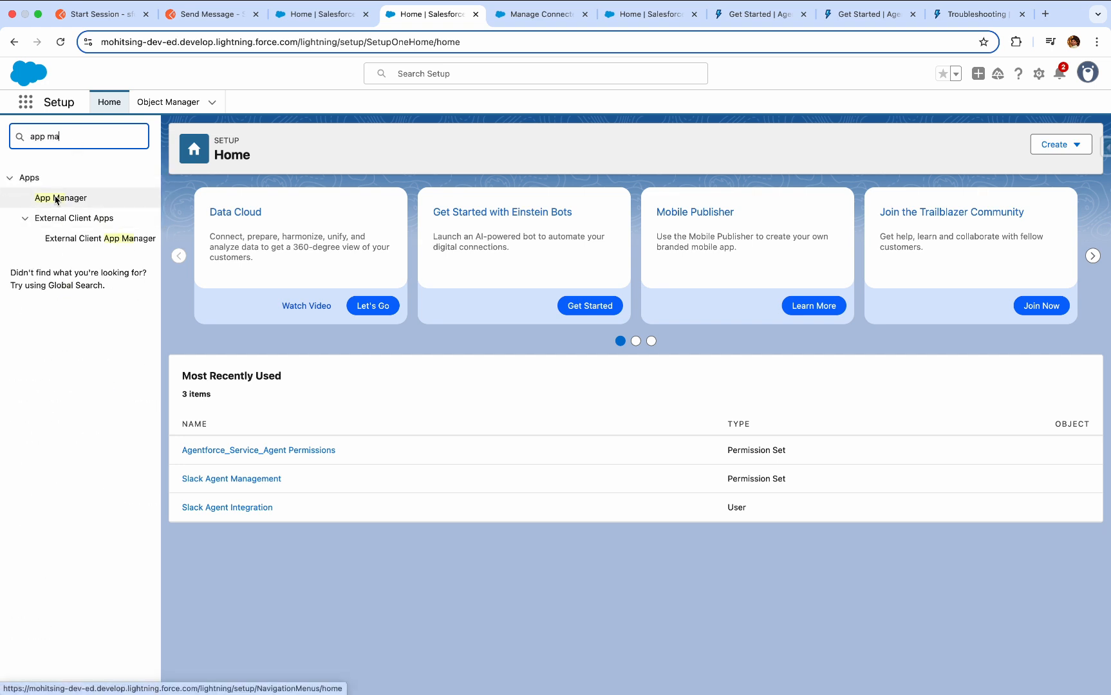
left_click(55, 199)
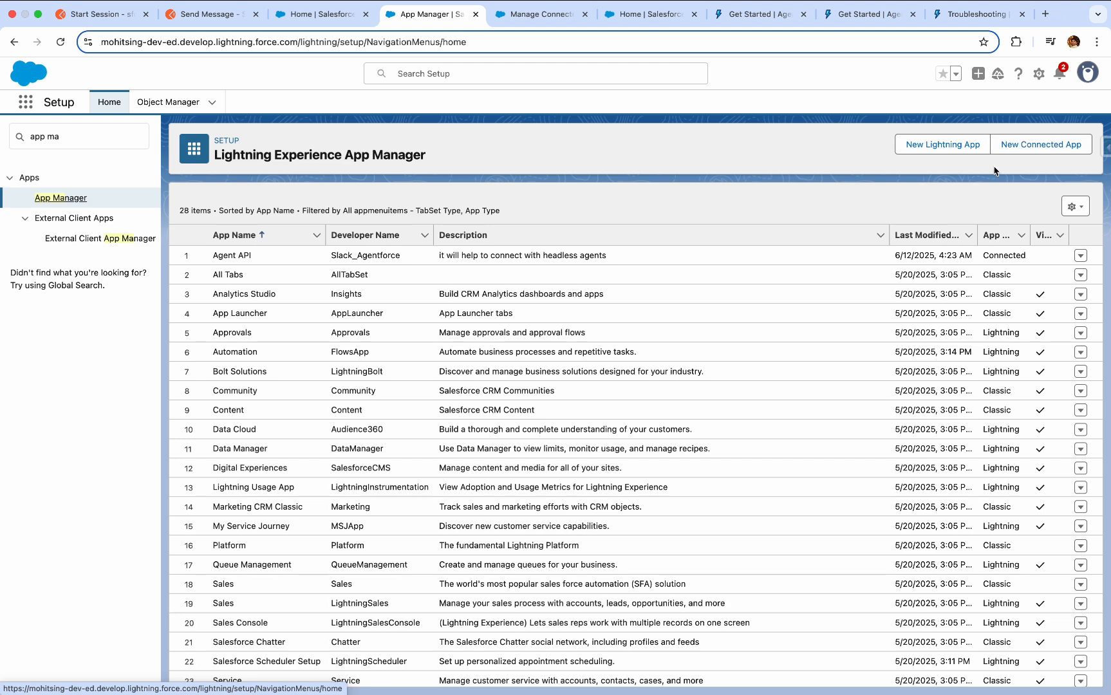
Start a new connected app named Agent API and fill in the contact email.
left_click(1059, 155)
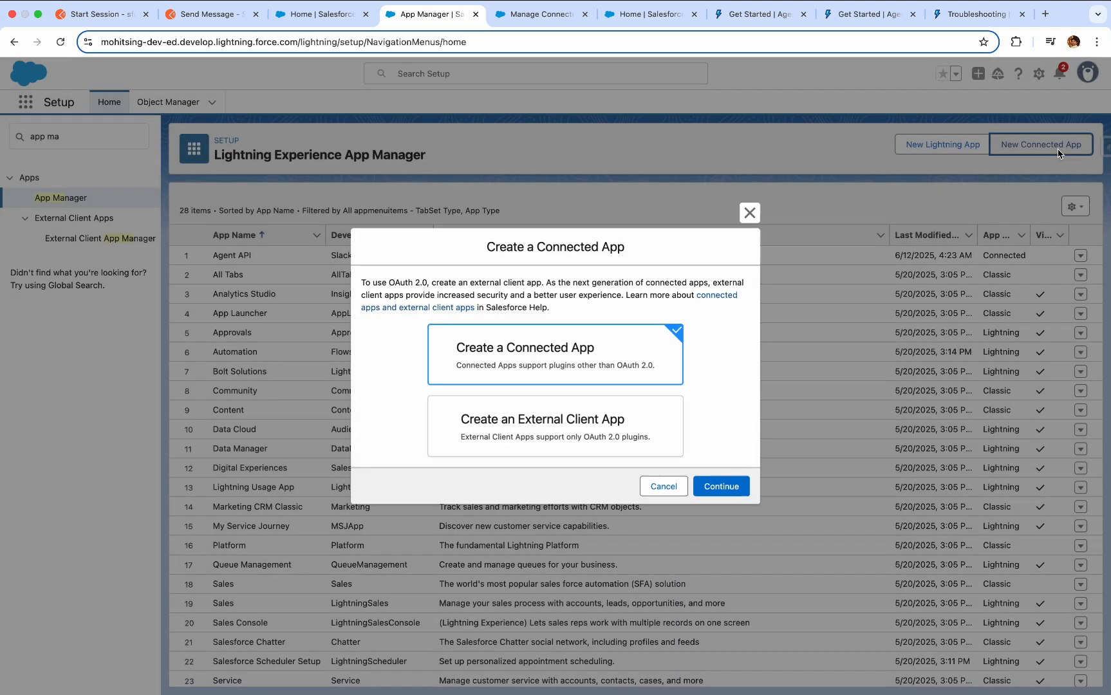
left_click(732, 491)
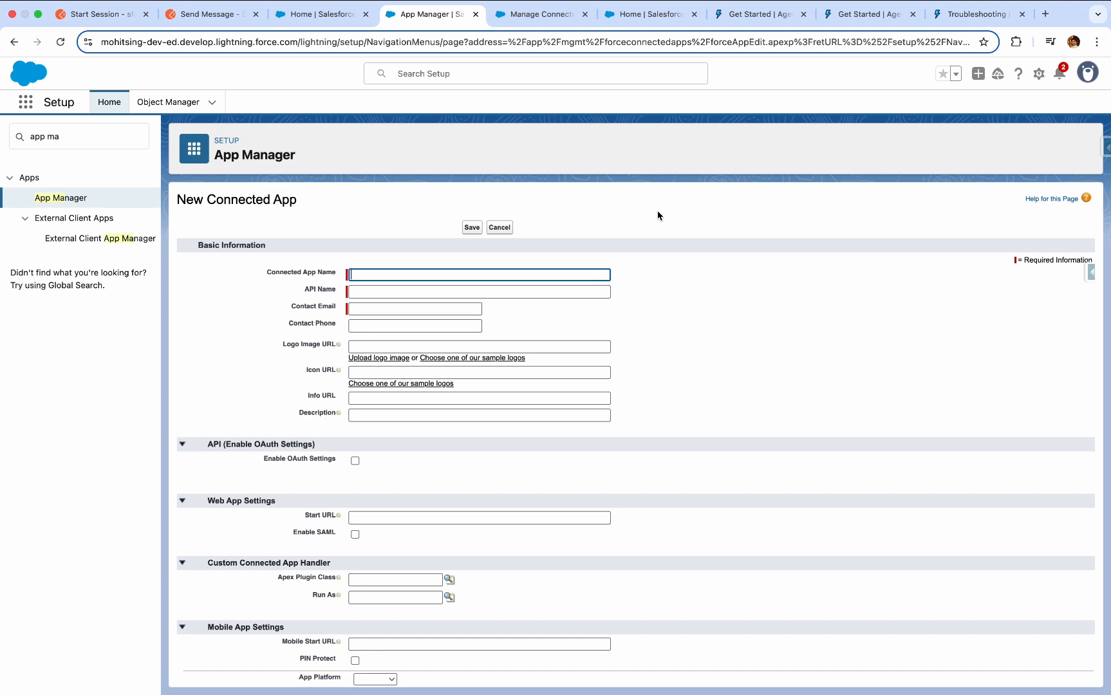
left_click(461, 273)
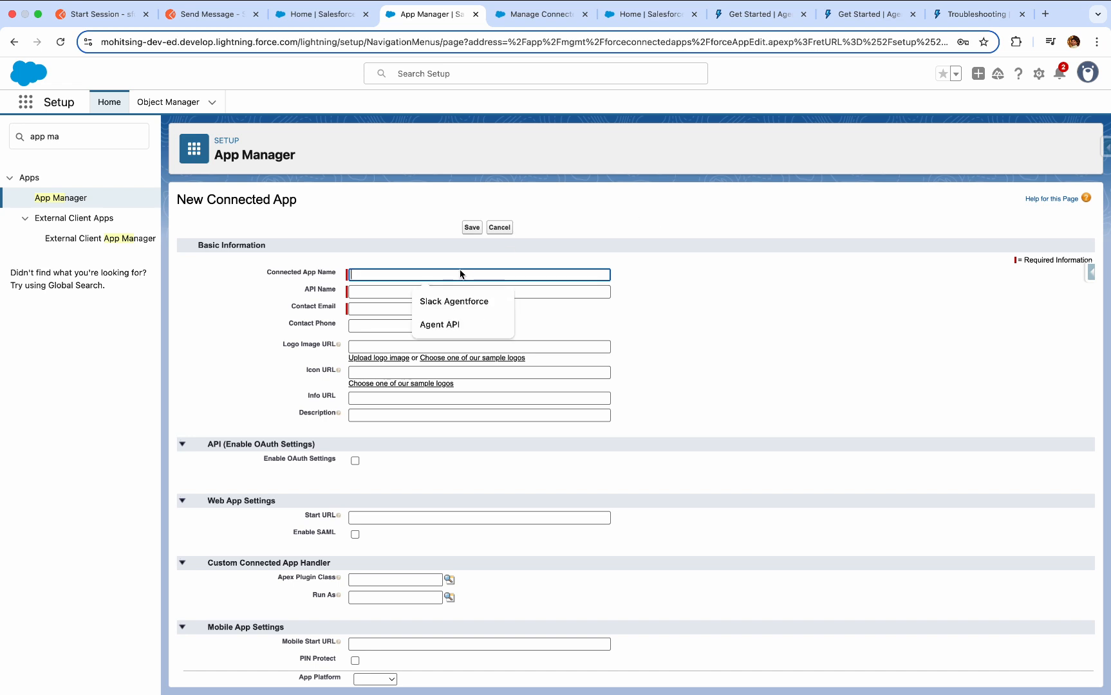
left_click(457, 324)
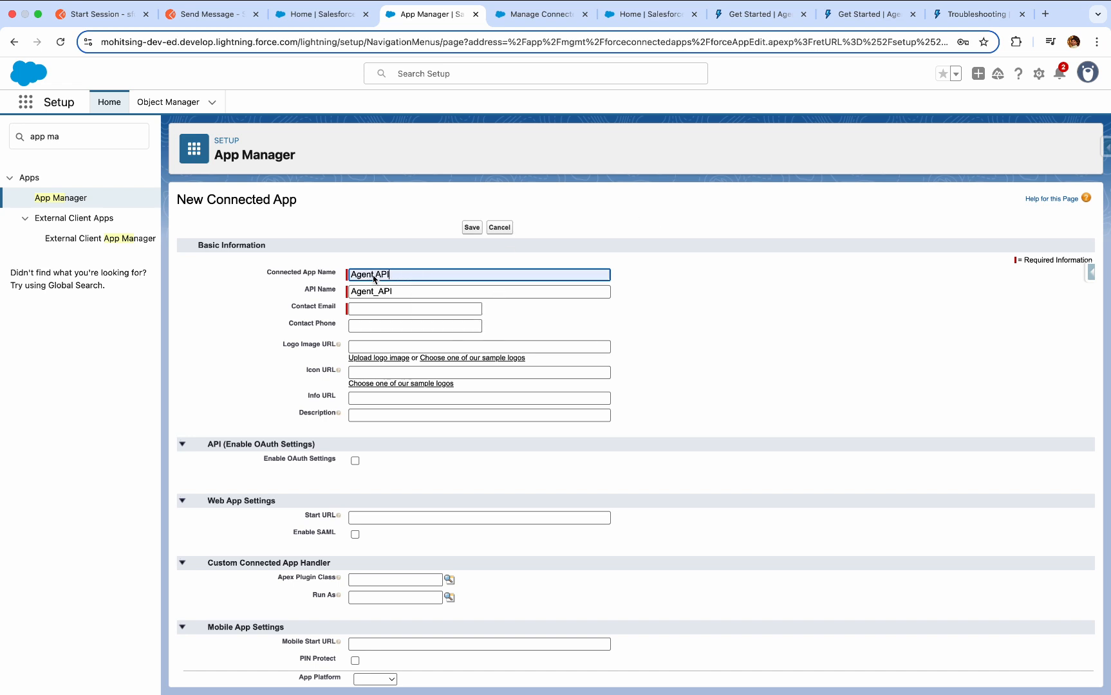
left_click(431, 312)
left_click(464, 336)
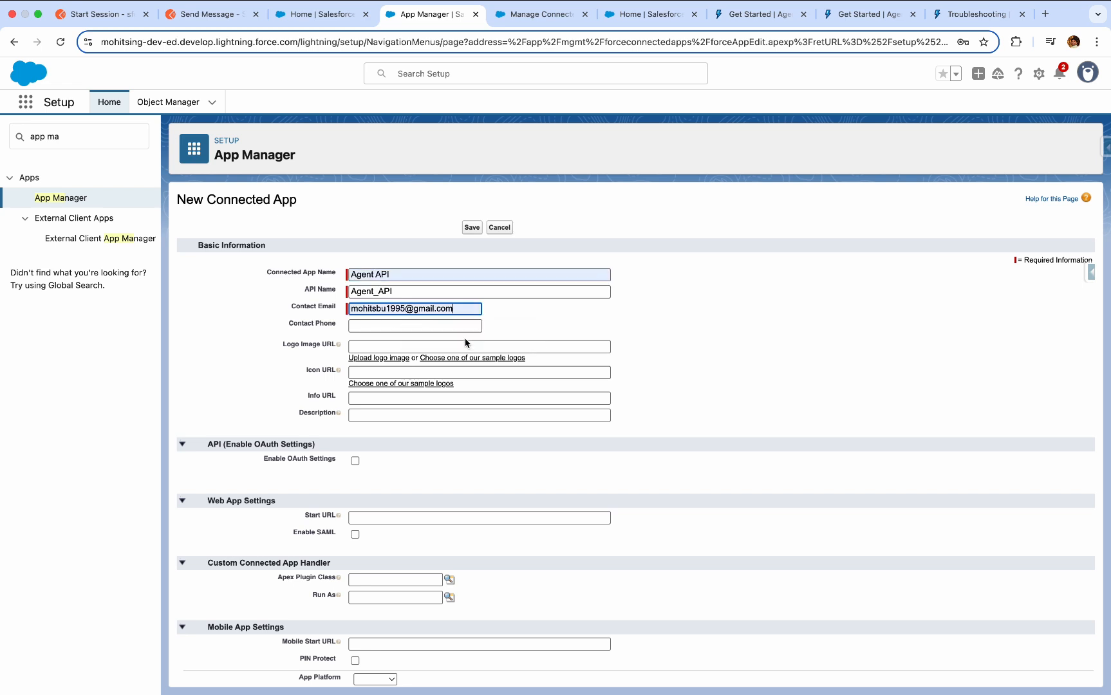
scroll(449, 426, "down", 5)
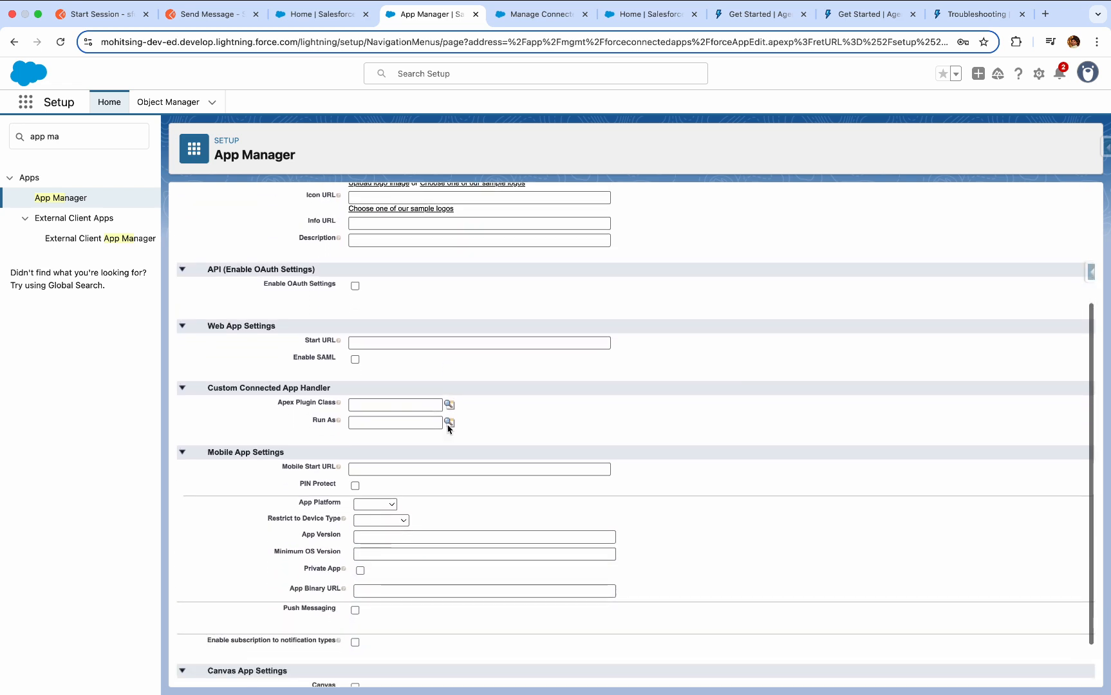
left_click(355, 287)
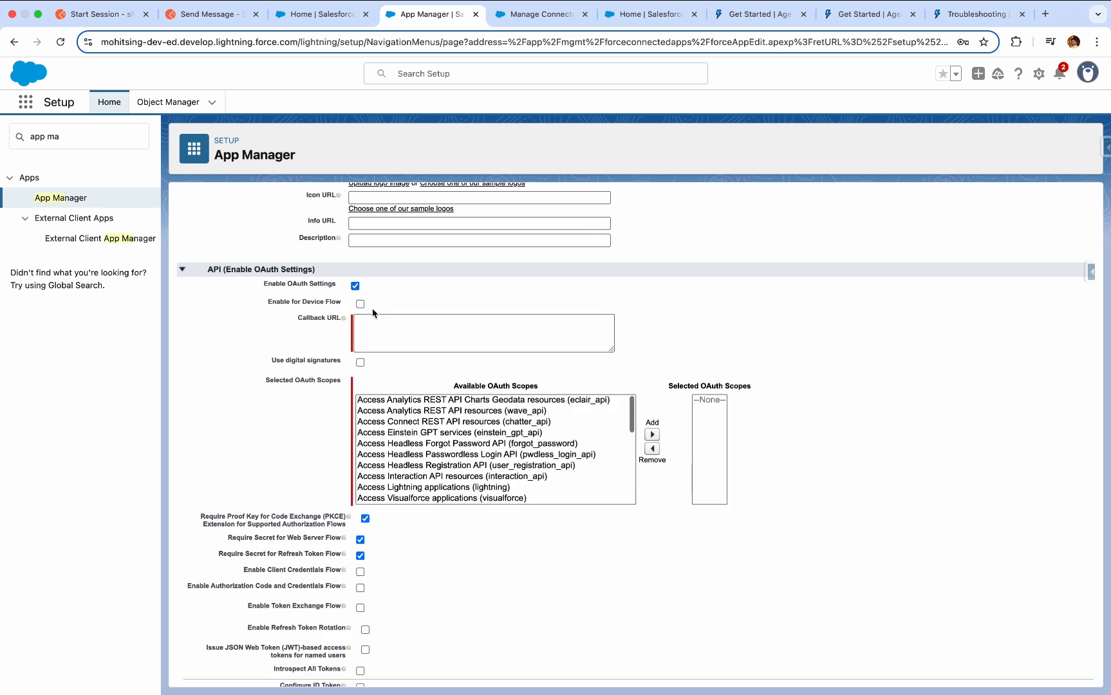
left_click(372, 328)
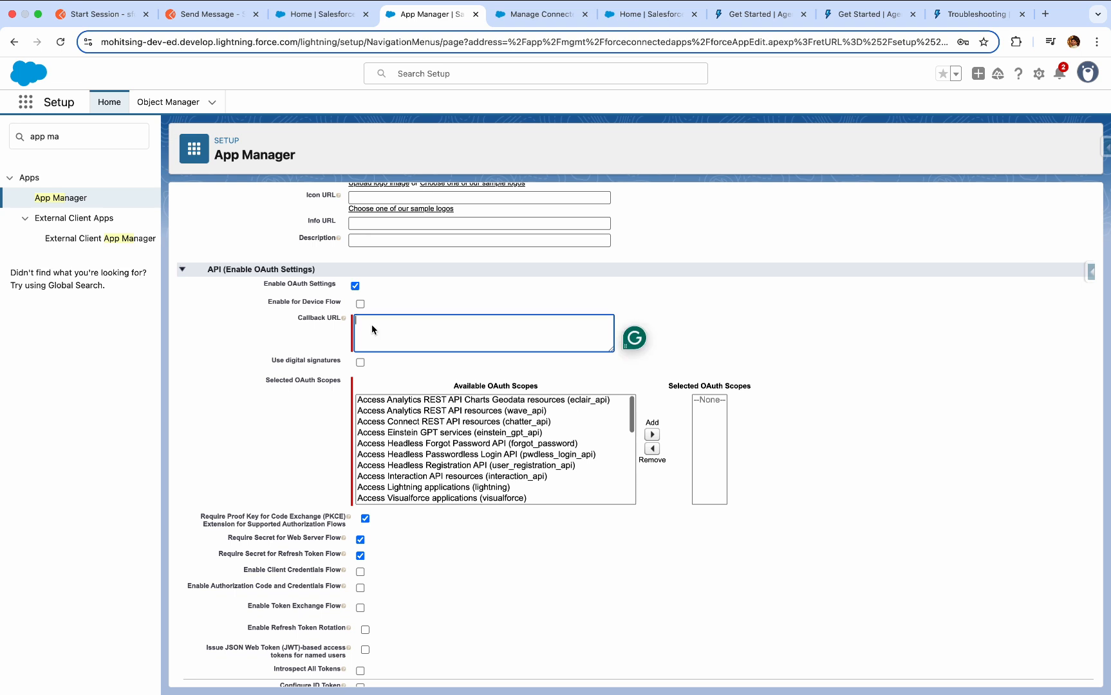
type("https://login.salesforce.com")
scroll(482, 471, "down", 3)
scroll(482, 471, "up", 3)
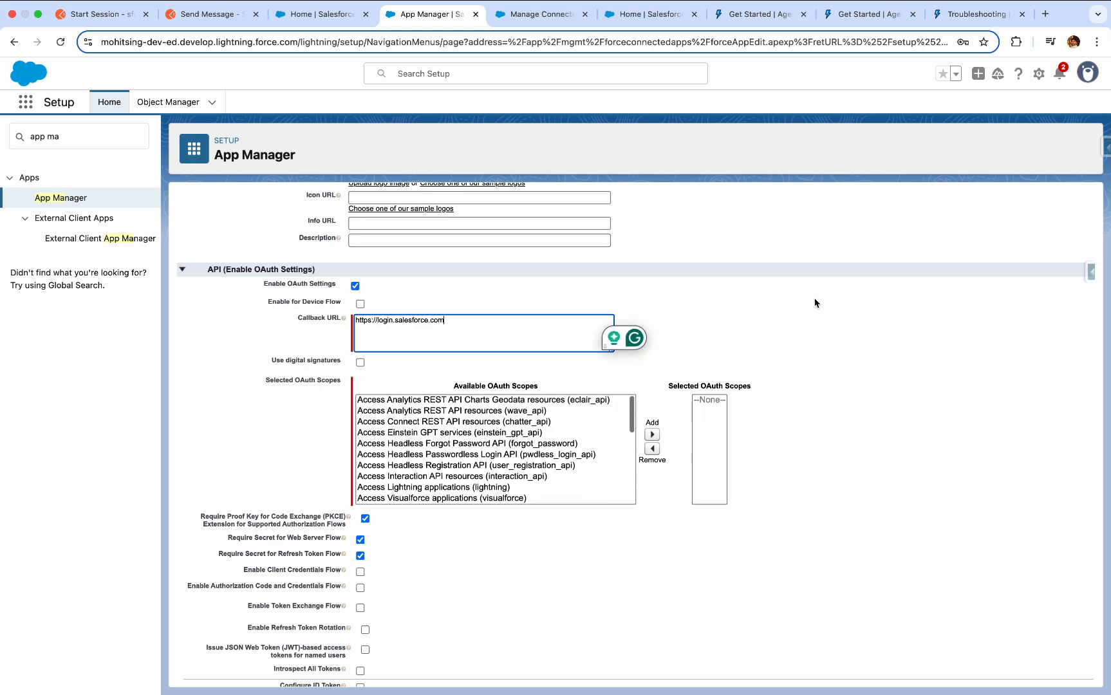
scroll(815, 303, "down", 5)
scroll(813, 303, "up", 1)
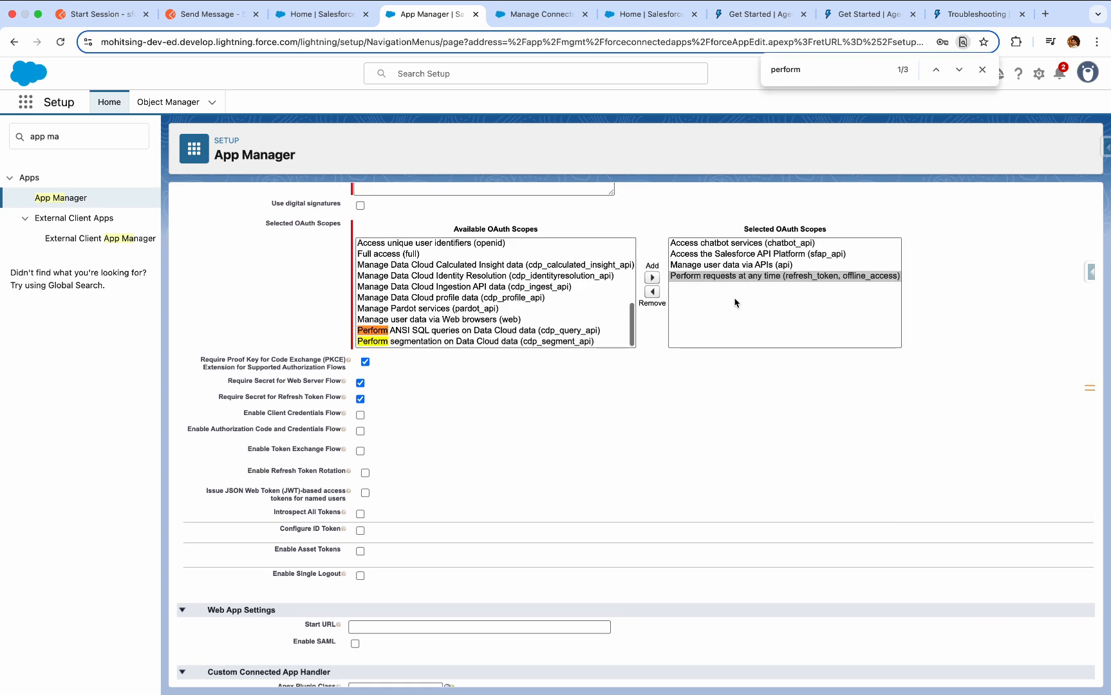
Turn off the PKCE, web server secret and refresh token secret requirements, and enable the Client Credentials Flow, accepting its notice.
left_click(365, 362)
left_click(361, 383)
left_click(361, 398)
left_click(360, 415)
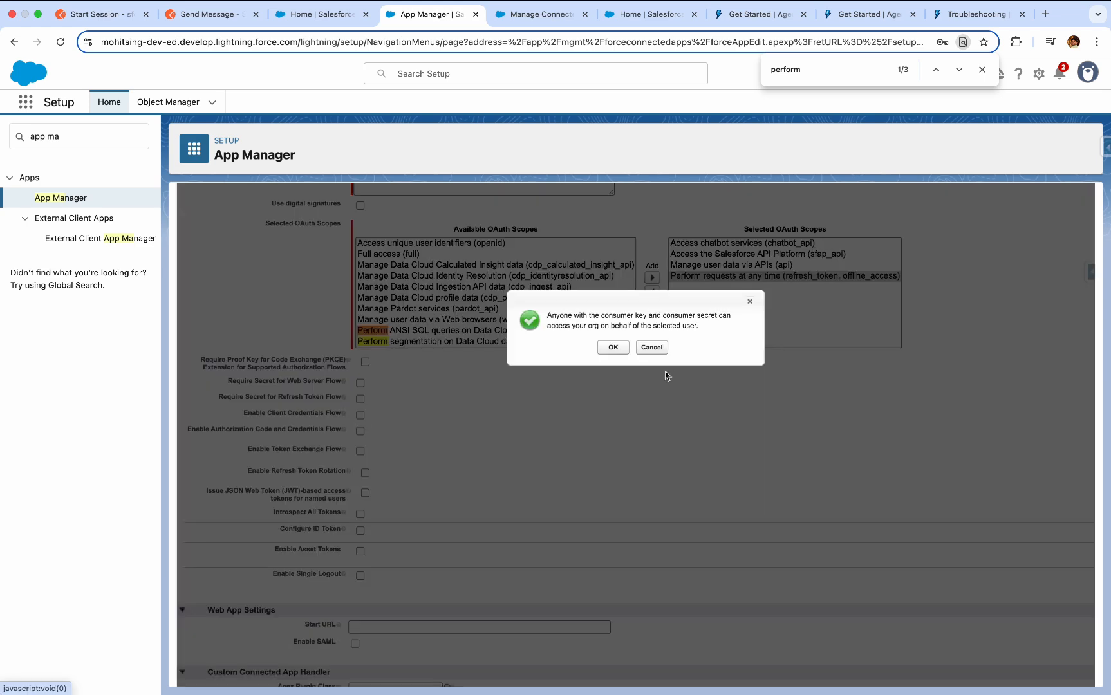
left_click(626, 346)
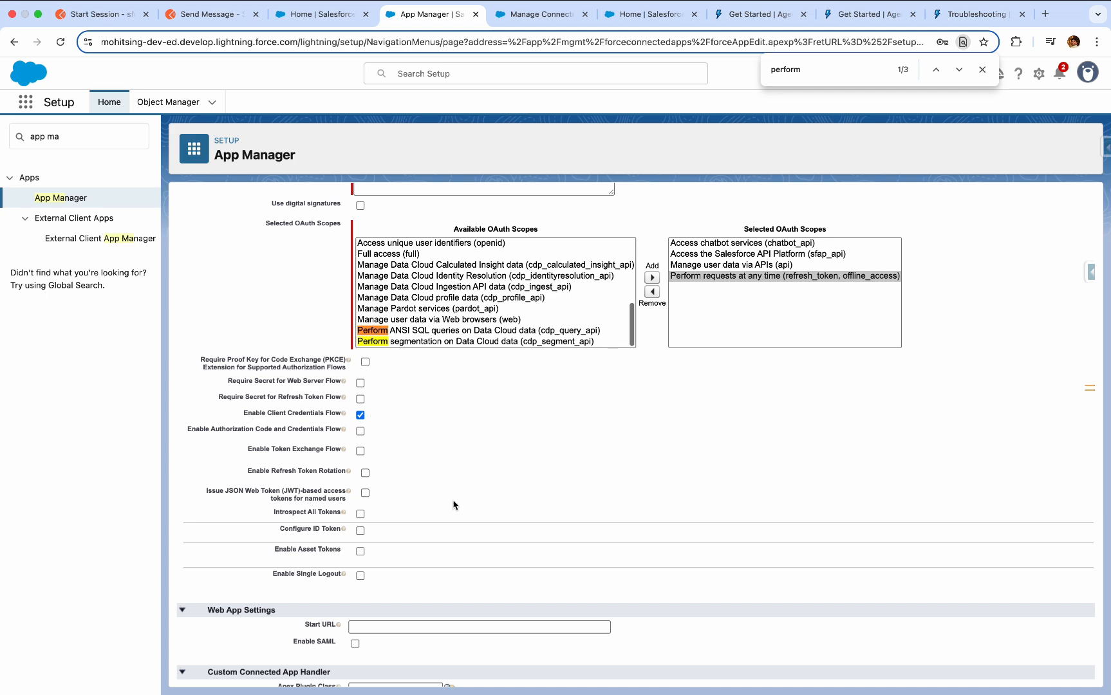
Enable issuing JWT-based access tokens for named users and submit the new connected app for saving.
scroll(454, 505, "down", 5)
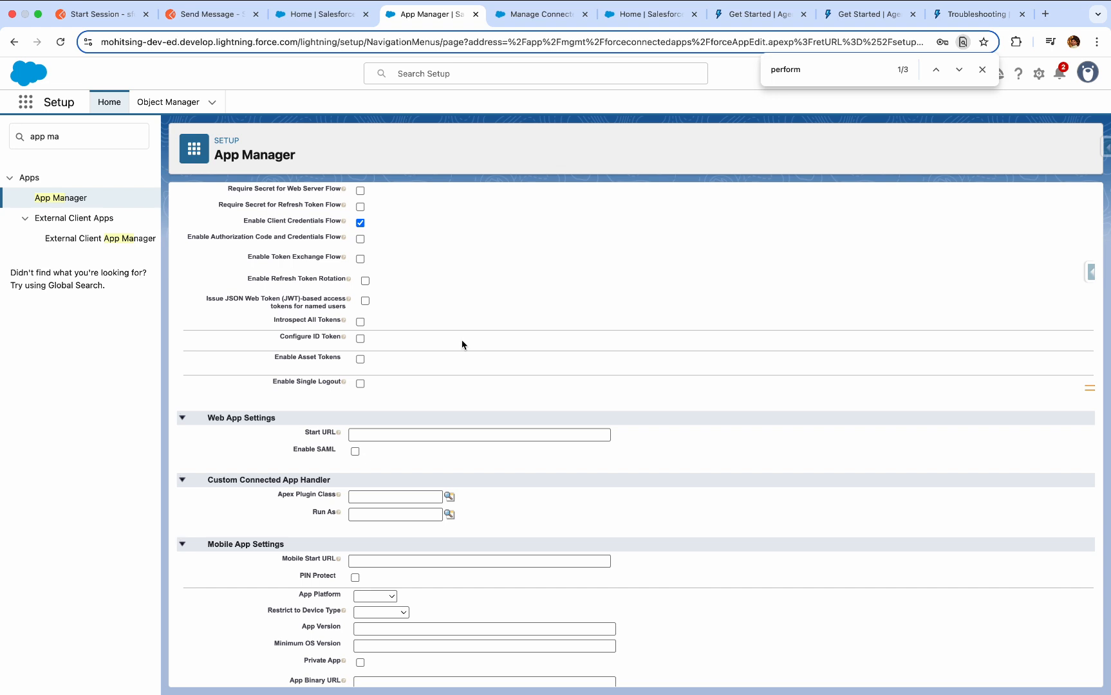
left_click(365, 301)
scroll(405, 377, "down", 3)
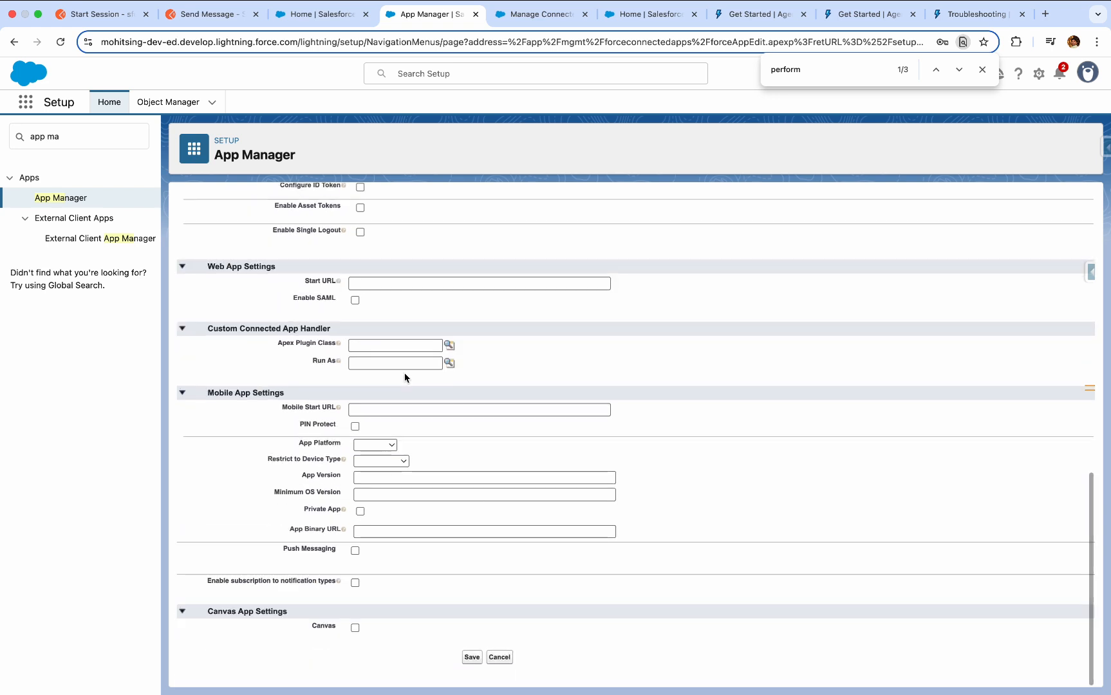
left_click(473, 658)
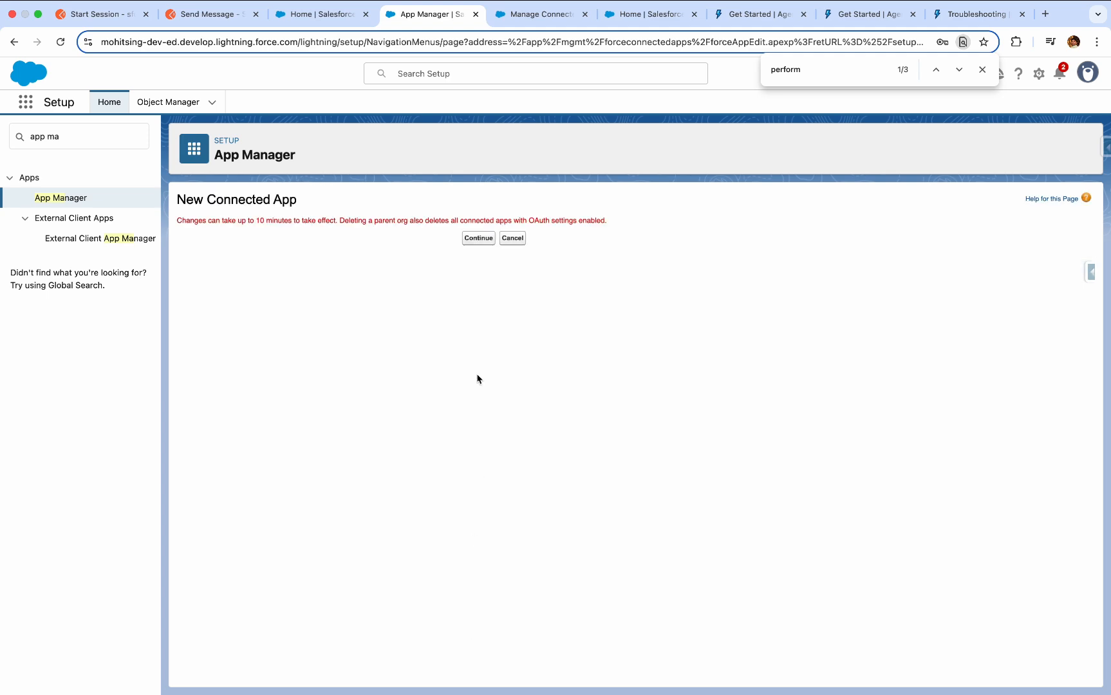
left_click(478, 238)
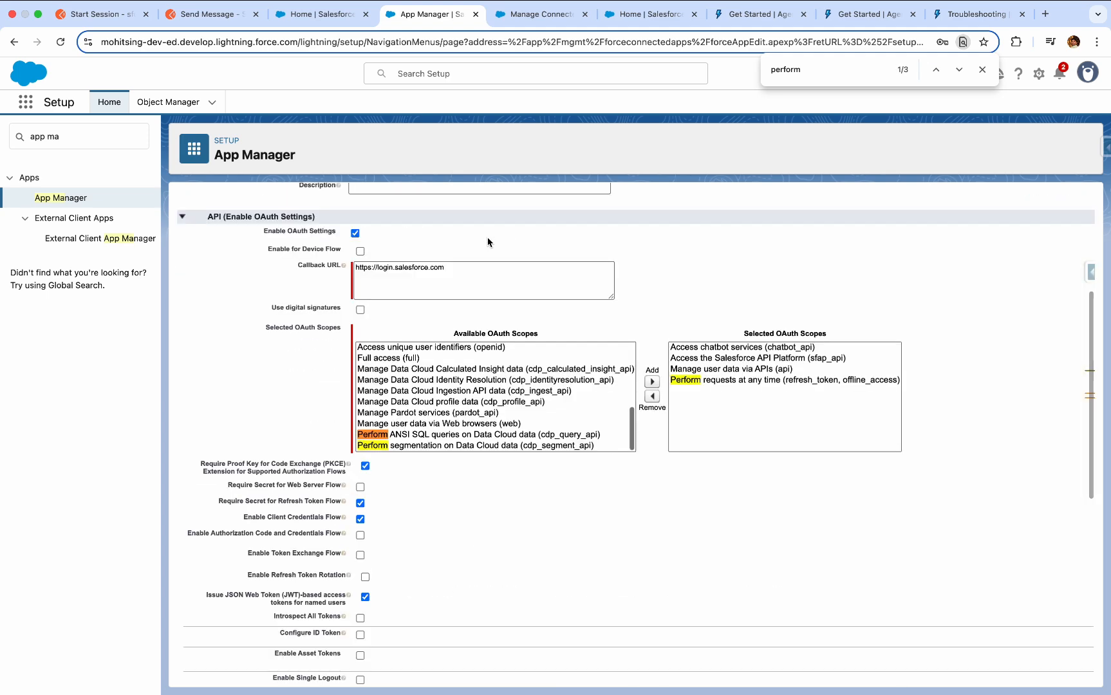
Rename the connected app to "Agents API request" and save it.
scroll(469, 424, "up", 10)
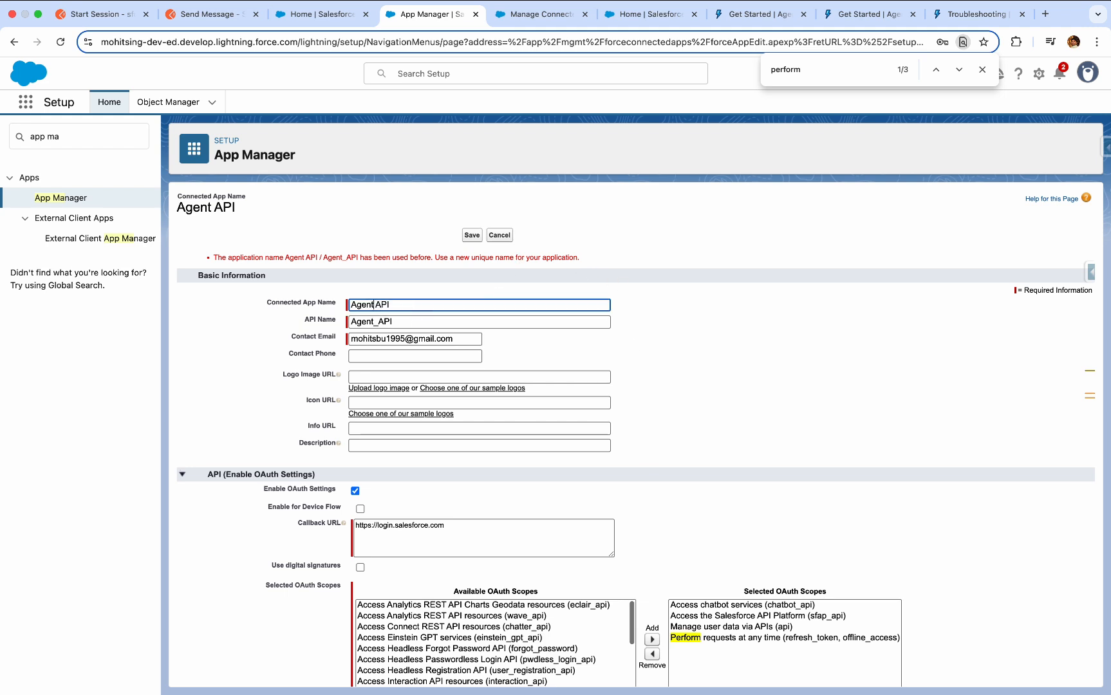
left_click(371, 305)
type("s")
left_click(425, 306)
type("request")
left_click(473, 237)
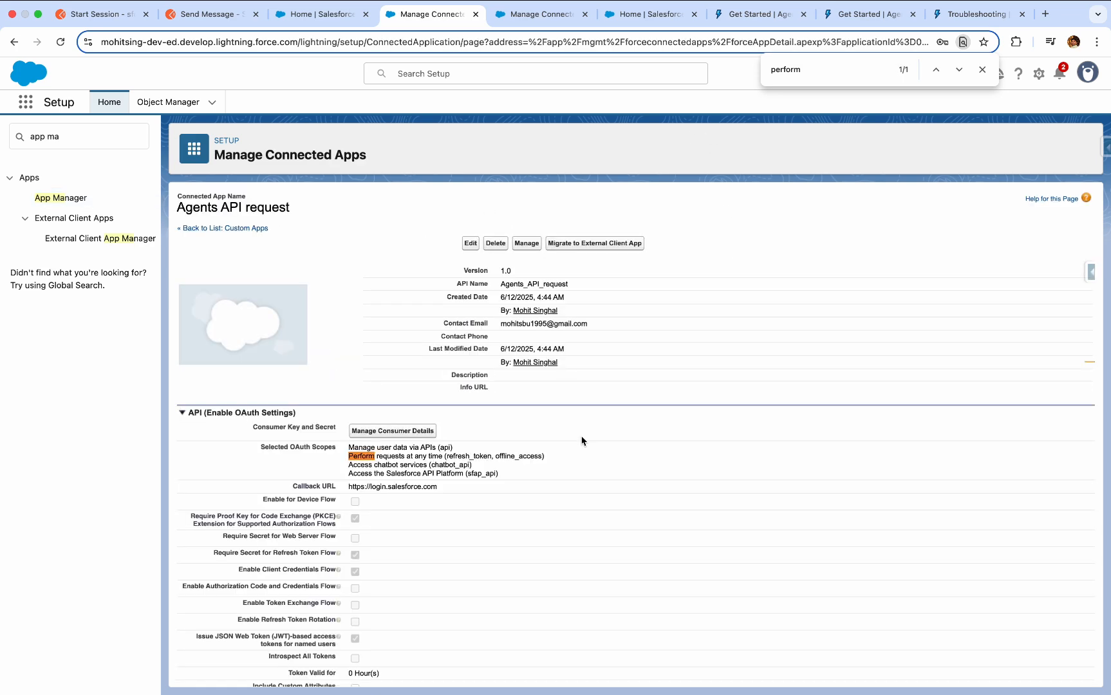
Review the saved connected app's details and open its management page.
scroll(508, 587, "down", 5)
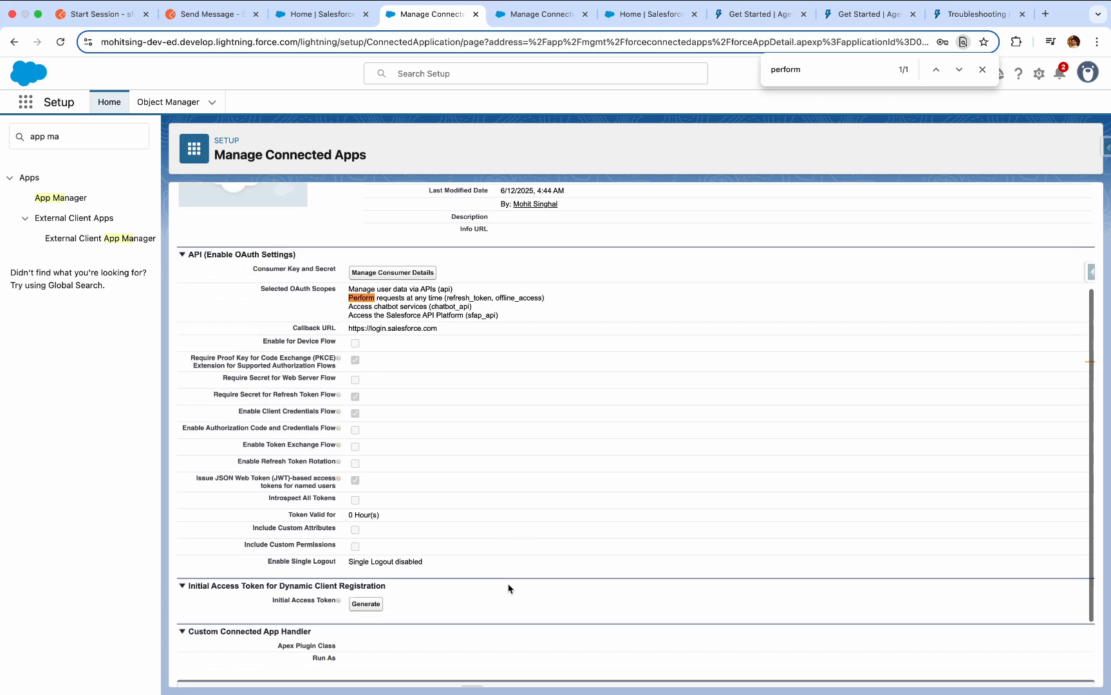
scroll(509, 589, "down", 4)
scroll(509, 588, "up", 9)
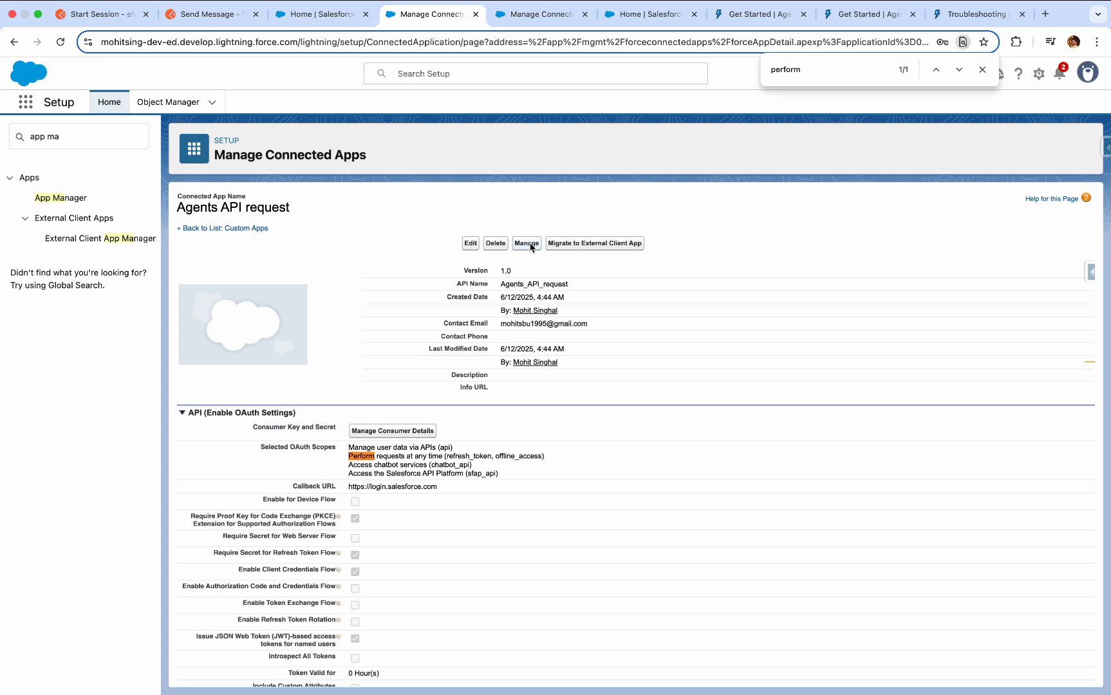
left_click(527, 243)
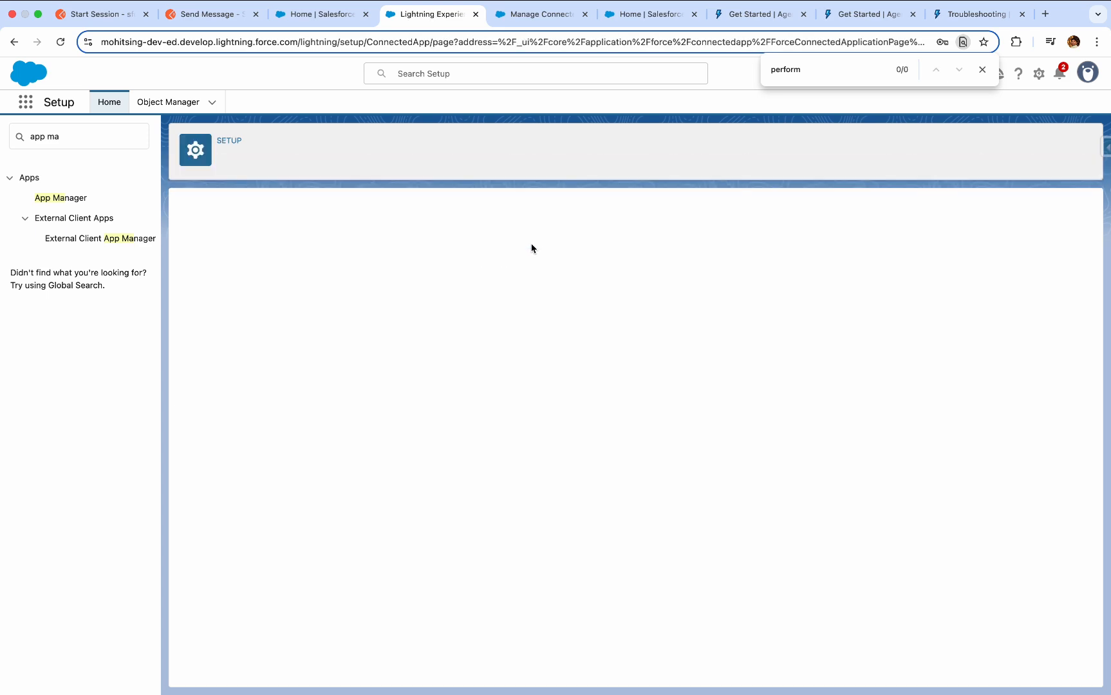
Edit the connected app's policies to issue JSON Web Token (JWT)-based access tokens for named users.
scroll(438, 402, "down", 4)
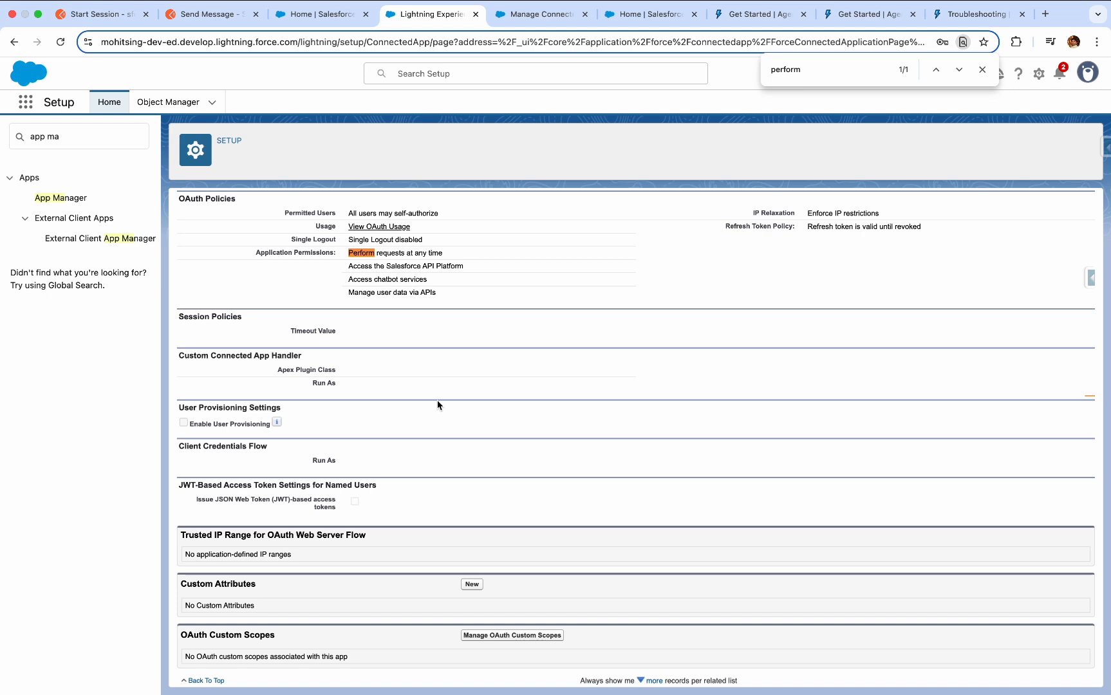
scroll(438, 400, "up", 7)
scroll(517, 528, "down", 4)
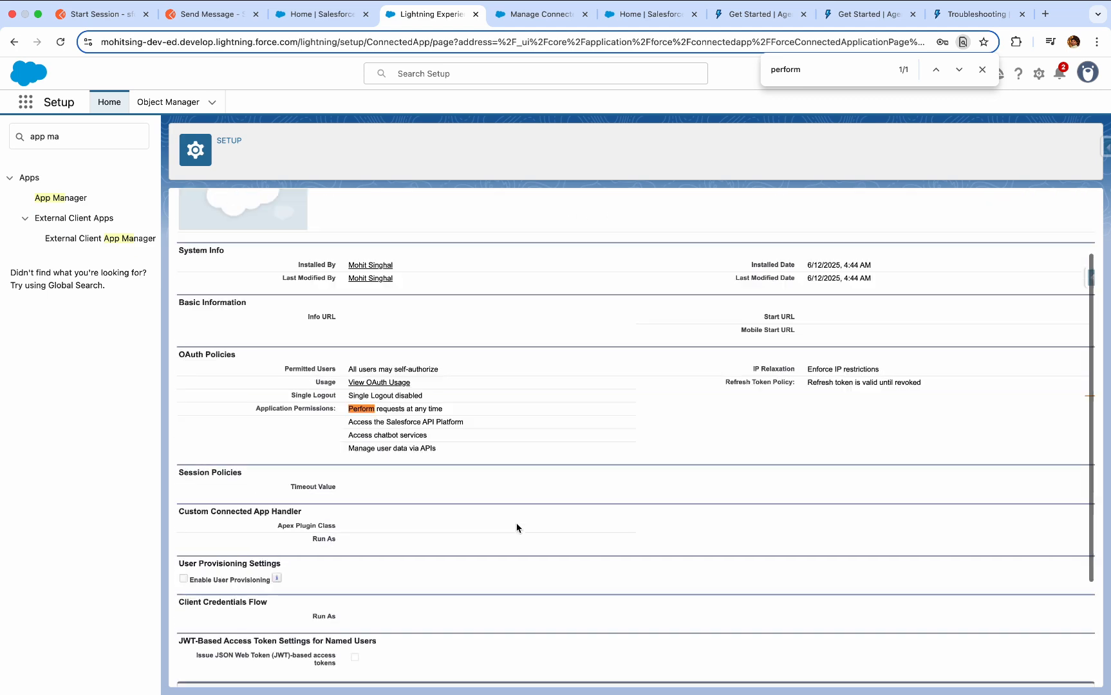
scroll(517, 528, "down", 3)
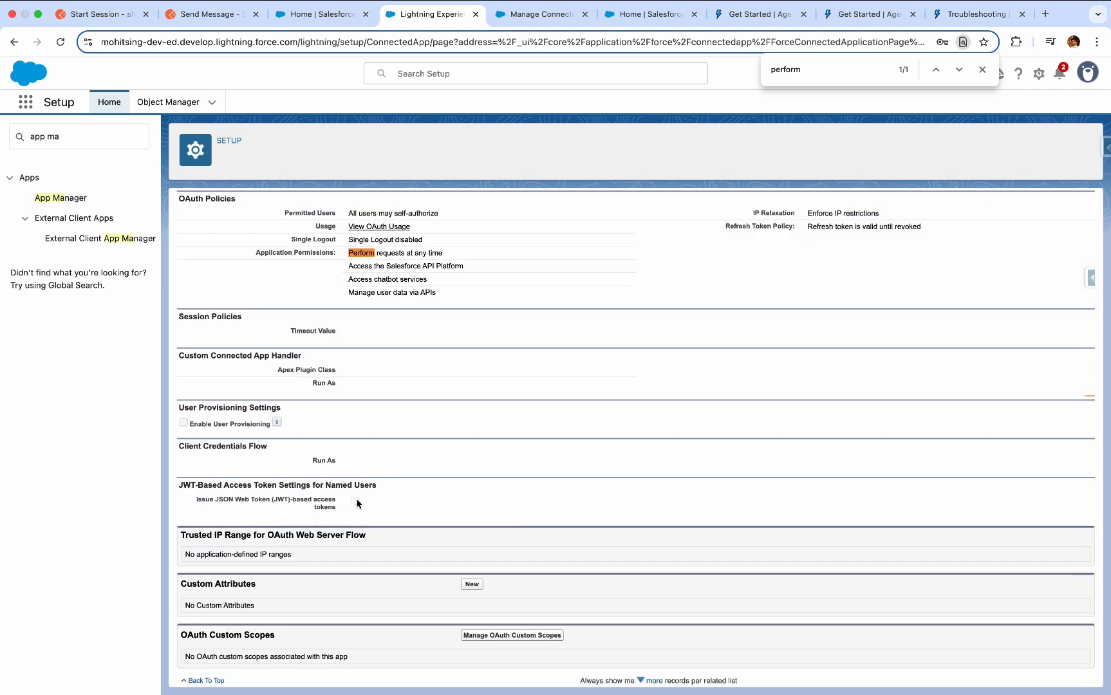
scroll(463, 344, "up", 7)
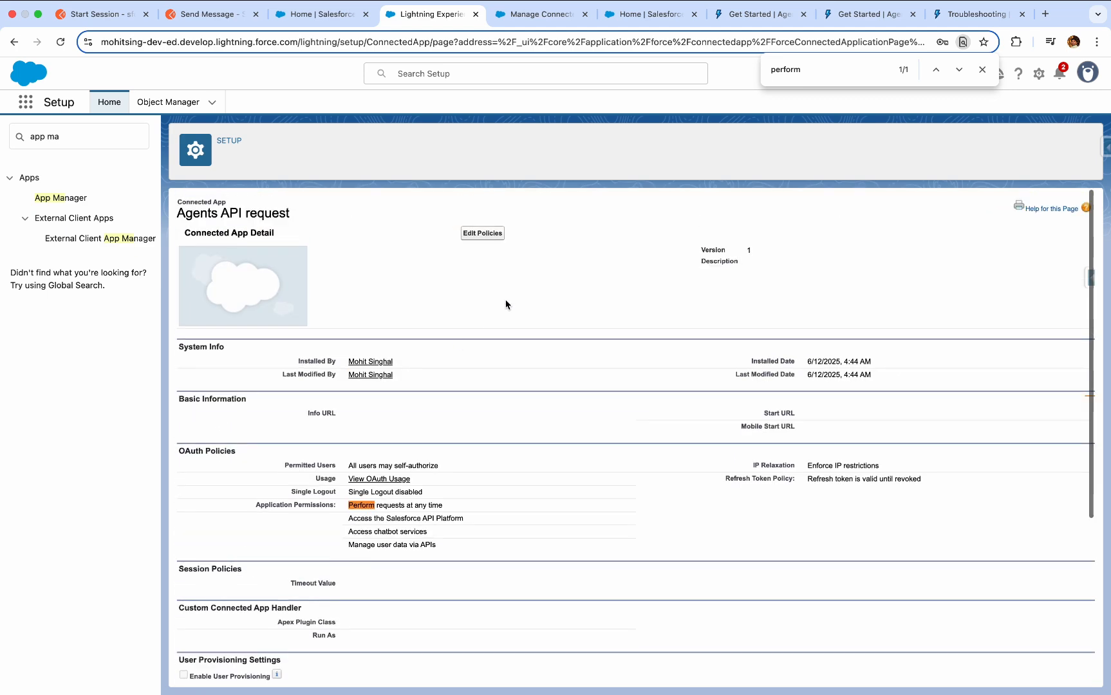
left_click(486, 235)
scroll(456, 388, "down", 2)
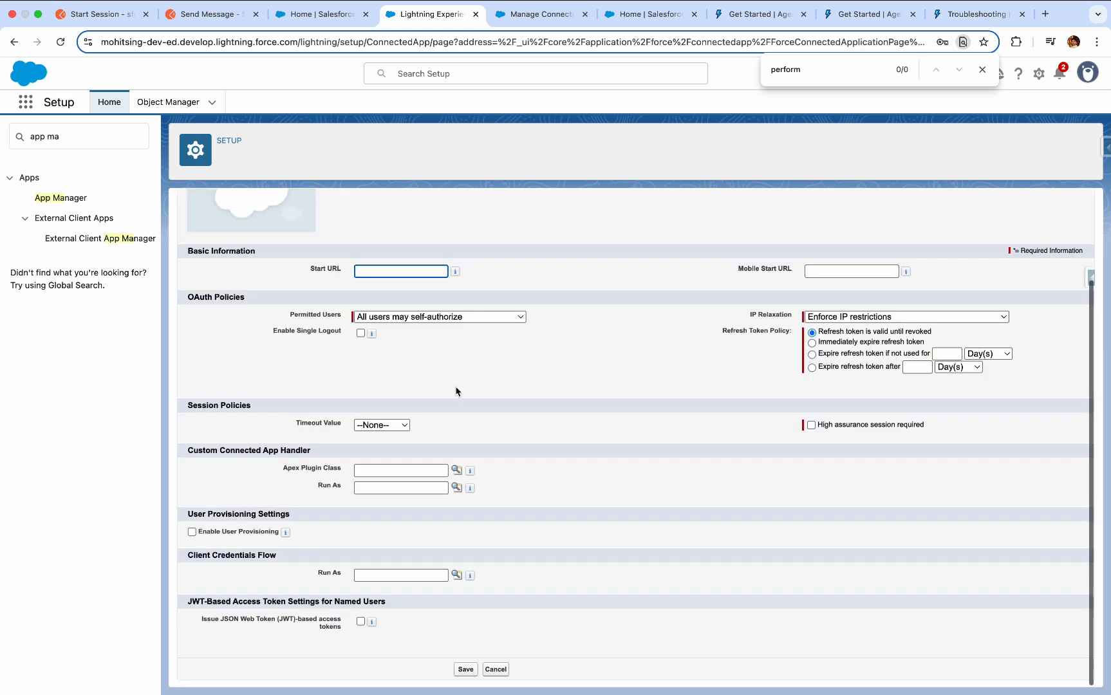
left_click(360, 621)
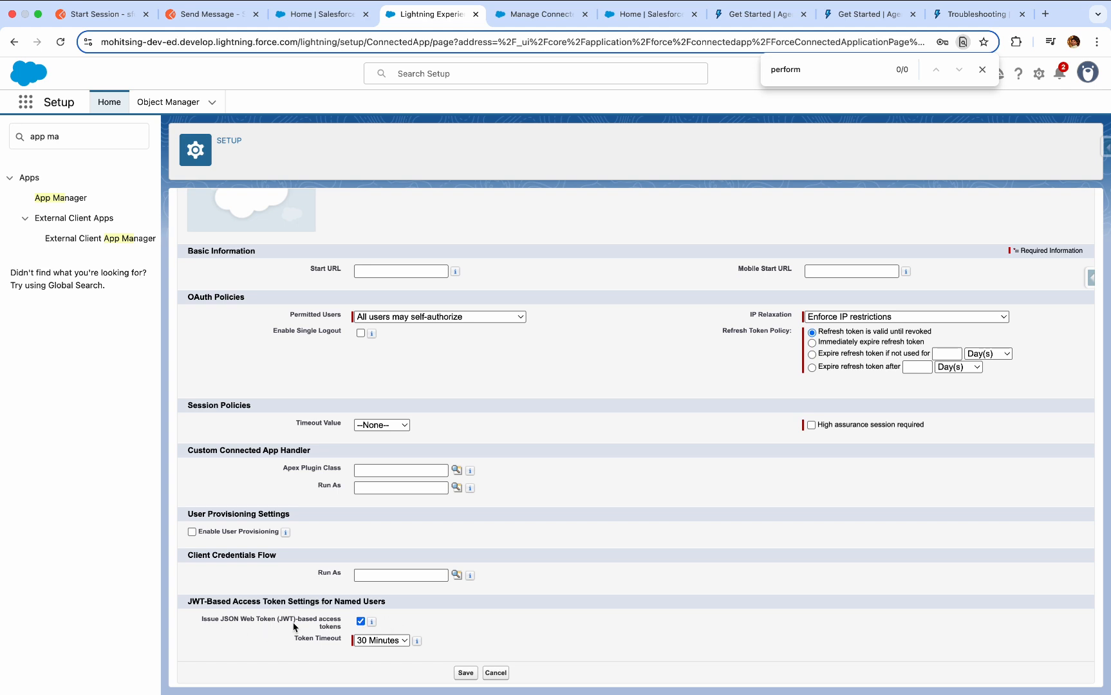
Look up the user by first name, assign them as the Client Credentials Flow Run As user, and save the app policies.
left_click(456, 574)
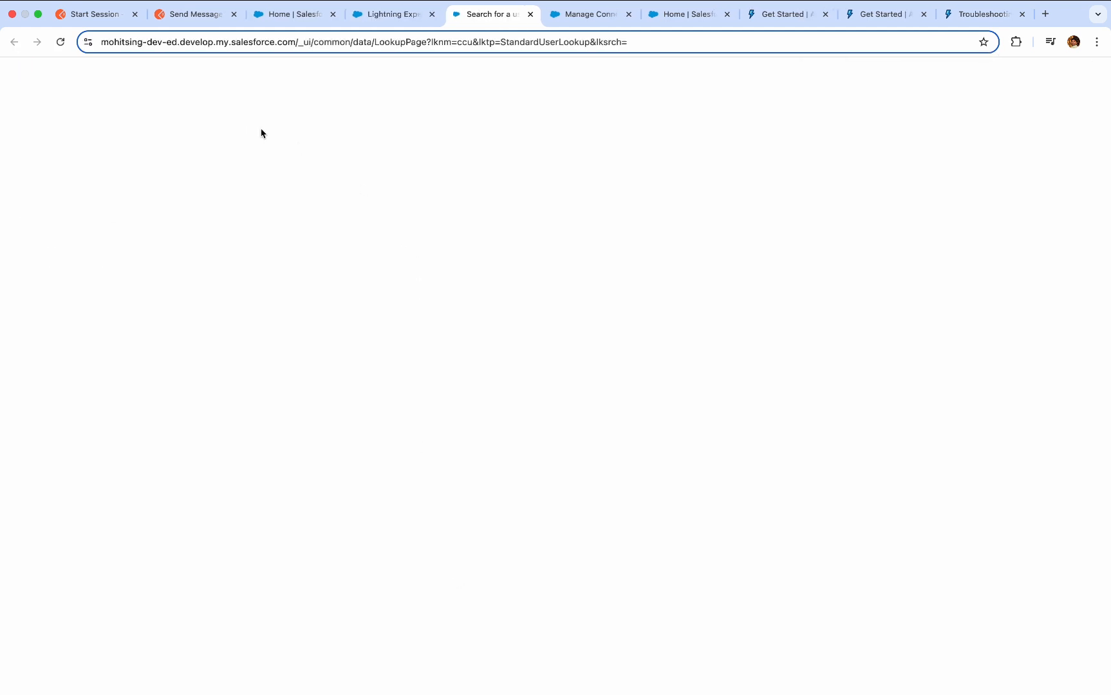
left_click(88, 95)
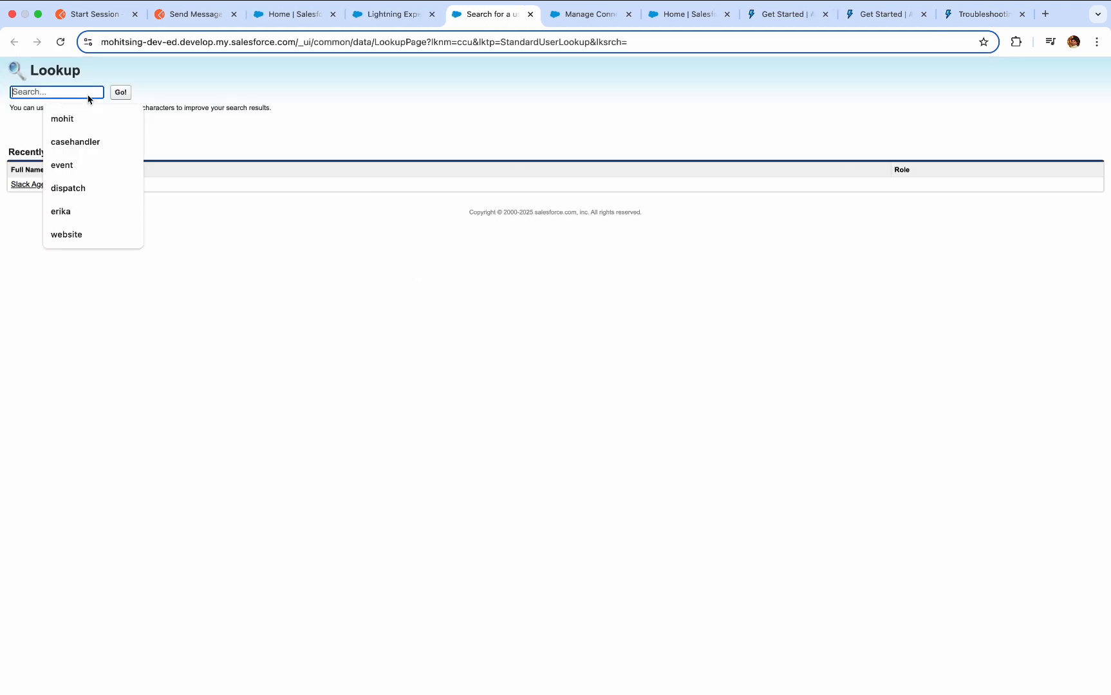
type("mohit")
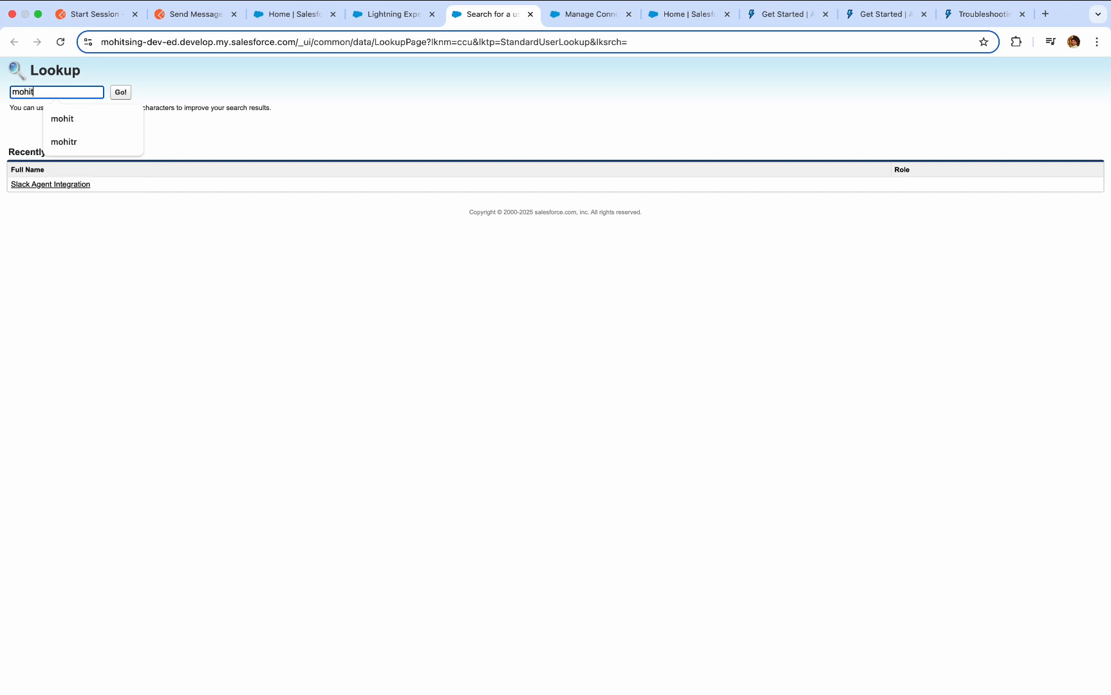
key("Return")
left_click(32, 191)
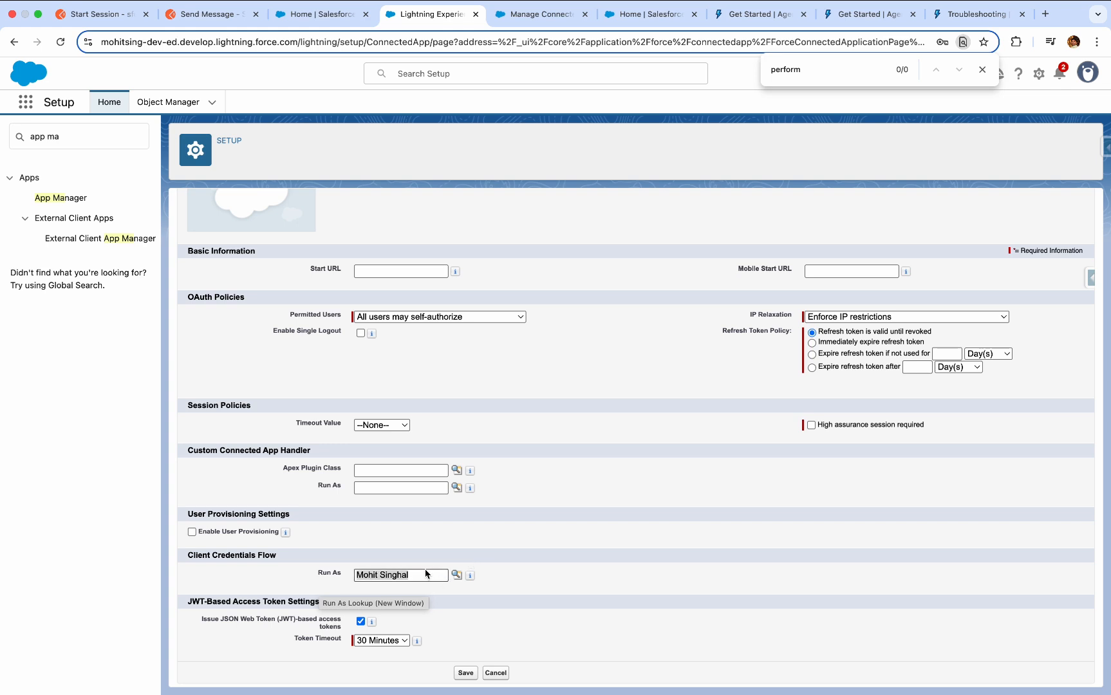
scroll(491, 468, "up", 2)
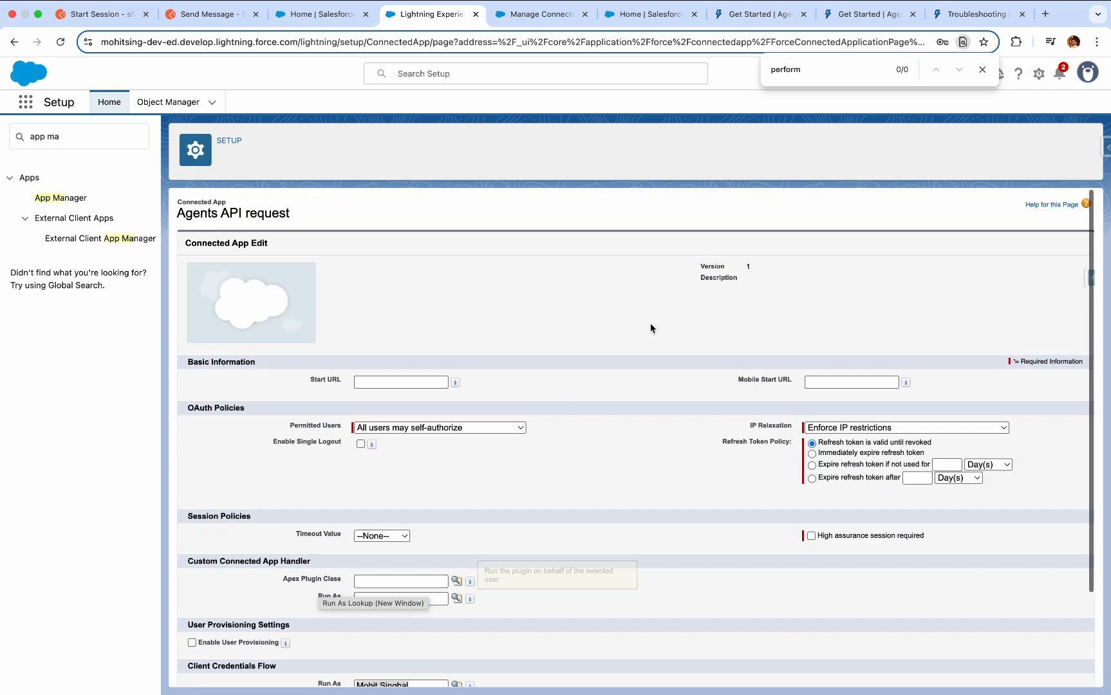
scroll(436, 526, "down", 2)
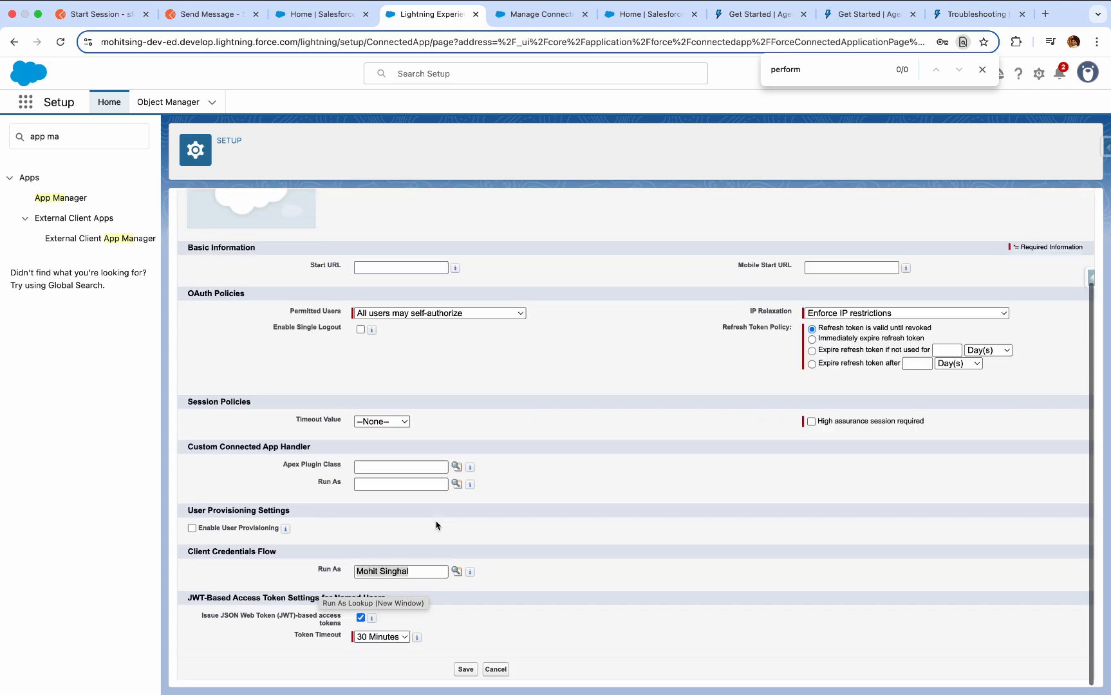
left_click(466, 670)
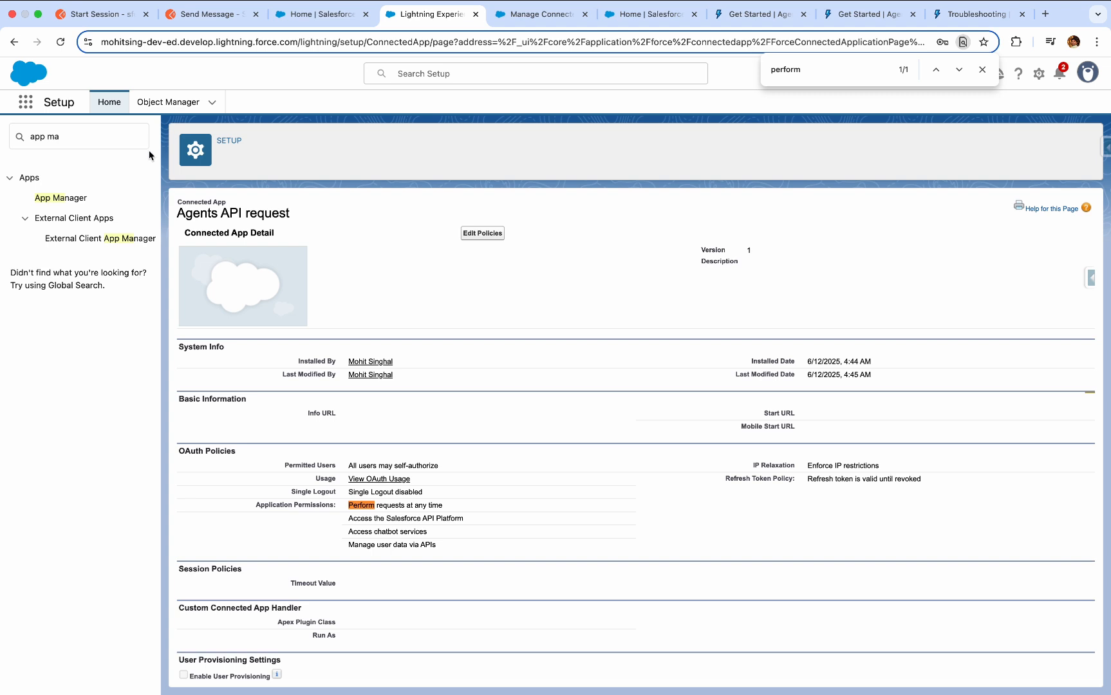
Search Setup for "agent" and open the Agentforce Agents page to check that Agentforce is enabled.
triple_click(123, 139)
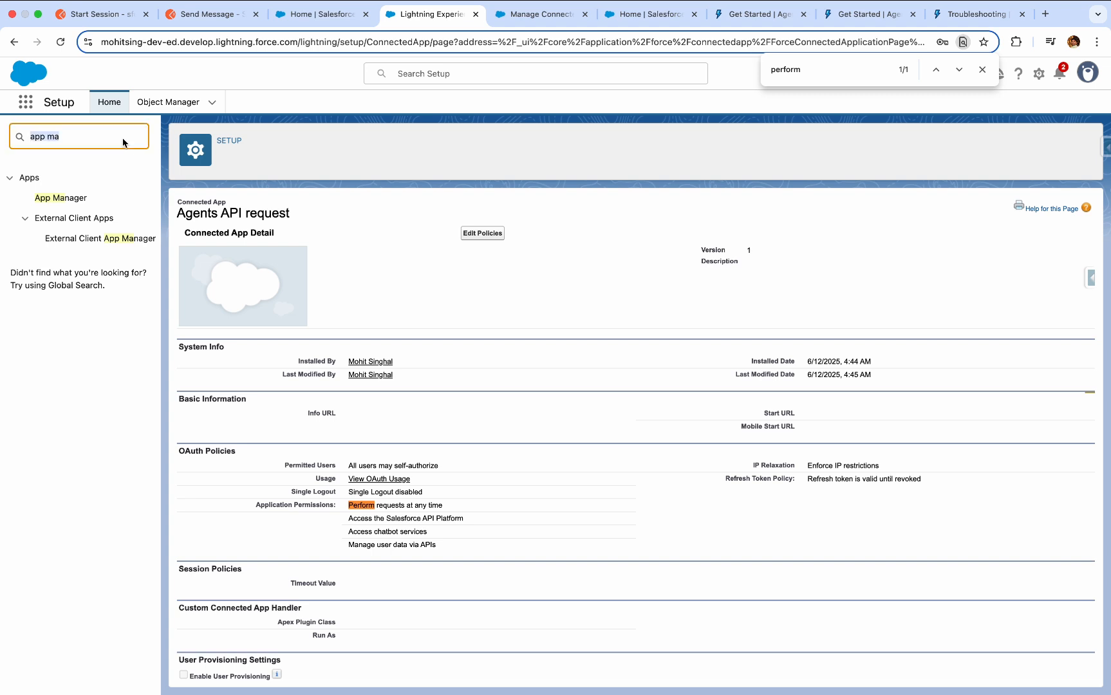
type("agent")
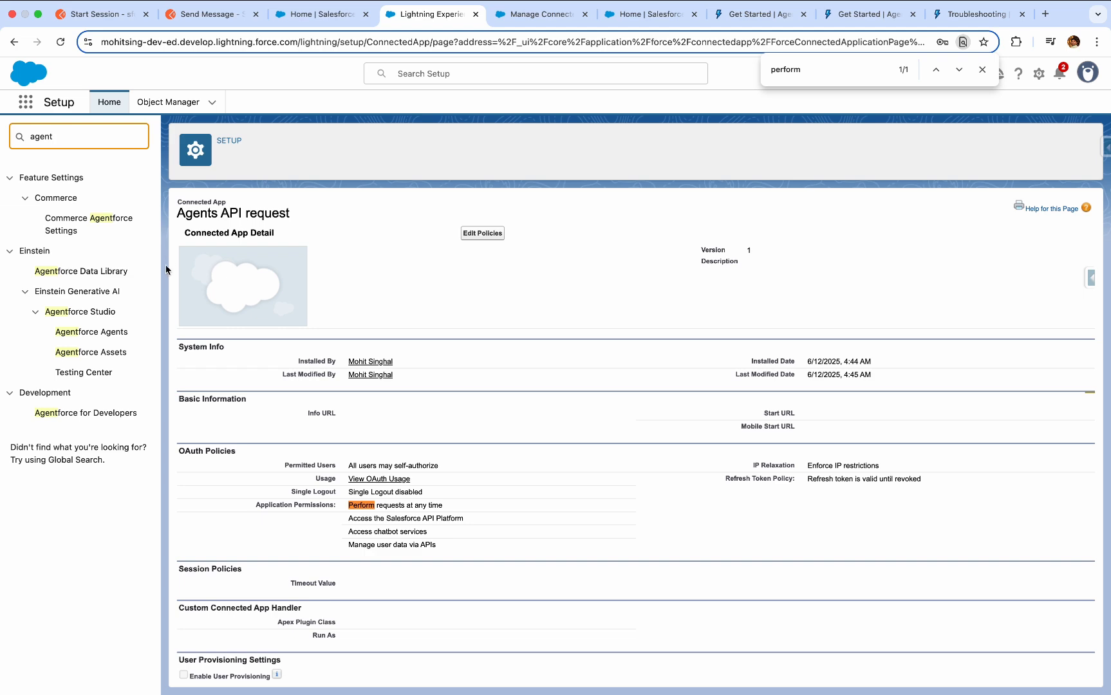
left_click(102, 334)
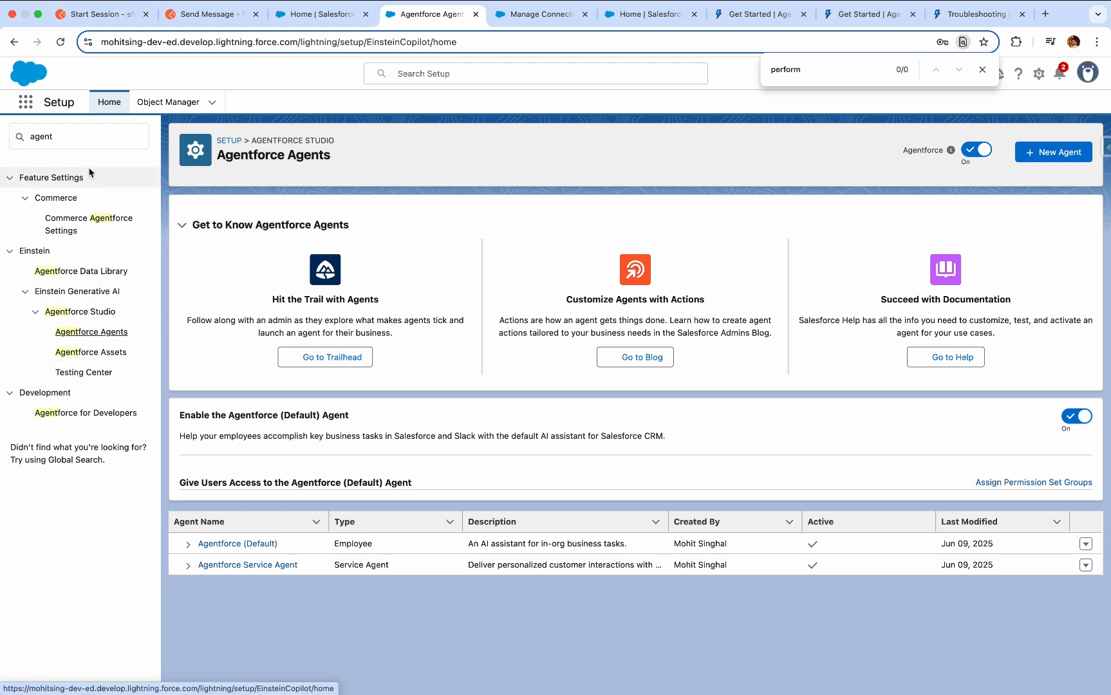
Search Setup for "einstein s" and open Einstein Setup to check whether Einstein is turned on.
left_click(100, 140)
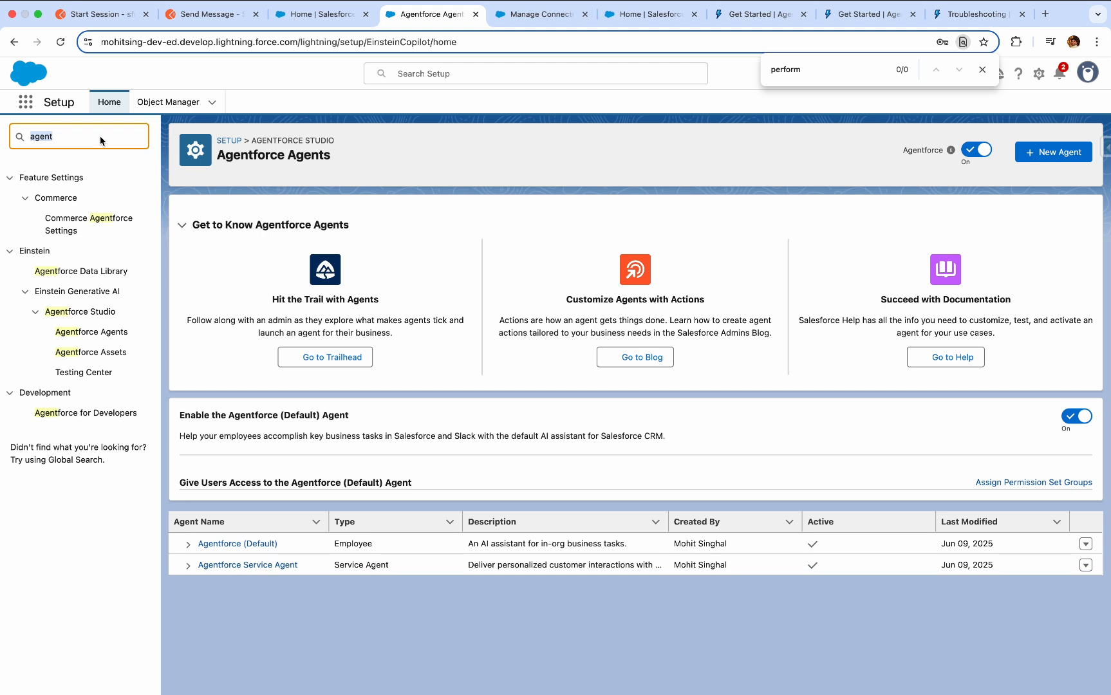
type("eins")
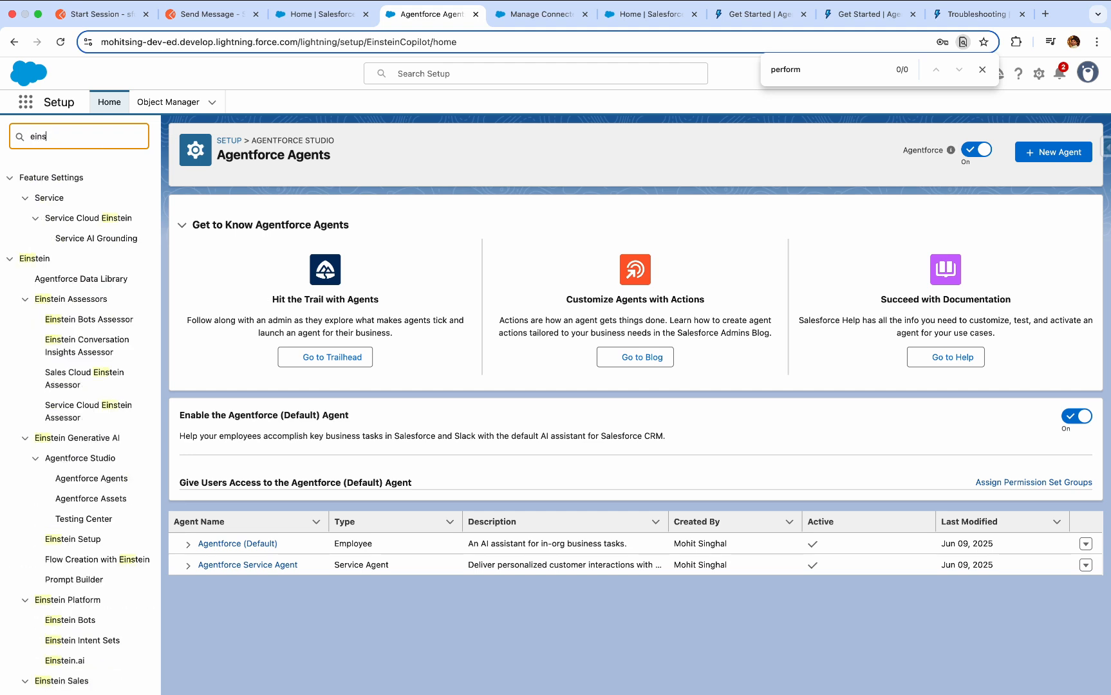
type("tein s")
left_click(91, 219)
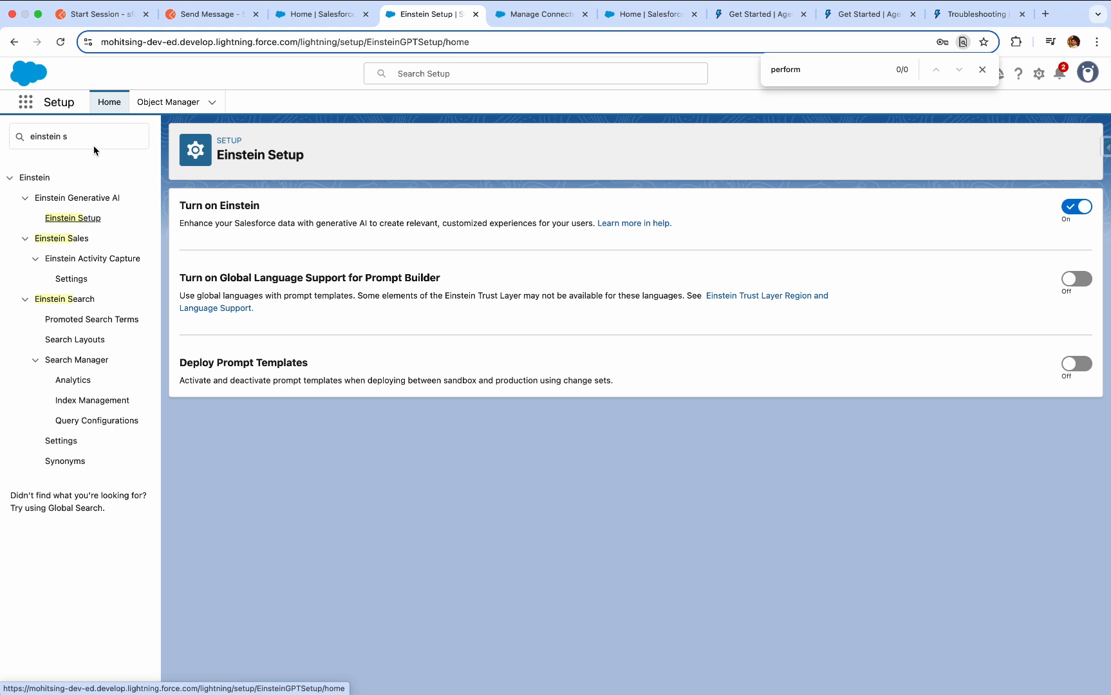
Search Setup for "agents" and return to the Agentforce Agents page.
left_click(109, 137)
key("super+a")
type("agents")
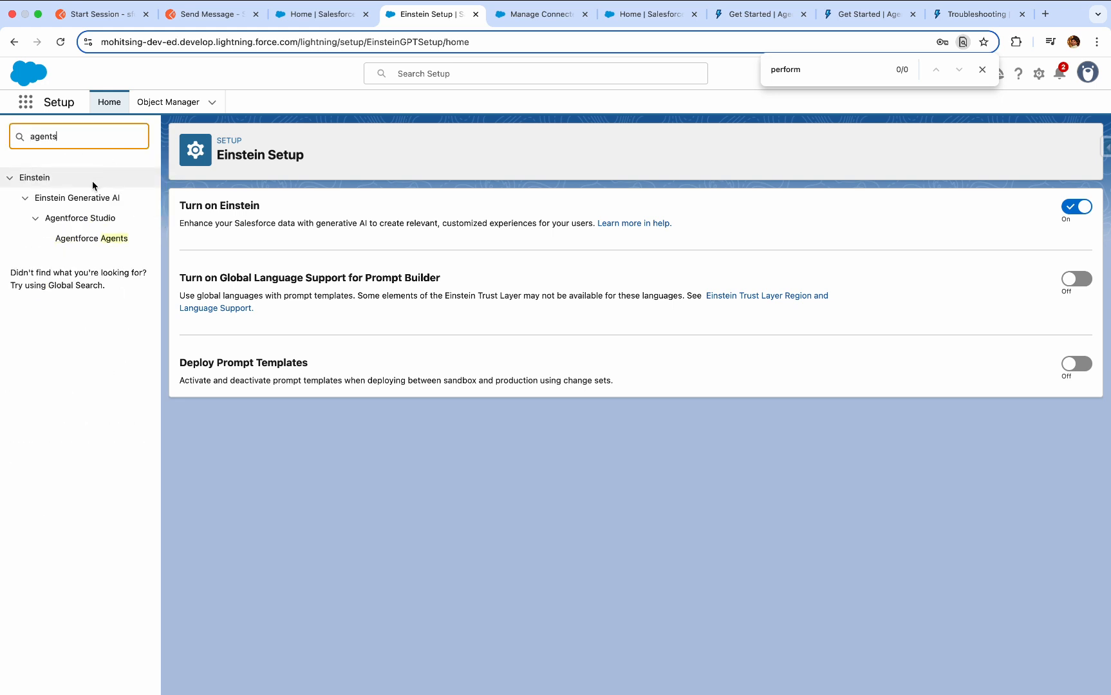
left_click(76, 238)
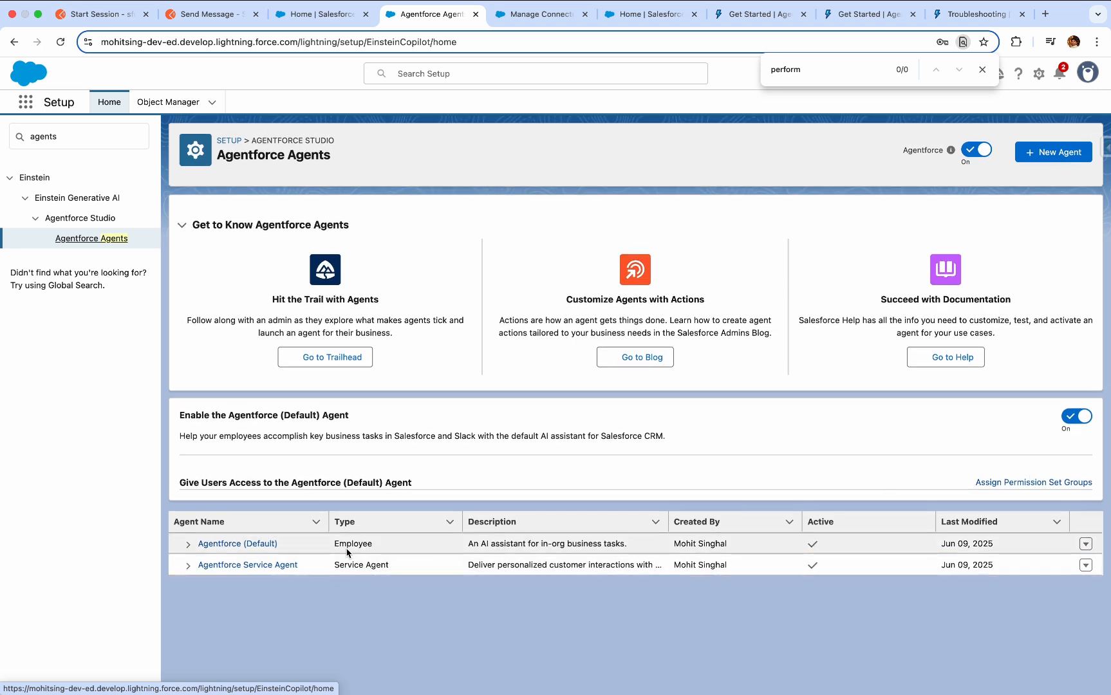
Start a new agent from the Agentforce Service Agent template and proceed to topic selection.
left_click(1053, 154)
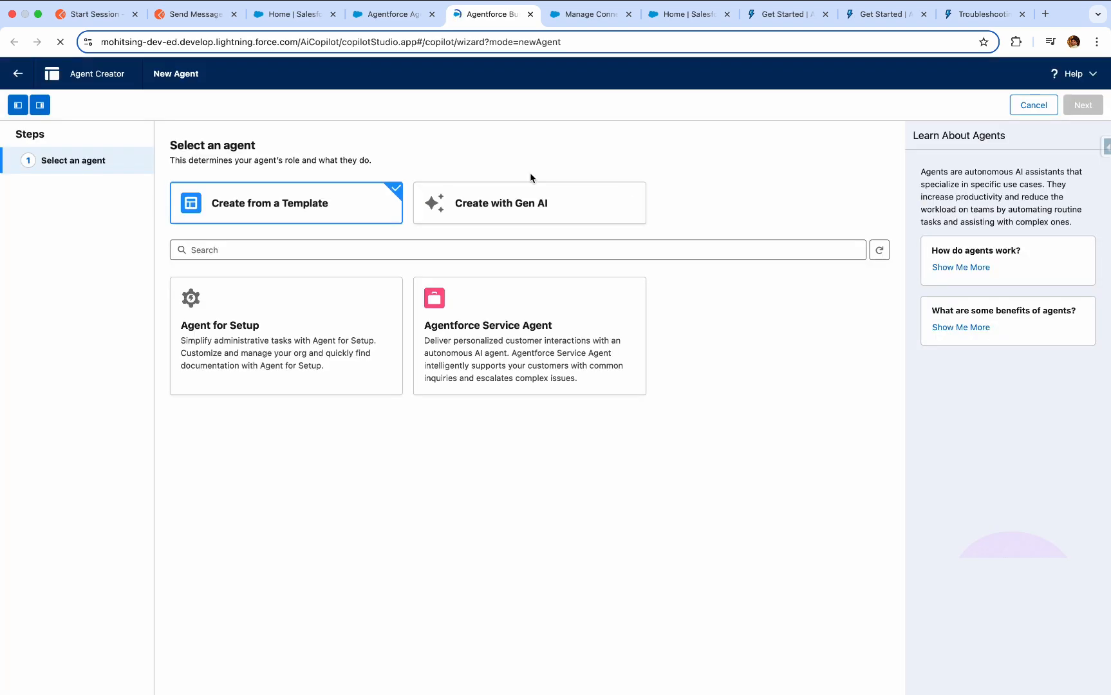
left_click(552, 349)
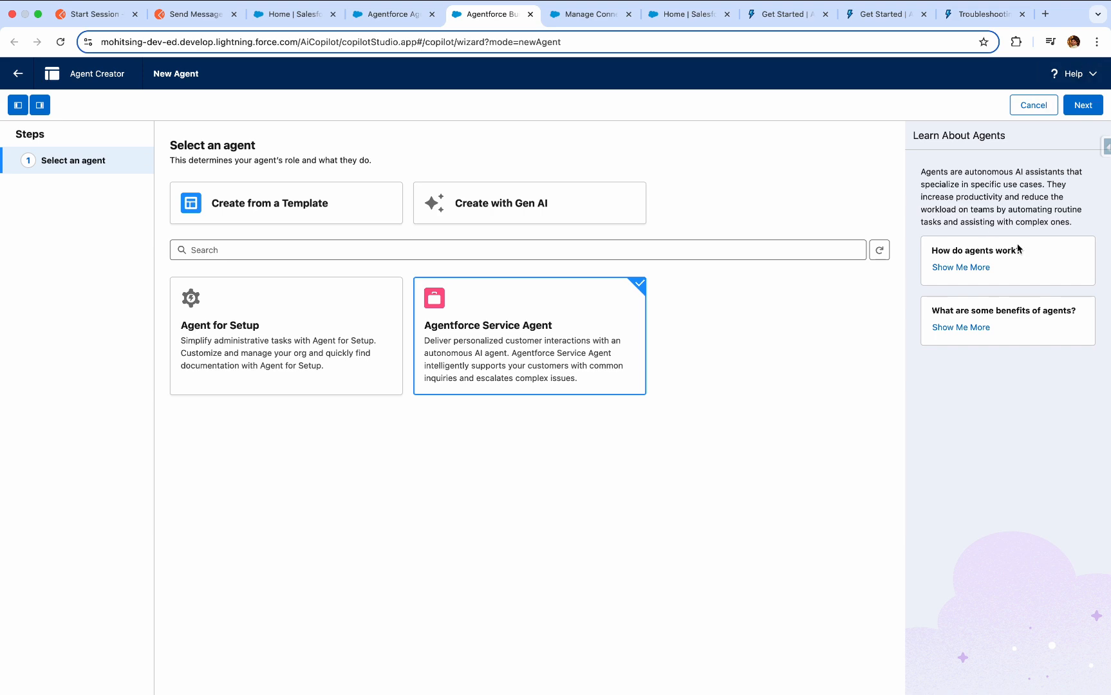
left_click(1088, 111)
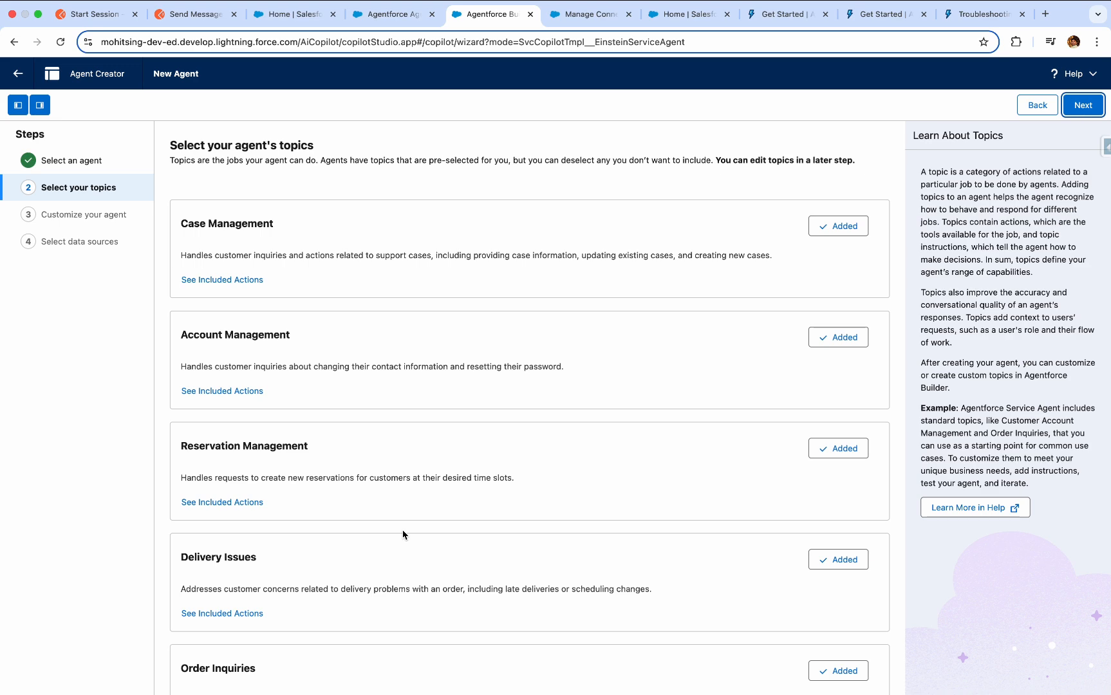
Deselect all eight preselected topics, from Case Management to Service Customer Verification, and continue to the agent customization.
scroll(403, 534, "down", 10)
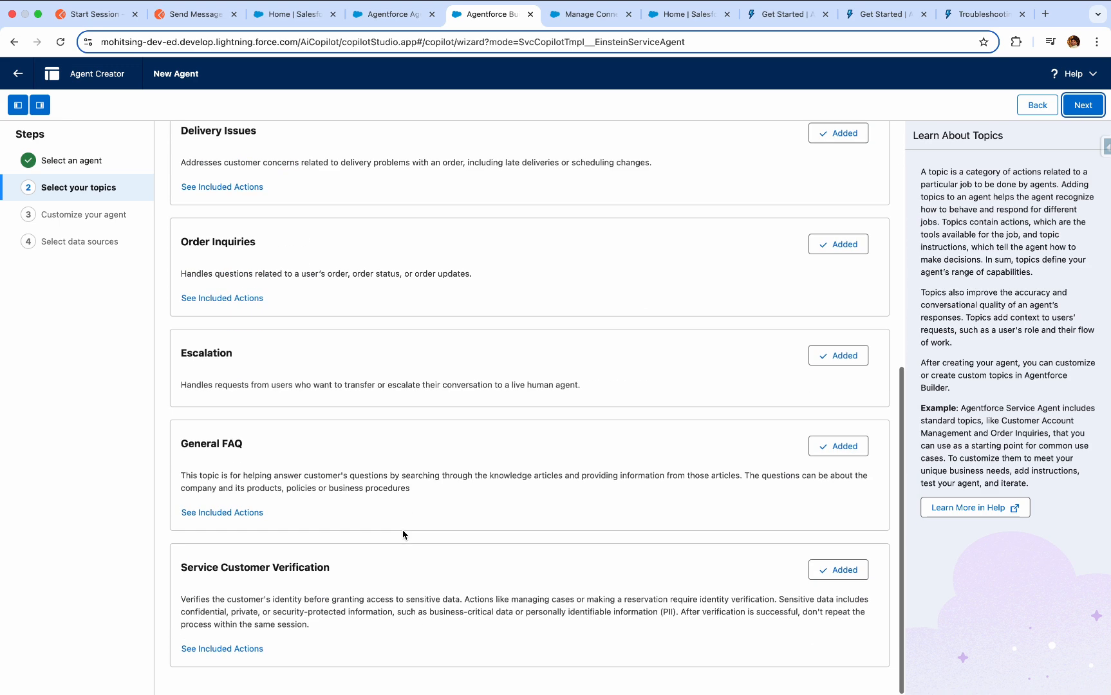
scroll(403, 534, "up", 10)
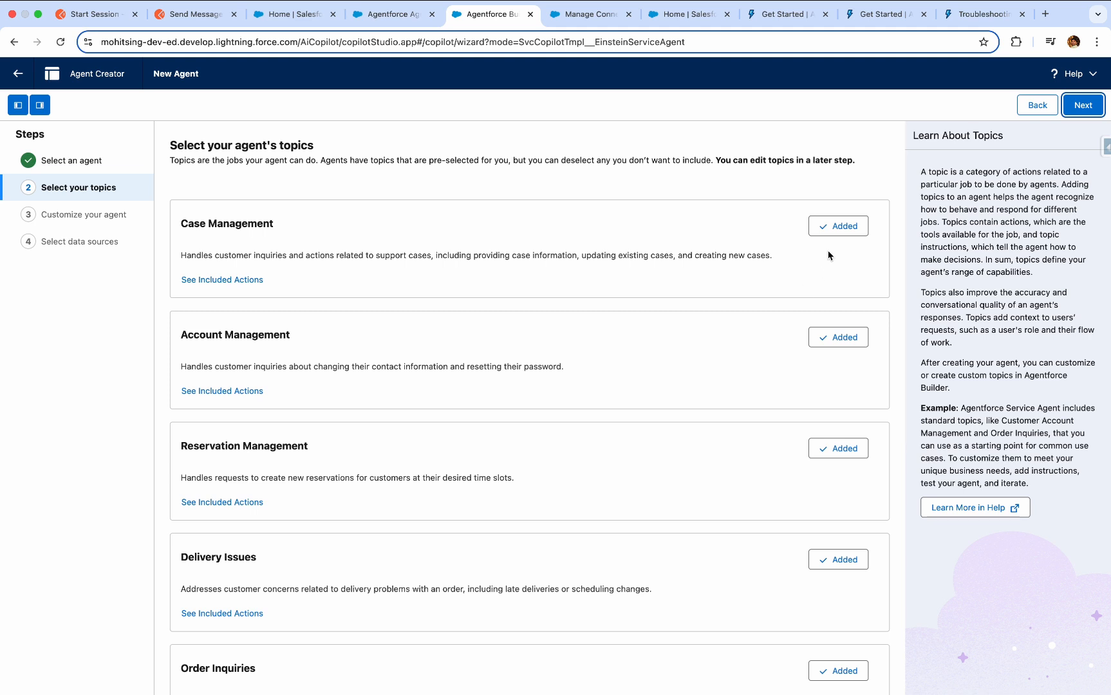
left_click(847, 226)
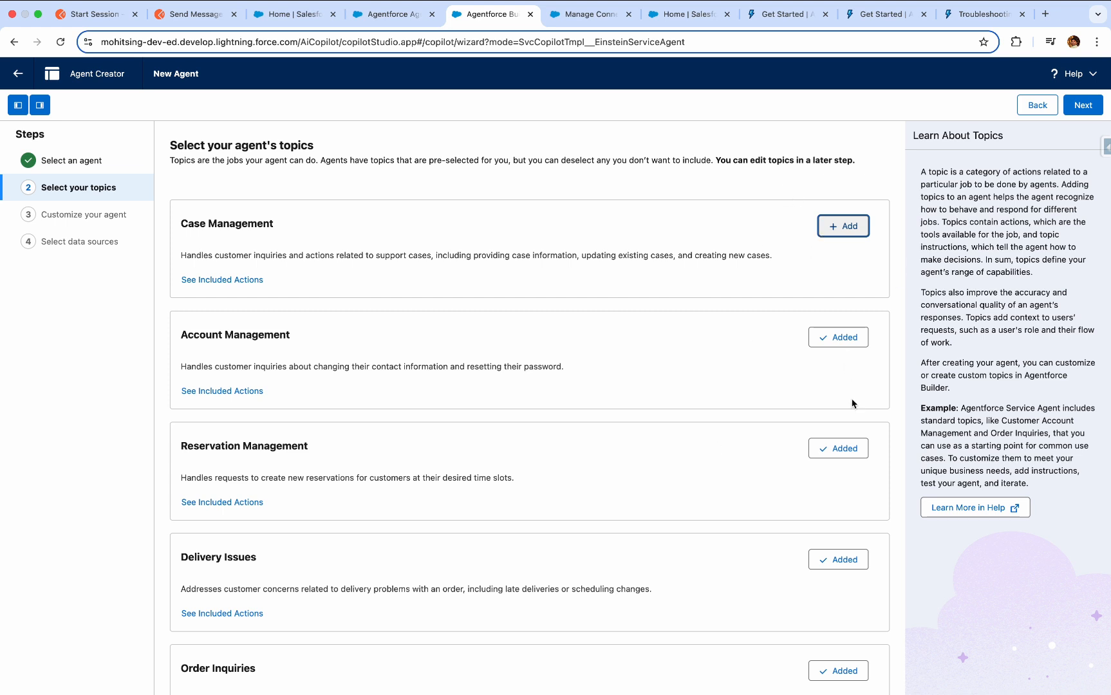
left_click(845, 339)
left_click(856, 449)
left_click(853, 566)
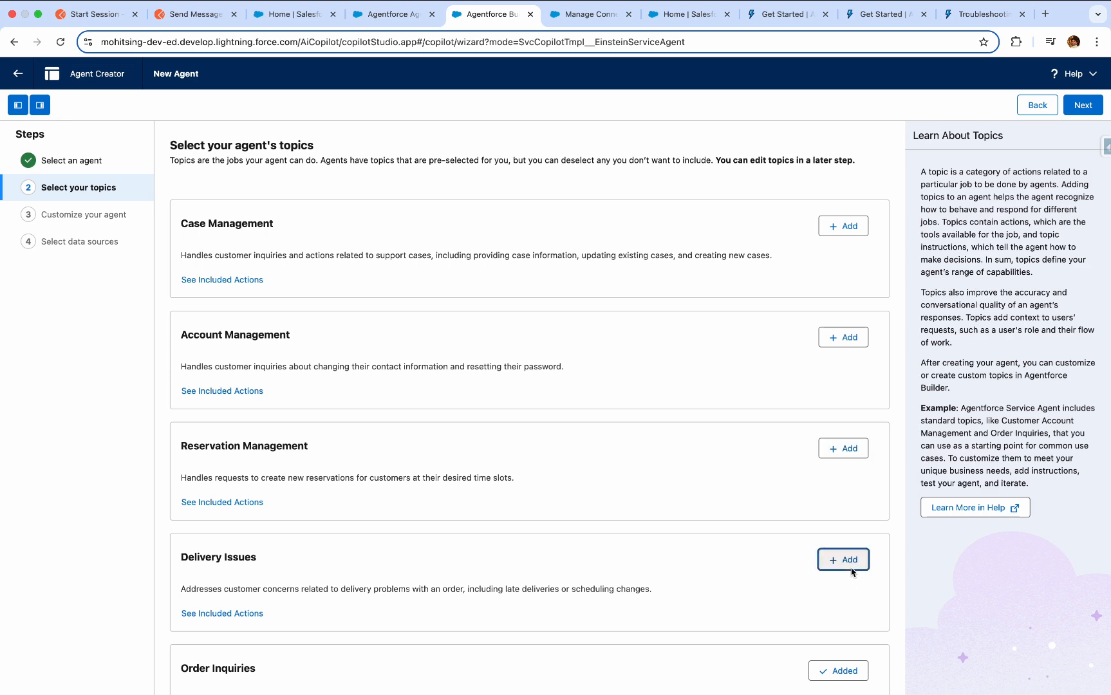
left_click(853, 669)
scroll(733, 496, "down", 7)
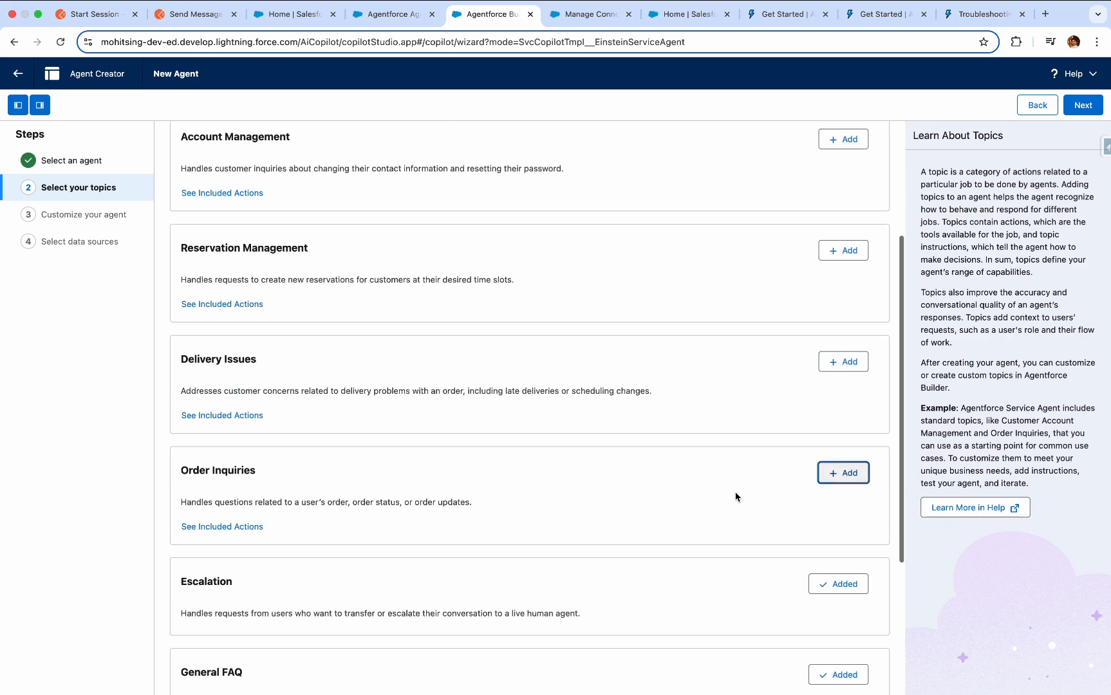
left_click(854, 355)
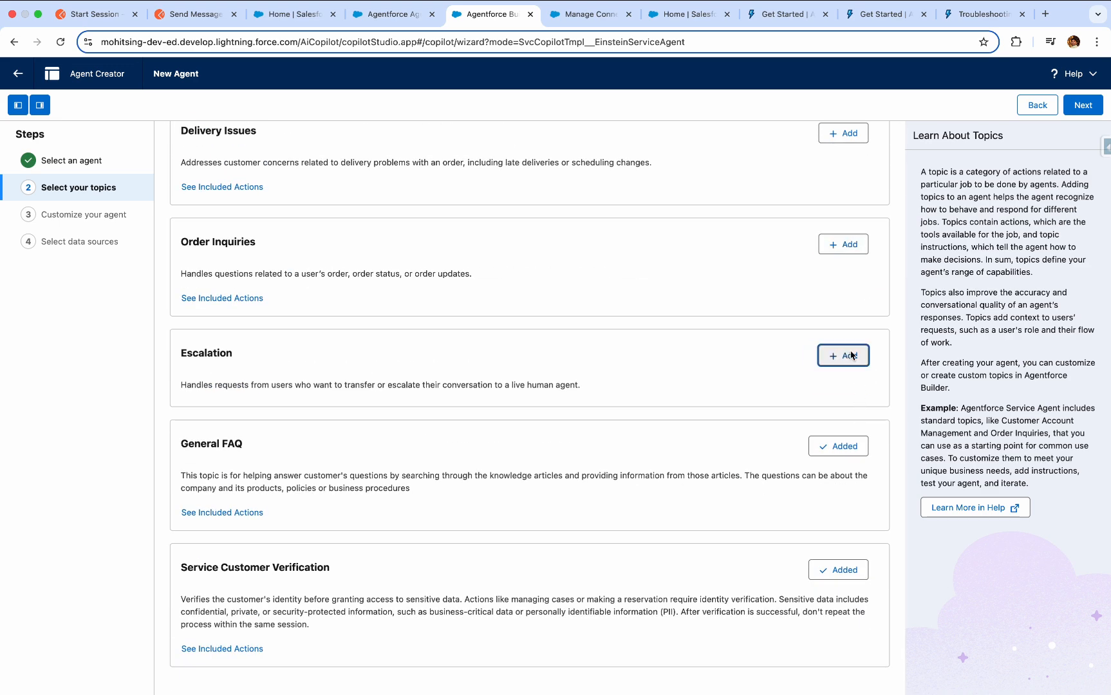
left_click(844, 446)
left_click(846, 570)
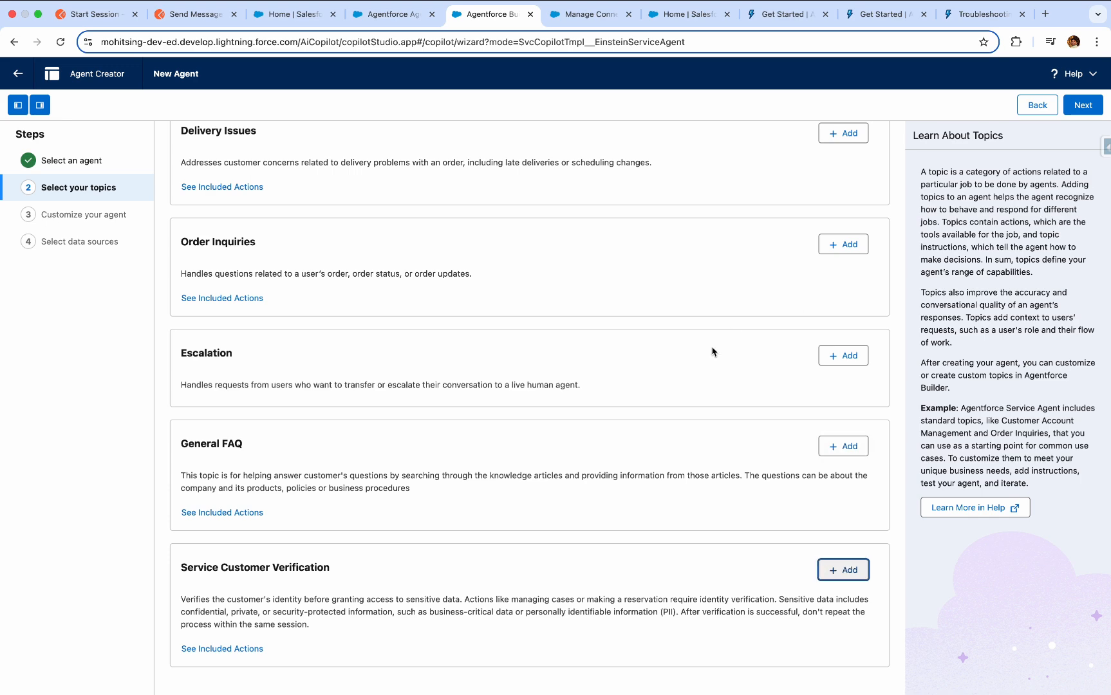
scroll(712, 351, "up", 4)
scroll(713, 351, "up", 3)
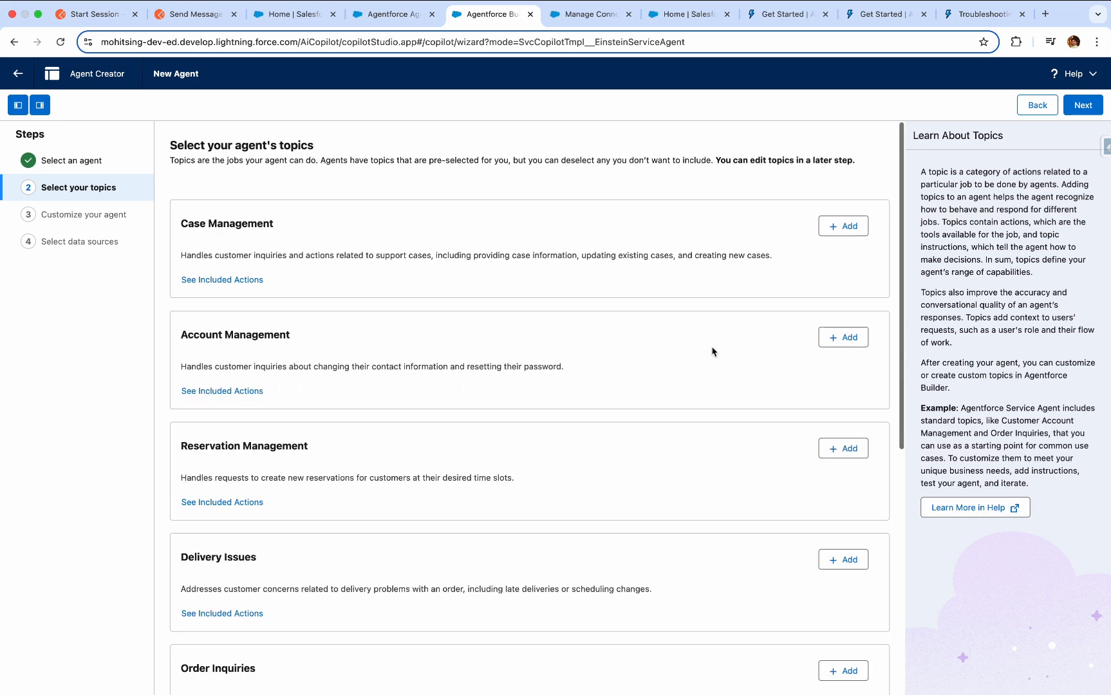
left_click(1083, 105)
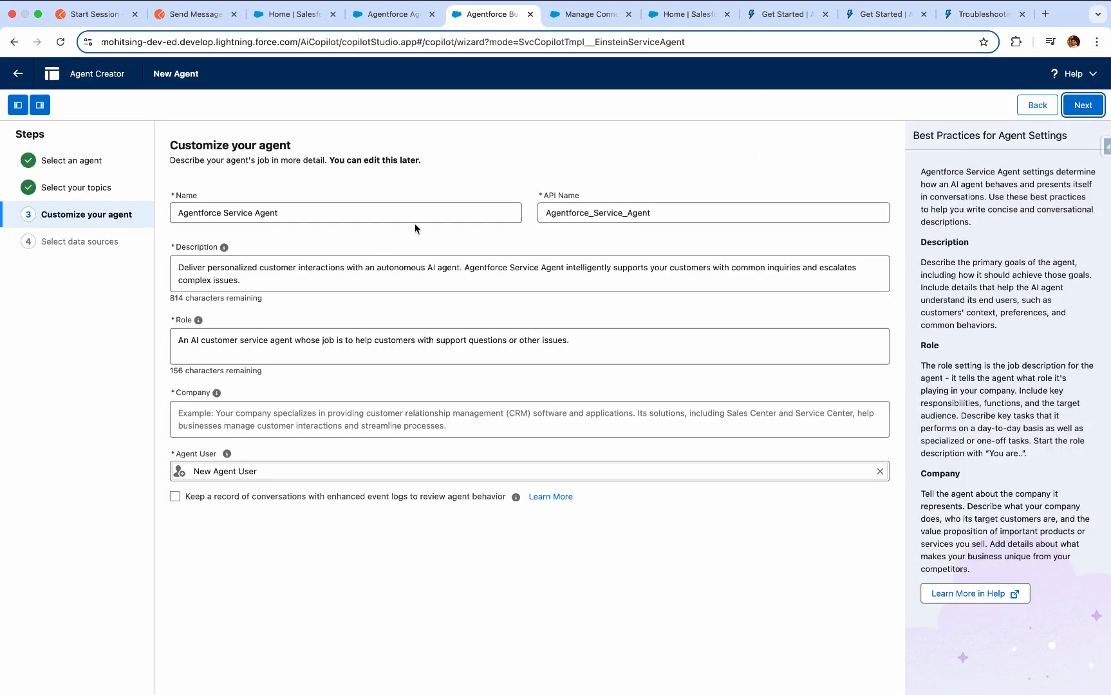
Rename the agent to "Experience Service Agent" by replacing the first word of its name.
left_click(439, 218)
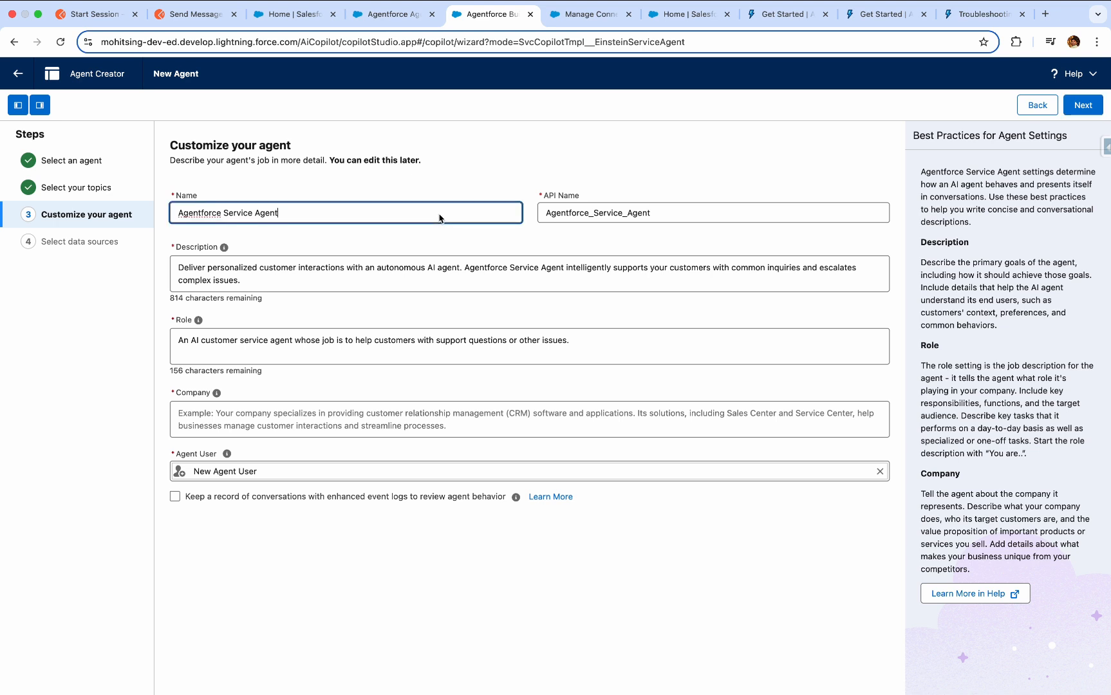
triple_click(238, 220)
double_click(238, 219)
double_click(217, 217)
type("Ex")
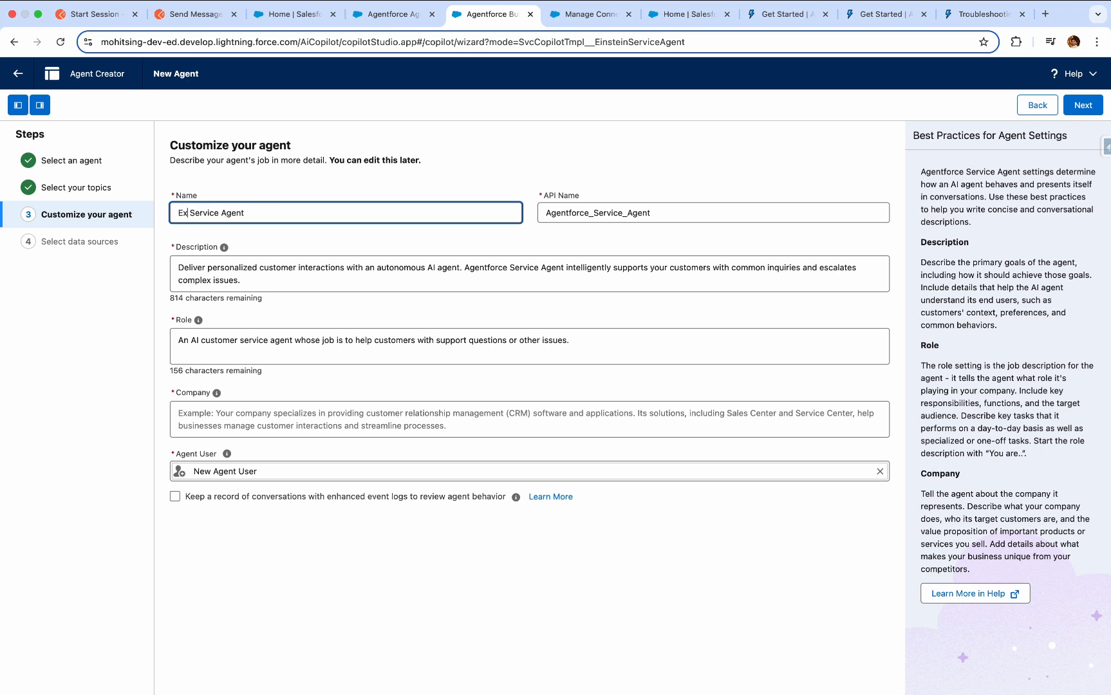
type("perience")
Clear the agent's API name and regenerate it from the new name as Experience_Service_Agent.
left_click(601, 214)
double_click(687, 229)
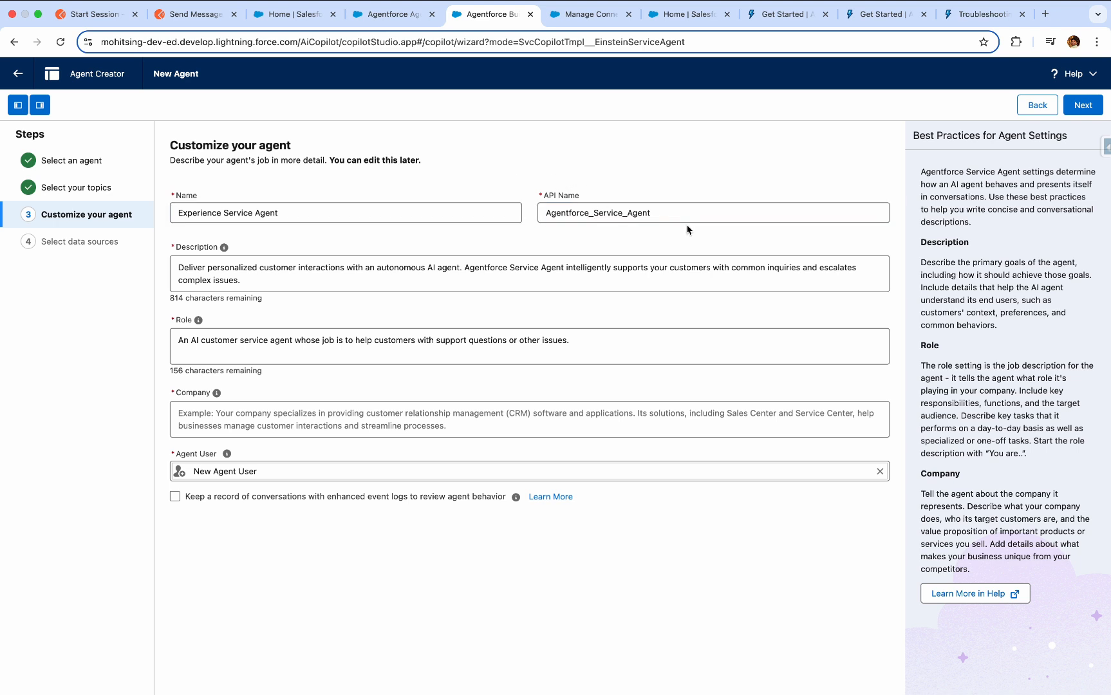
left_click(687, 229)
double_click(657, 213)
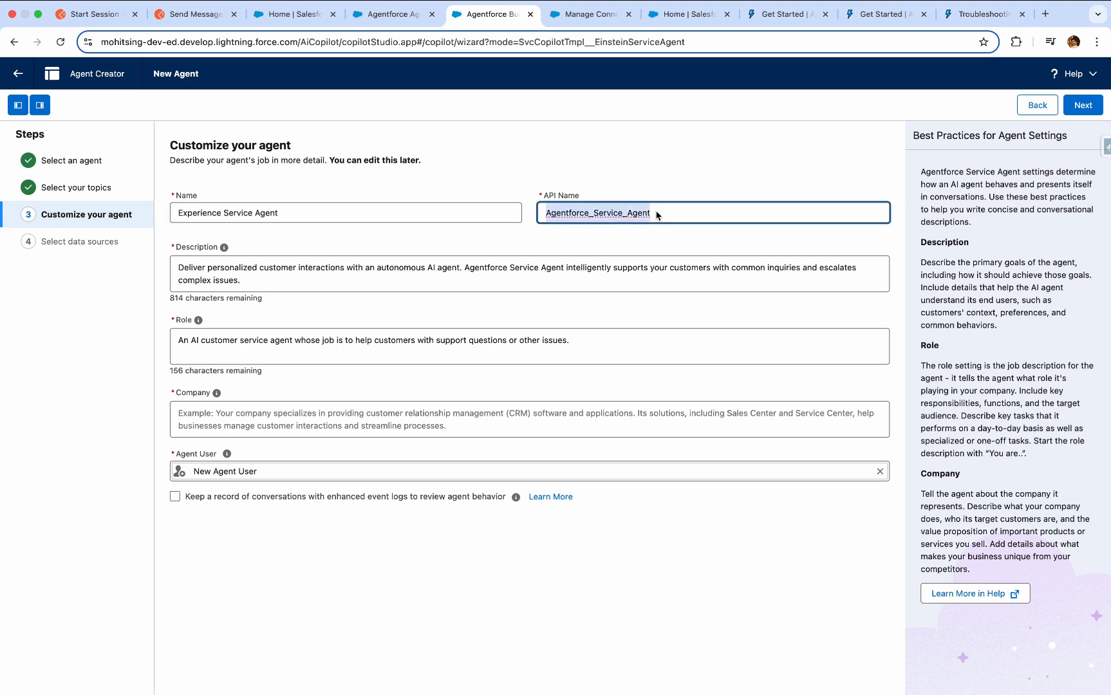
key("BackSpace")
left_click(519, 213)
left_click(603, 216)
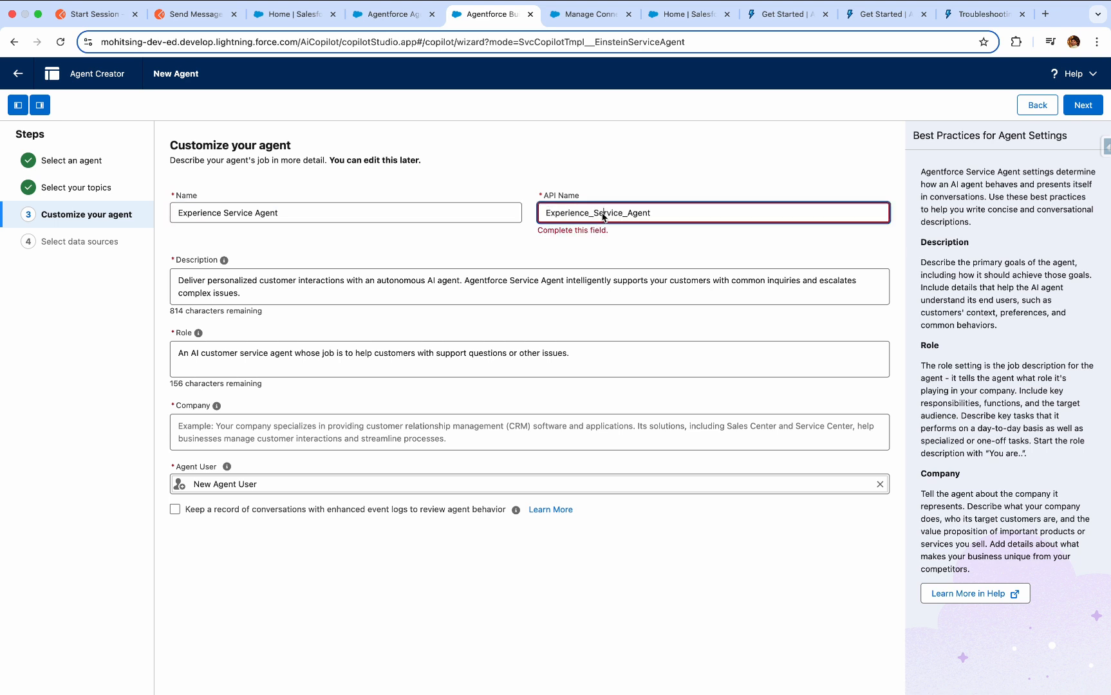
left_click(571, 250)
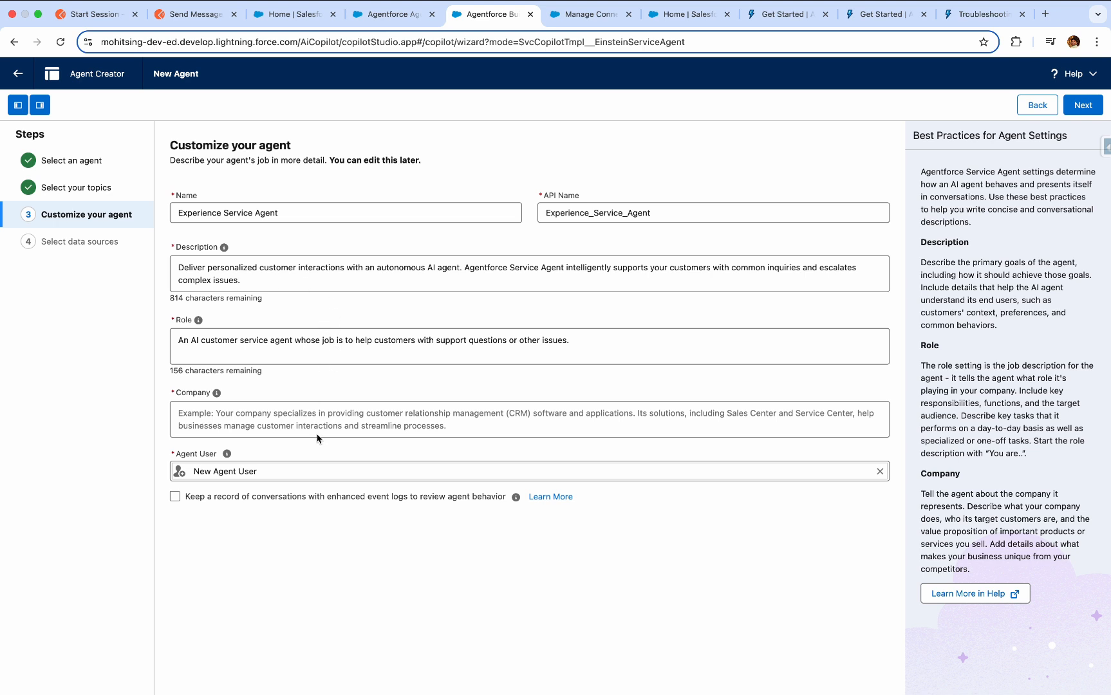
Enter the company description "This company works in Hospitals provides Devices to Hospitals" for the agent.
left_click(348, 418)
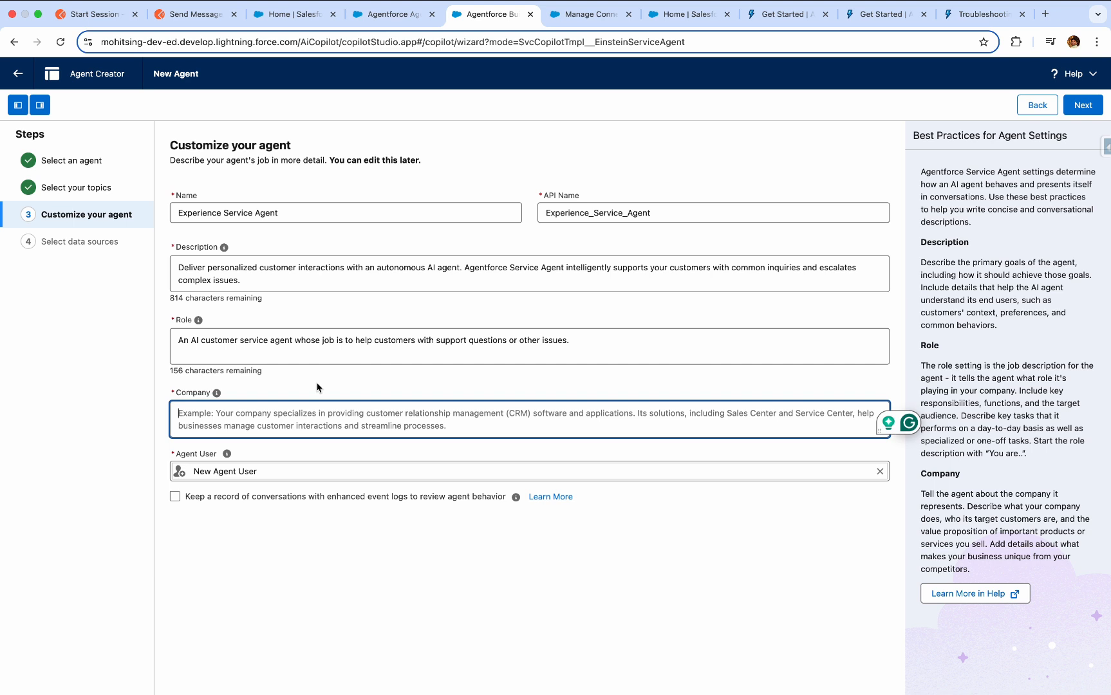
type("T")
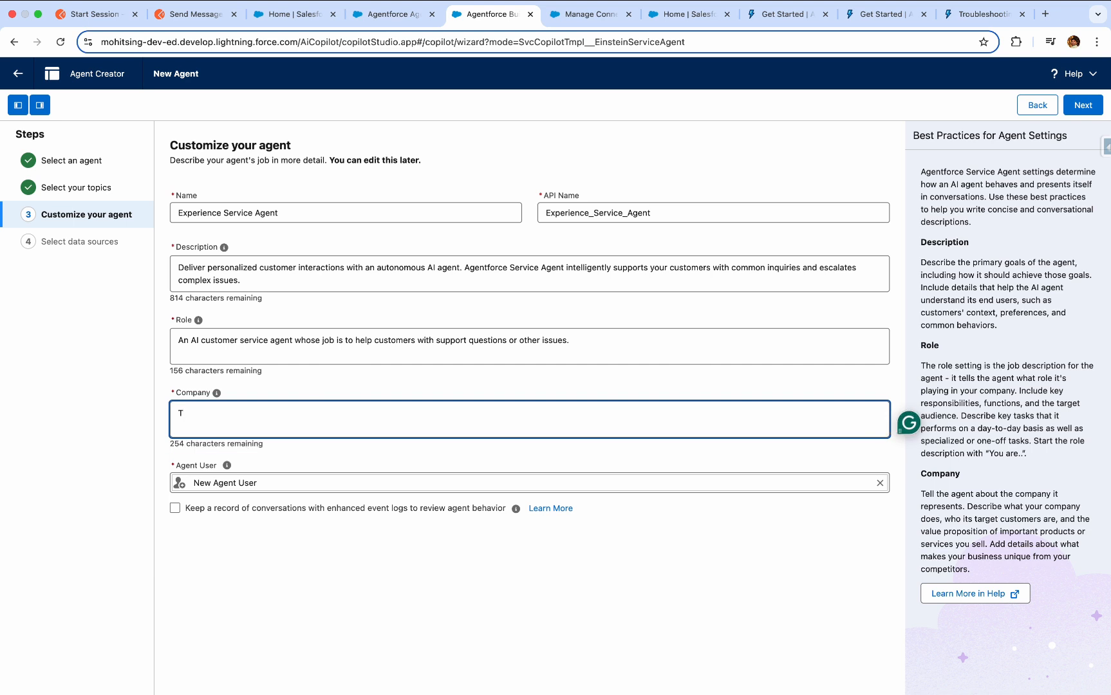
type("his comp")
type("ant")
type("y ")
type("works")
type(" in ")
type("Host")
key("BackSpace")
type("pitals ")
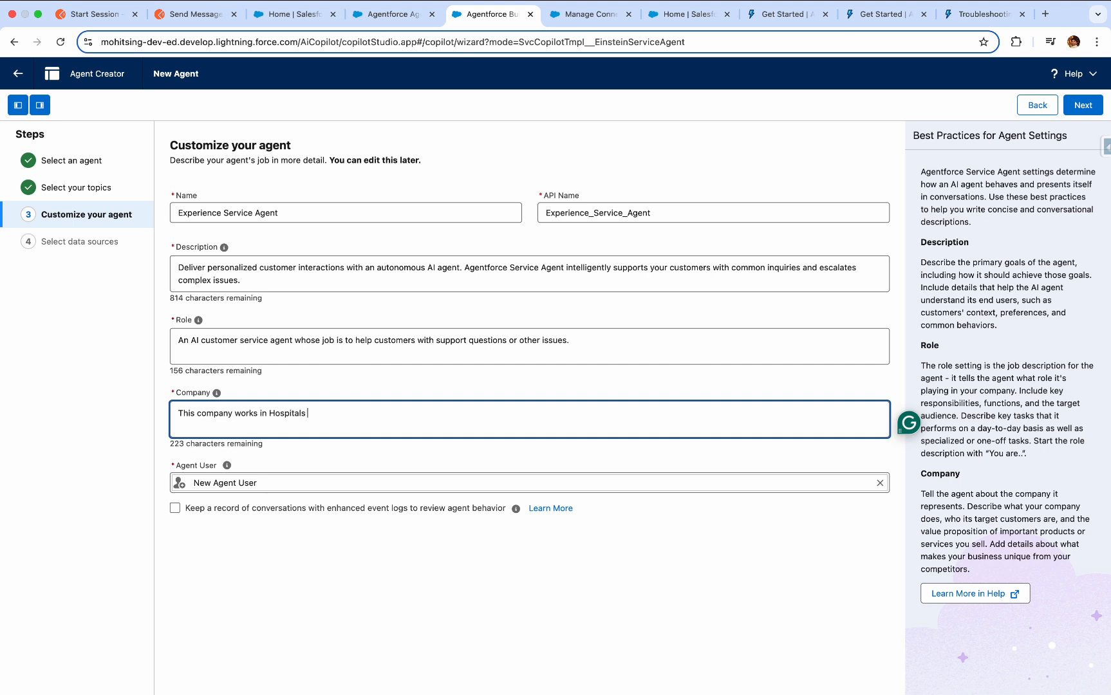
type("provides De")
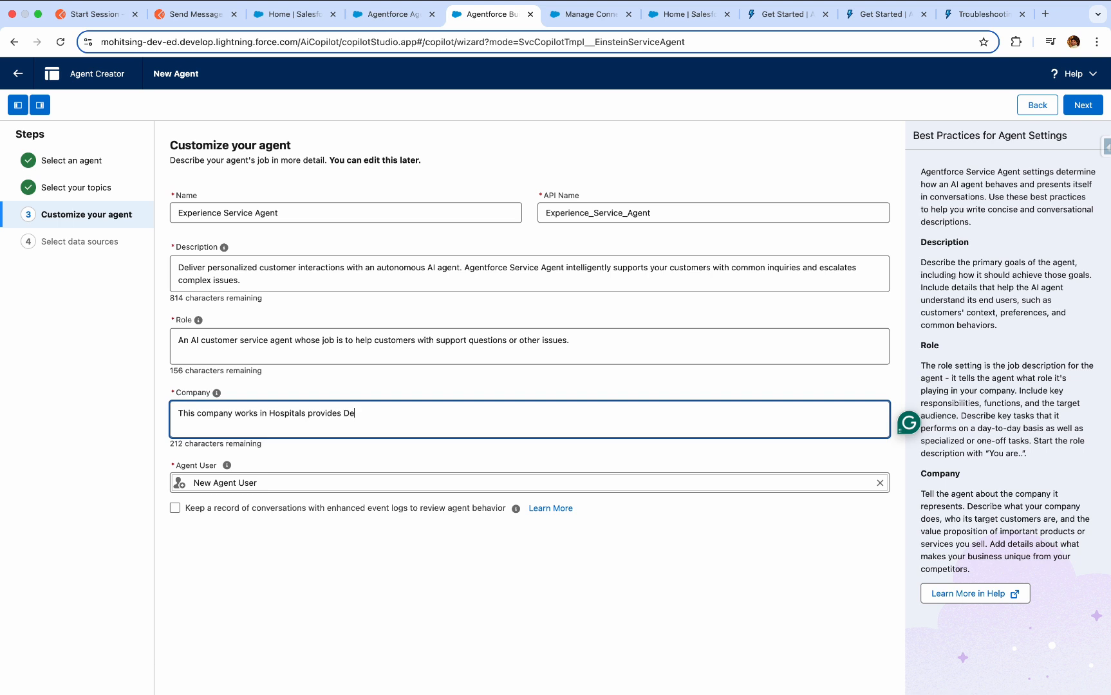
type("vices to")
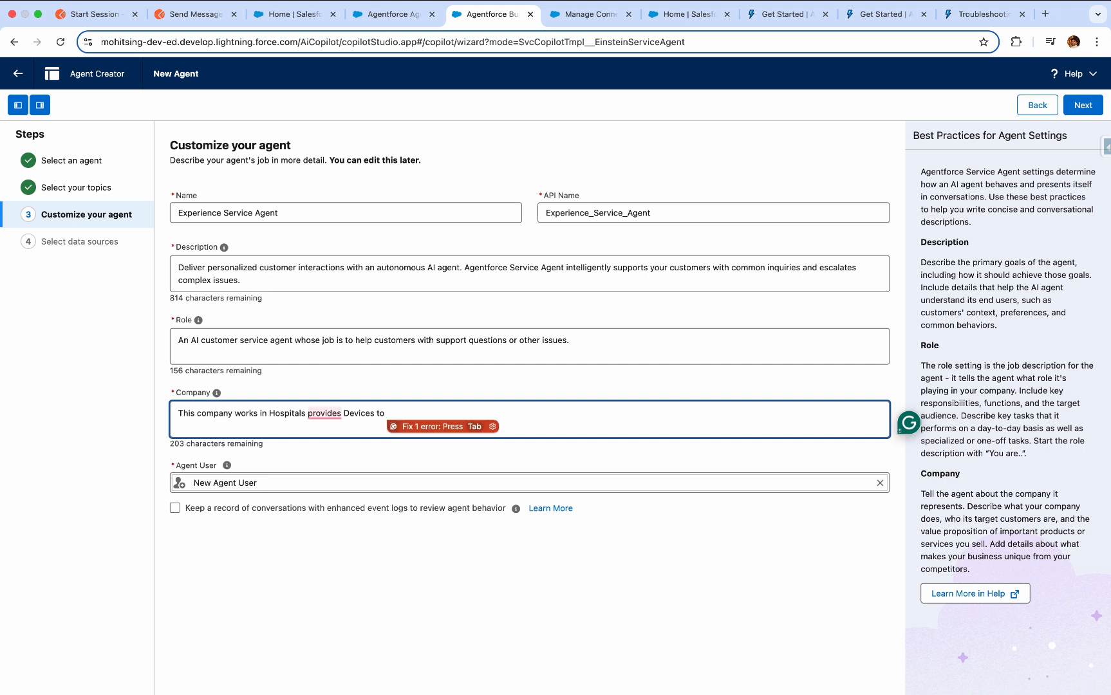
type("Hos")
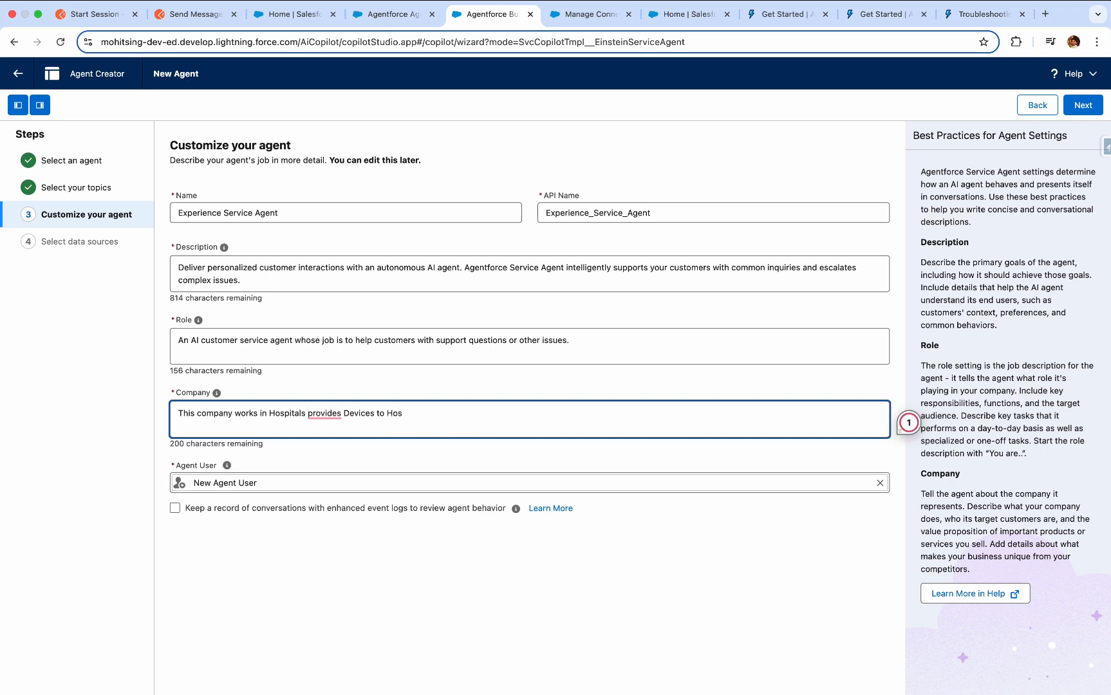
type("pitals")
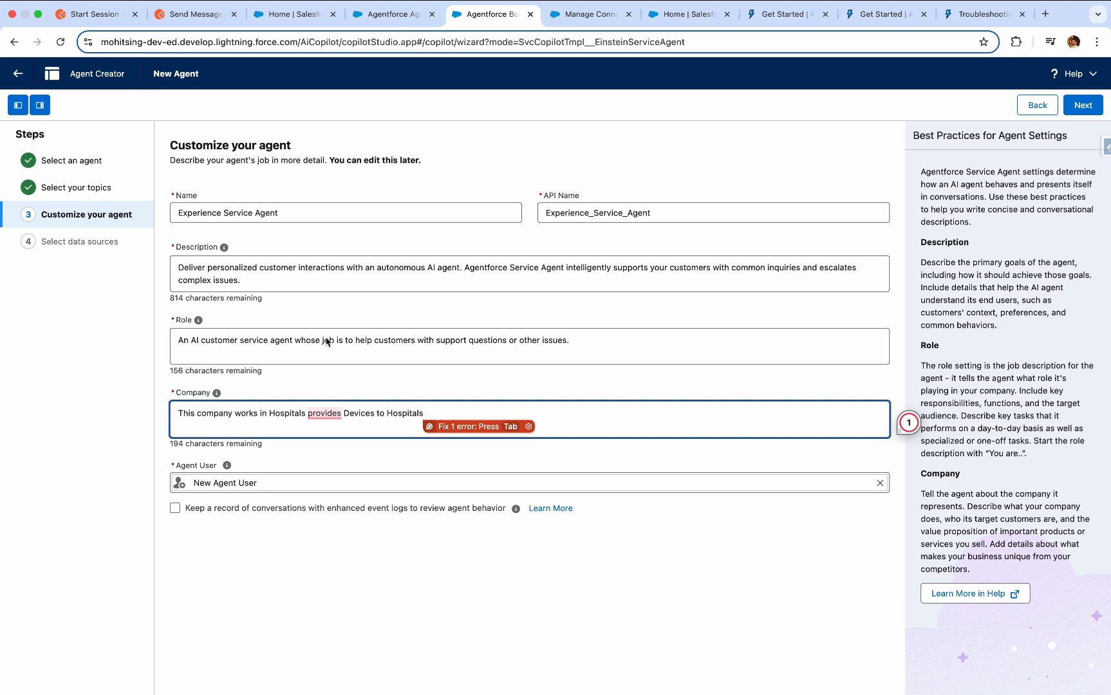
left_click(312, 535)
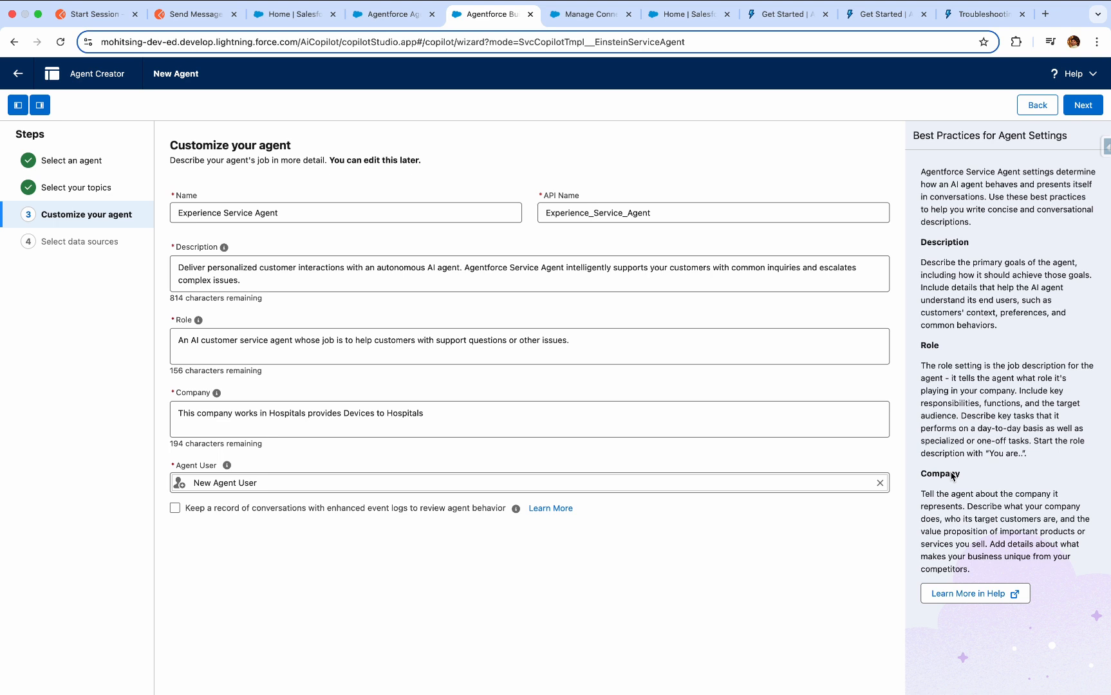
Assign the existing EinsteinServiceAgent User as the agent user and create the agent without data sources, dismissing the welcome message.
left_click(879, 483)
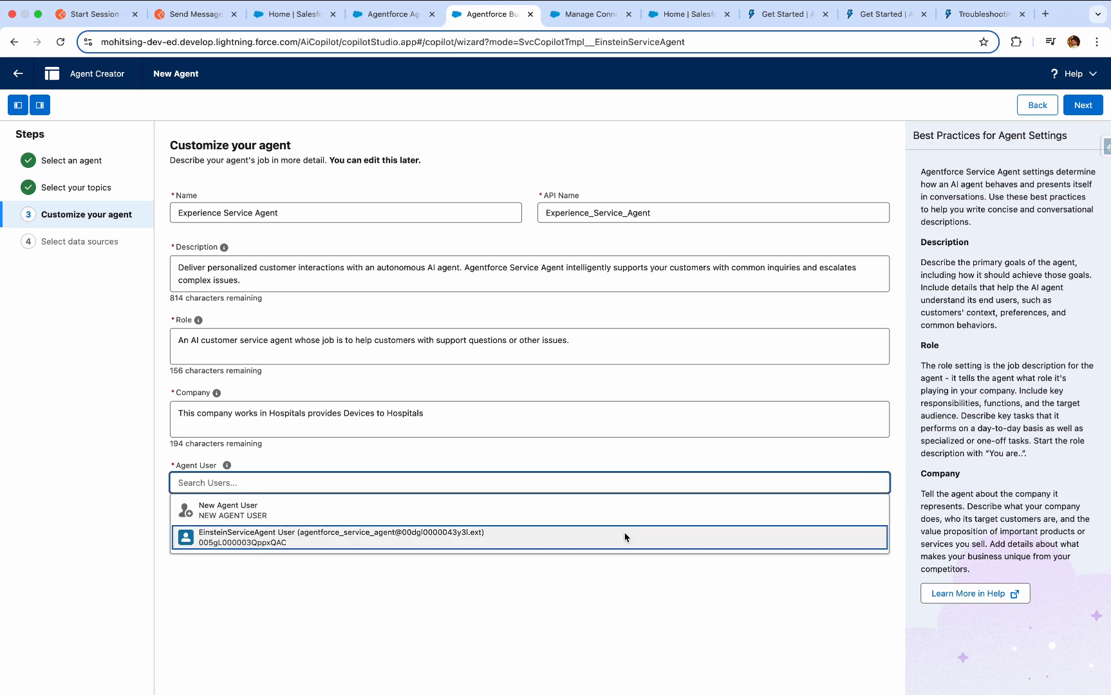
left_click(624, 537)
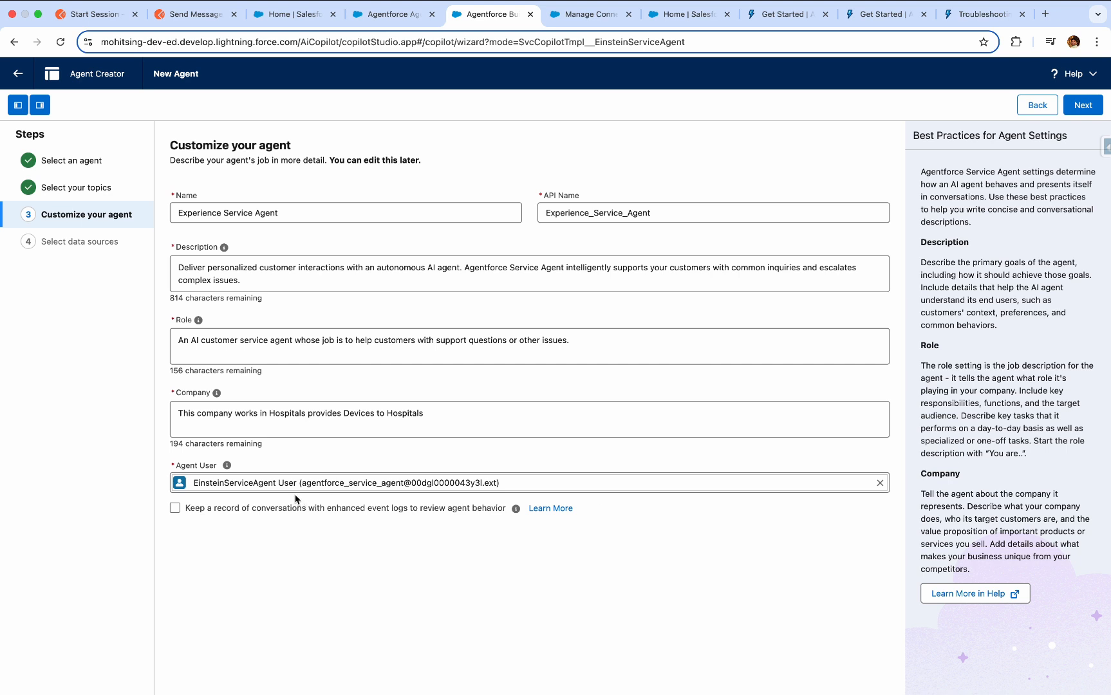
left_click(1098, 110)
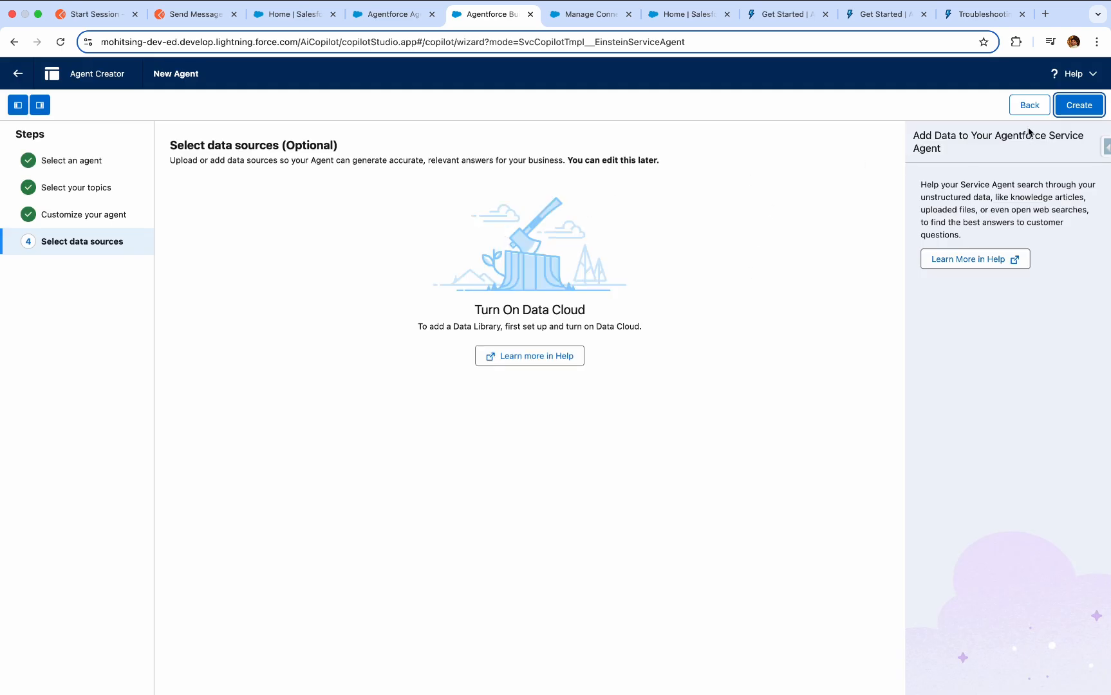
left_click(1073, 107)
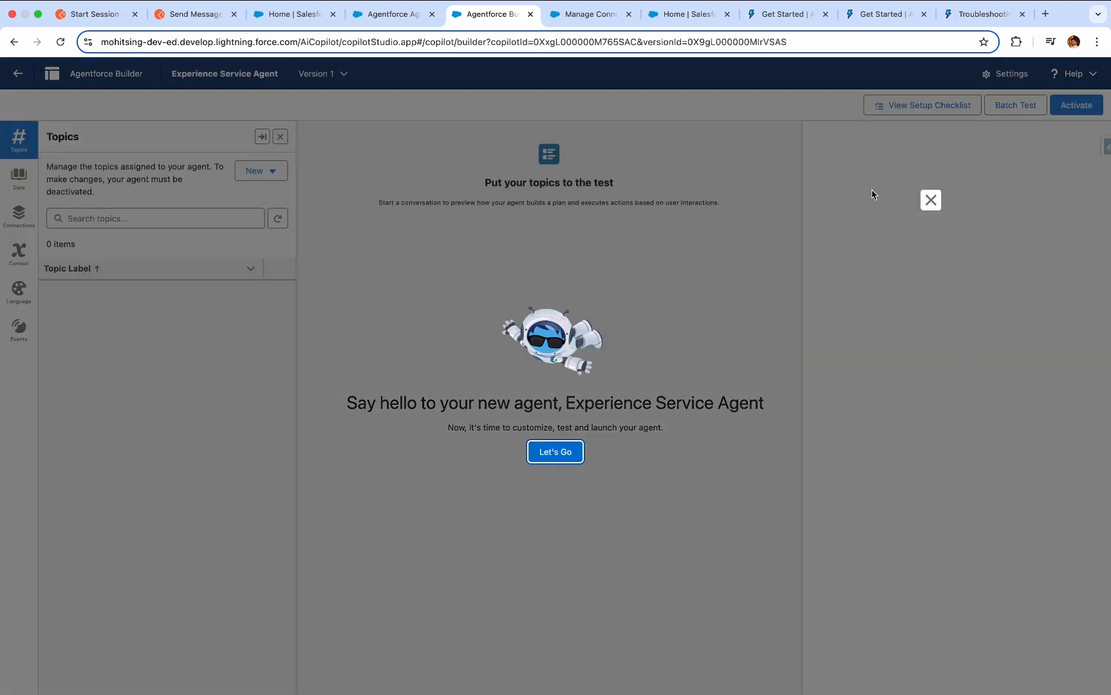
left_click(930, 200)
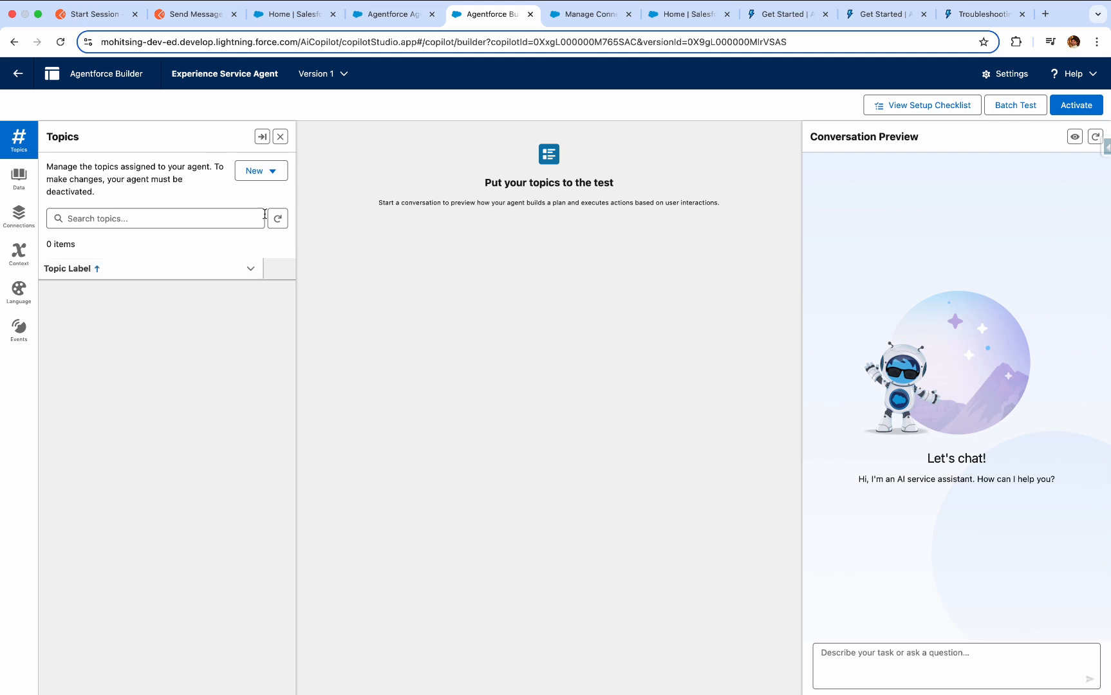
Start a new topic without a job description and set its name and API name to FAQ.
left_click(270, 171)
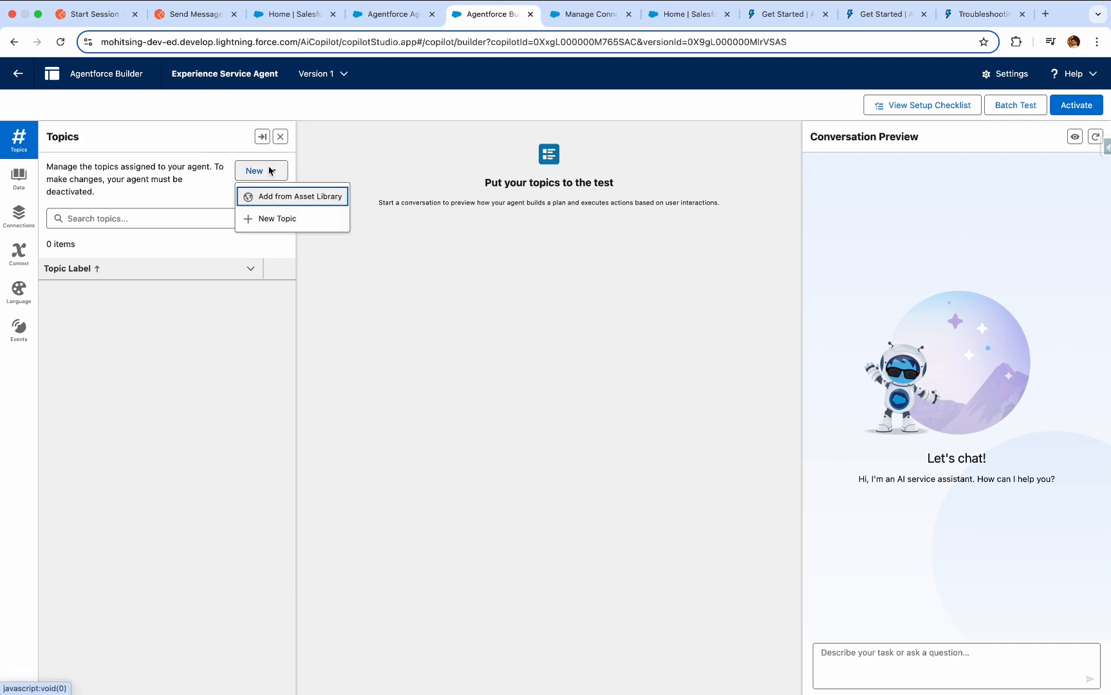
left_click(288, 226)
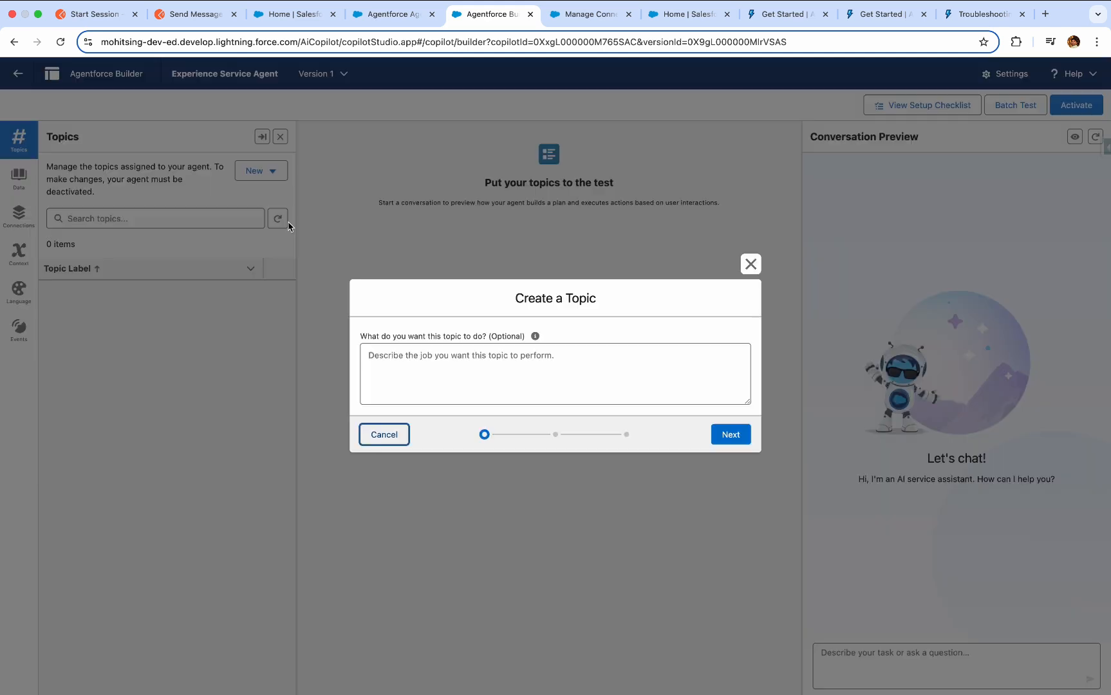
left_click(730, 434)
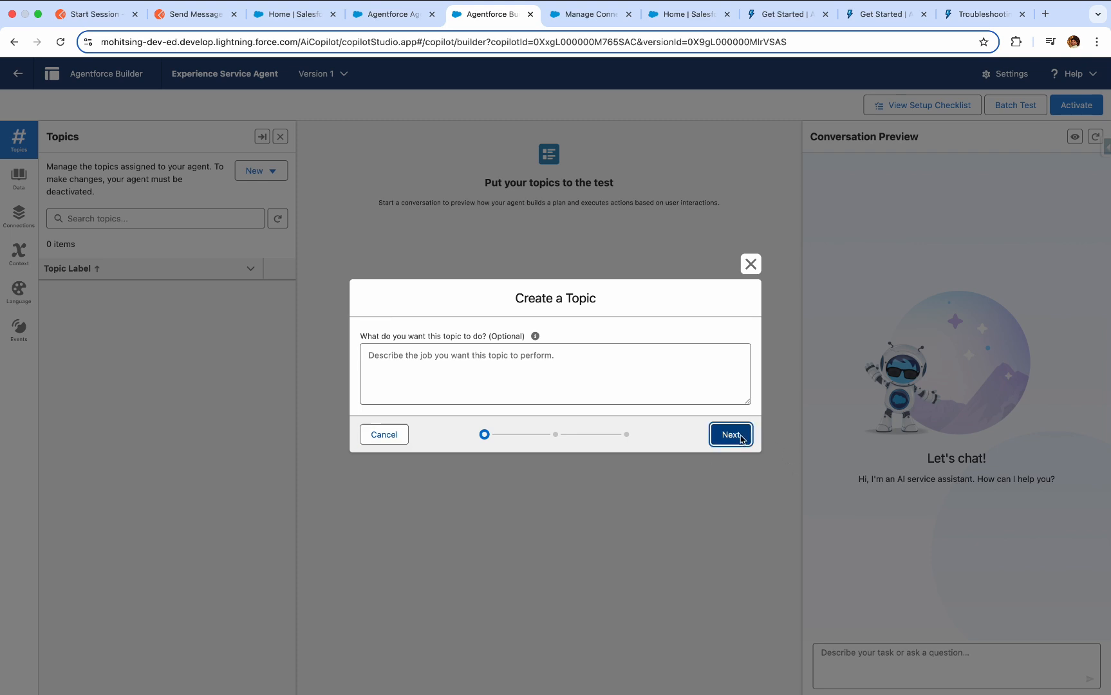
left_click(476, 234)
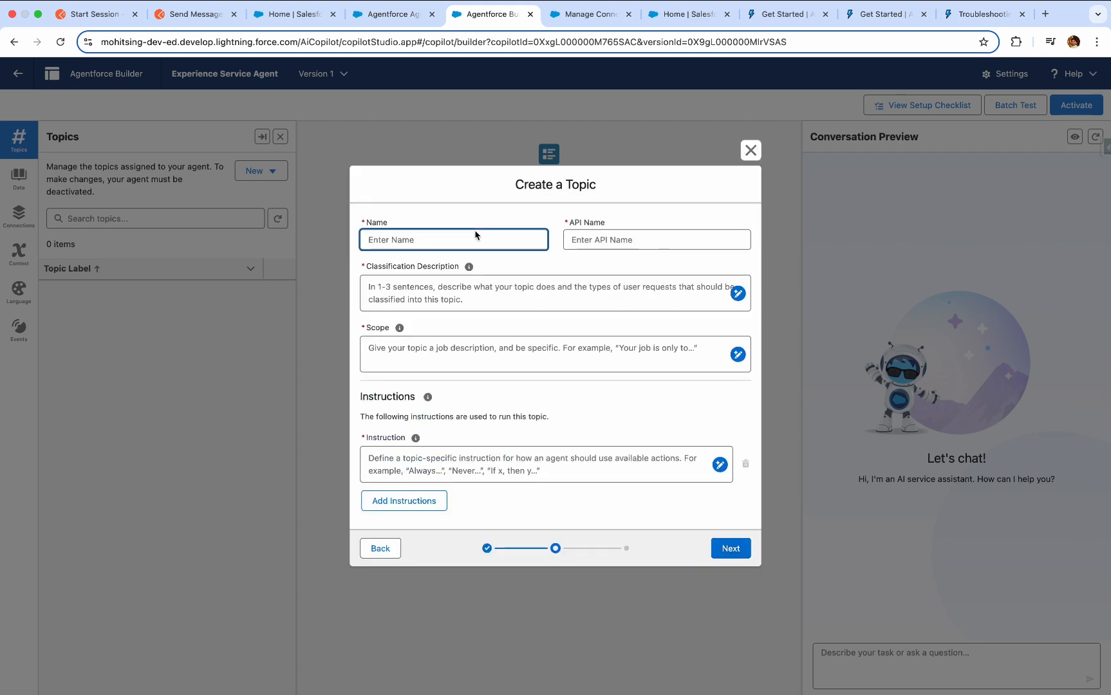
type("FAQ")
key("Tab")
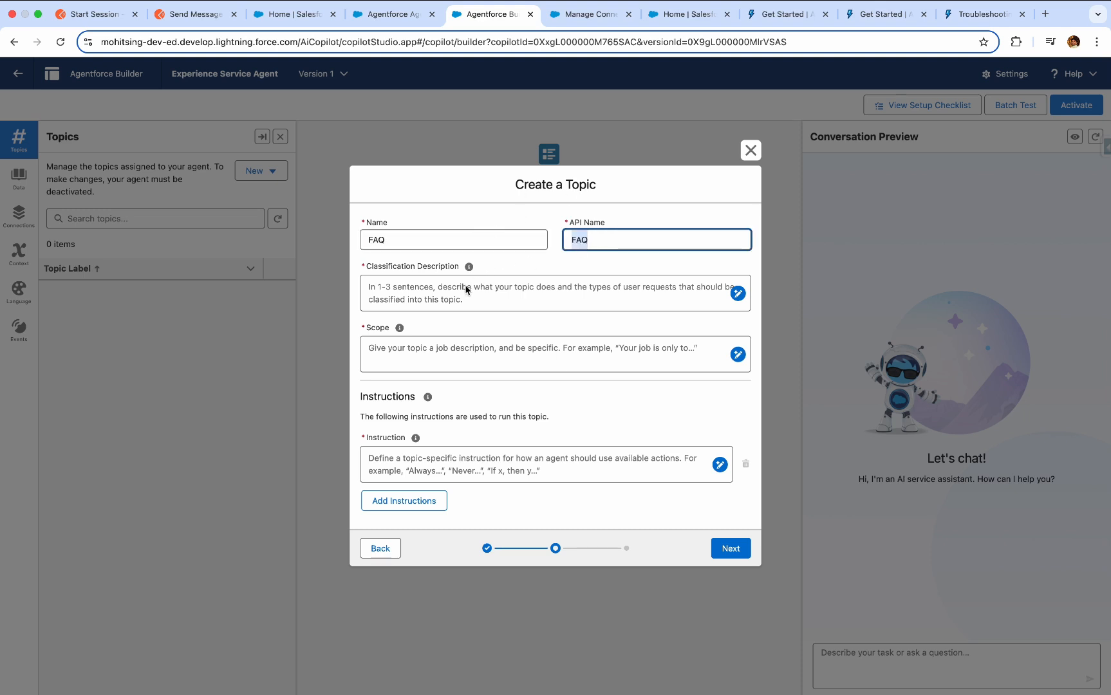
Enter "It will provide the basic question answers" as the topic's classification description.
left_click(484, 296)
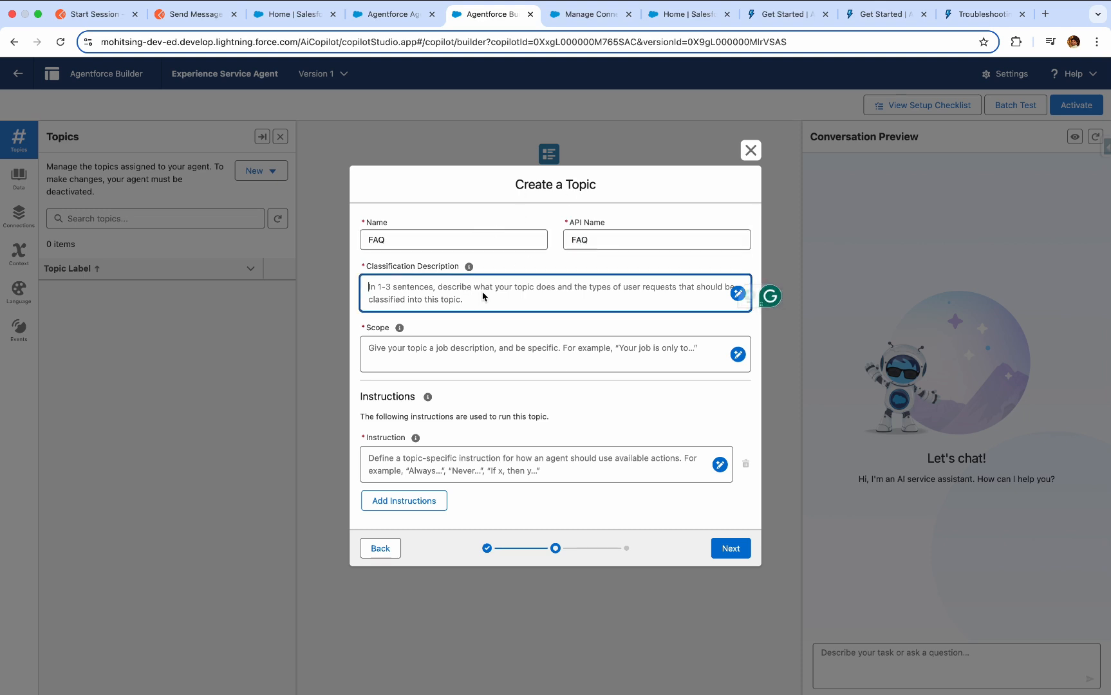
type("It")
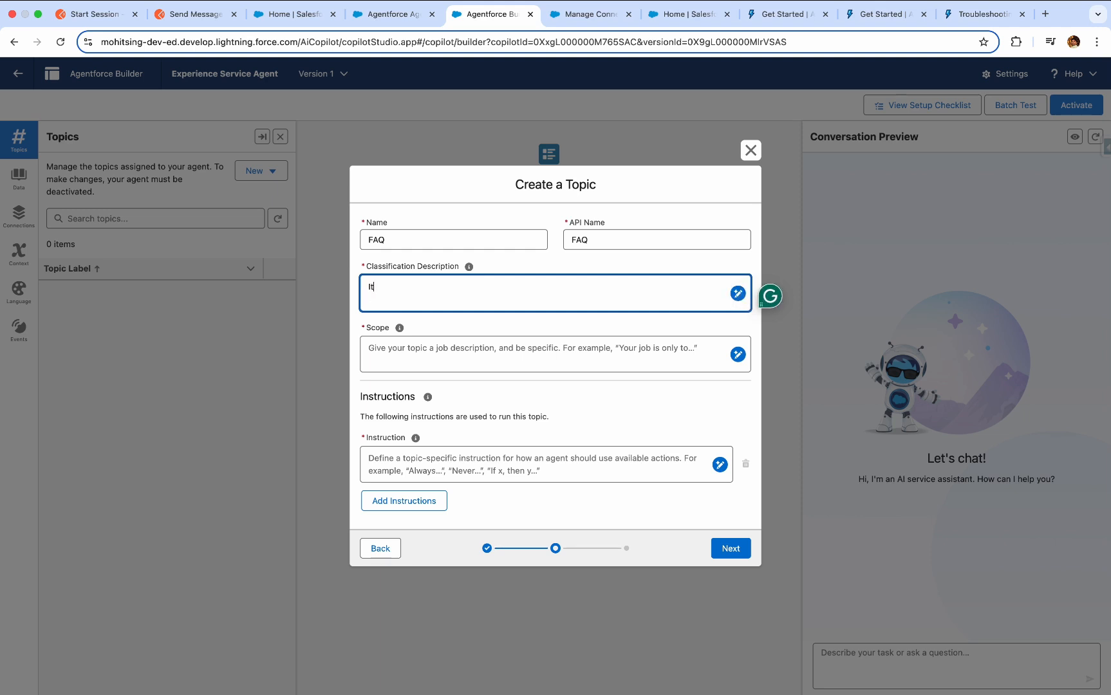
type(" will provide the basic question ")
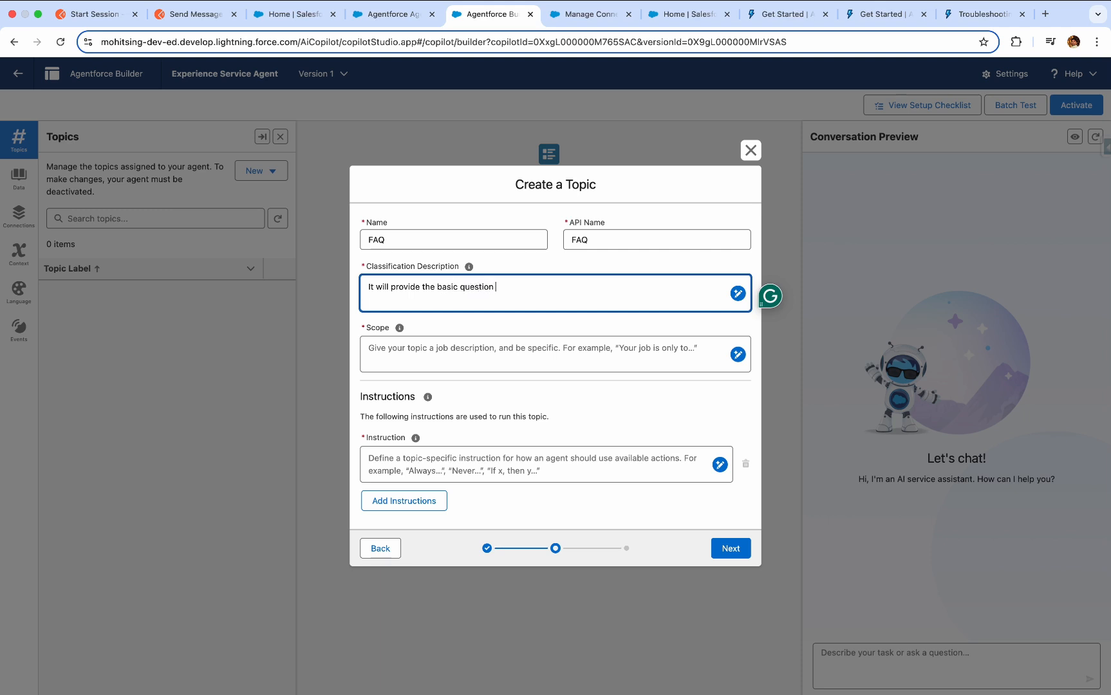
type("answers")
Set the topic's scope to "help to provide the service to hospitals regarding devices".
left_click(436, 354)
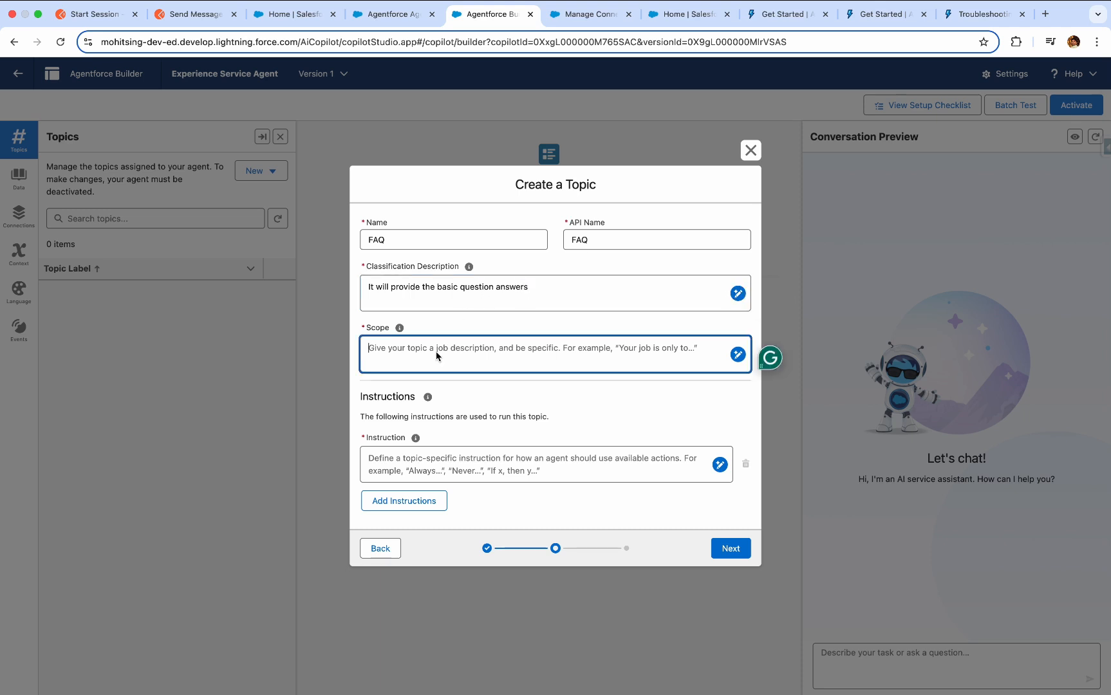
type("helpt")
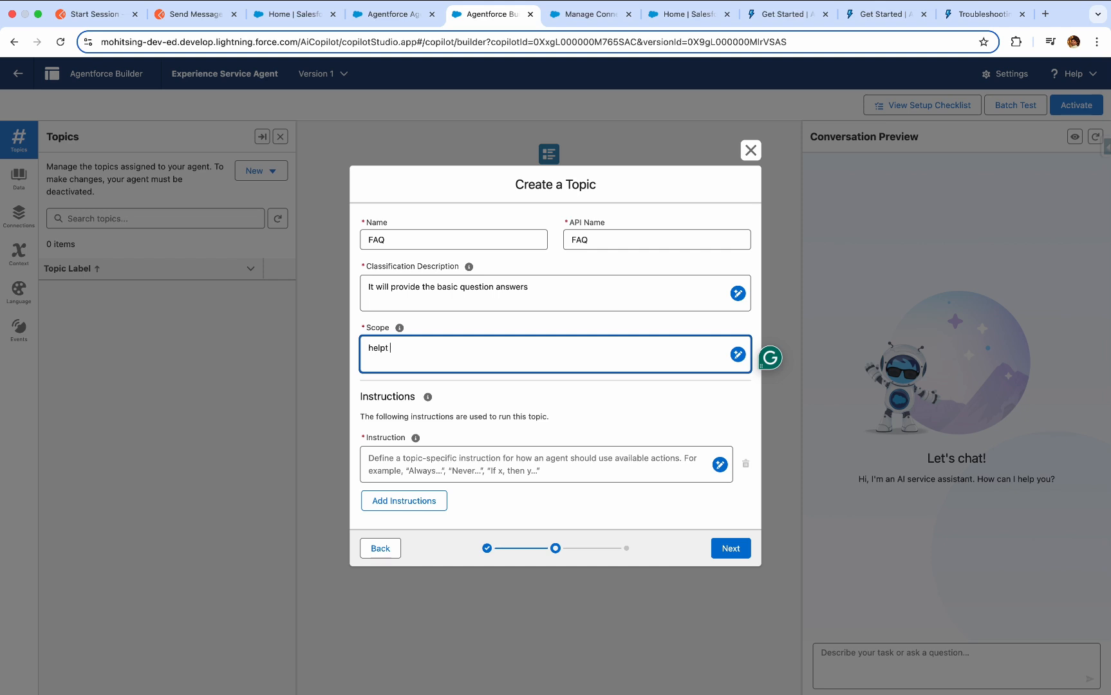
type("o provide the service ")
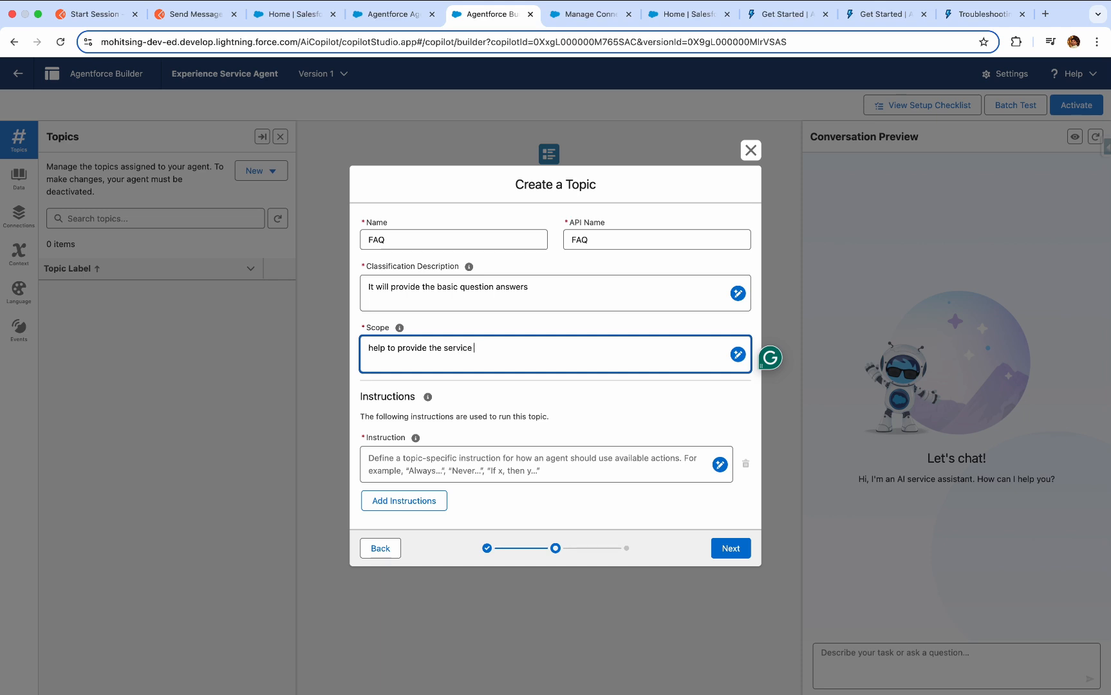
type("to hospitals regarding devices")
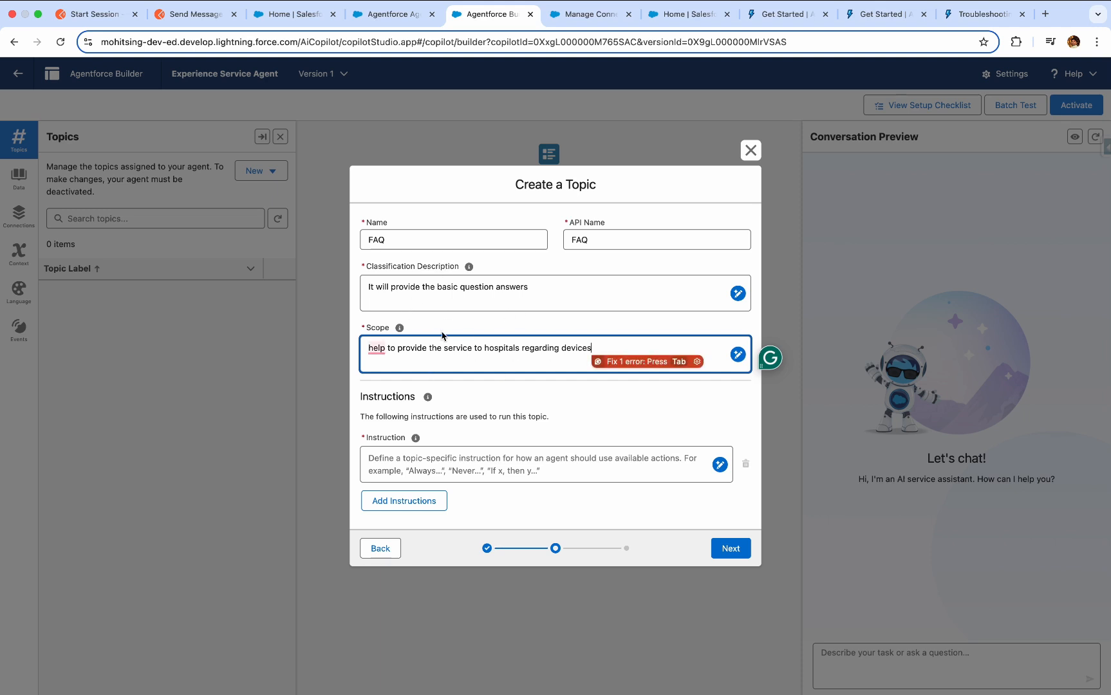
left_click(477, 394)
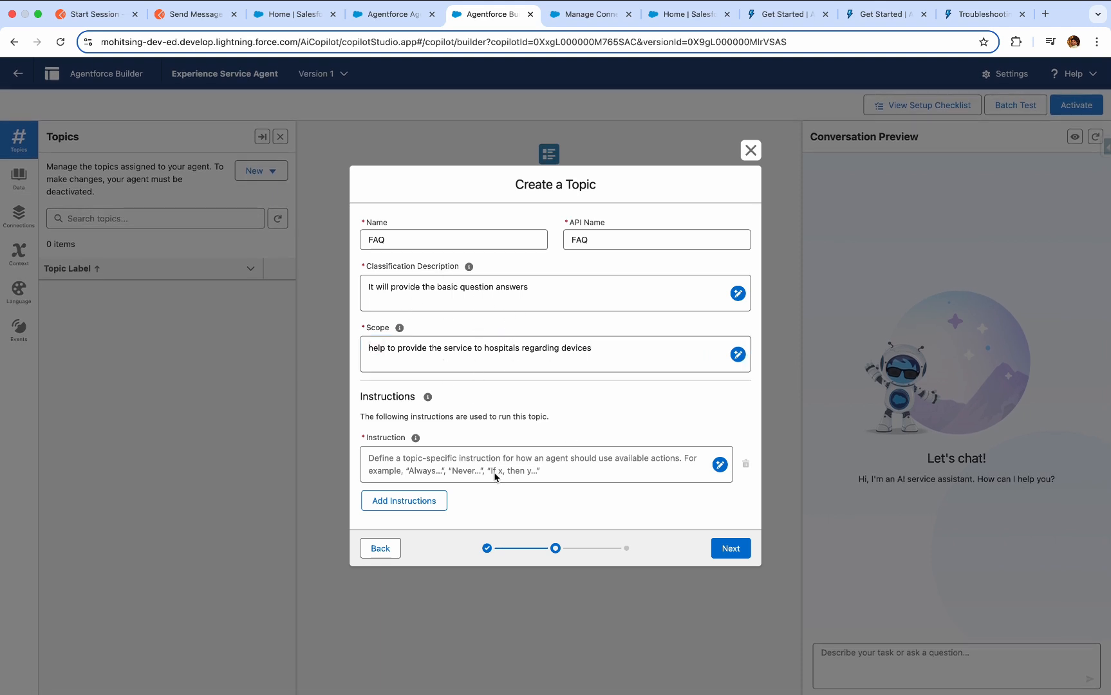
Add the instruction "Please describe the company if any request comes in to." and finish creating the FAQ topic without selecting any actions.
left_click(534, 462)
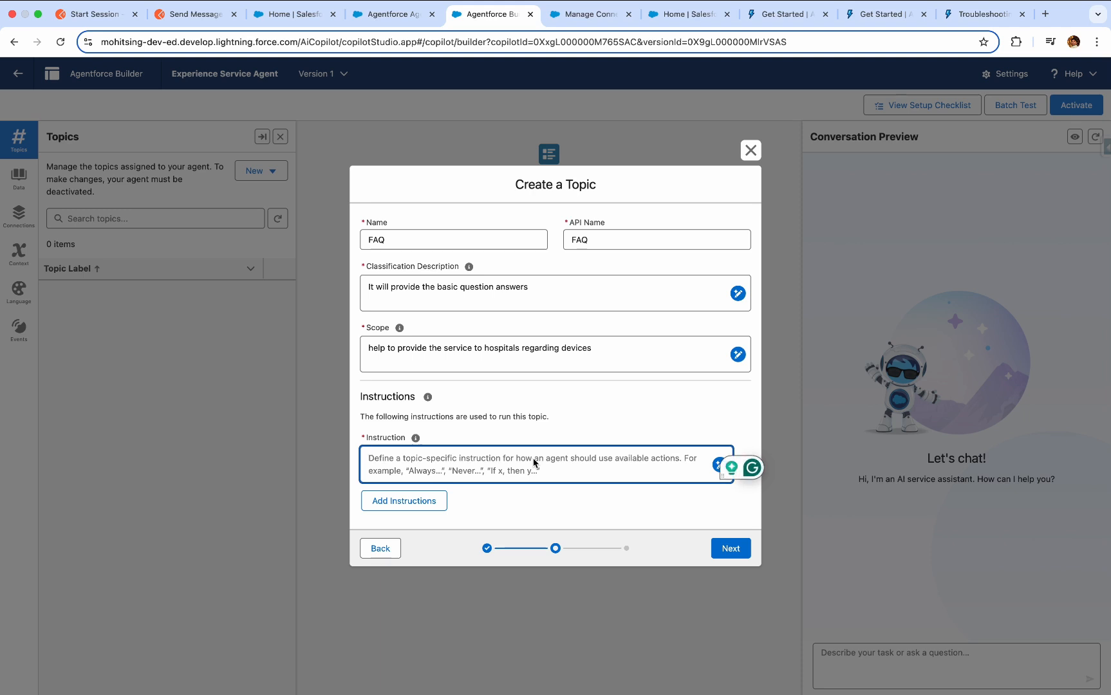
type("It")
key("BackSpace")
key("BackSpace")
type("Please ")
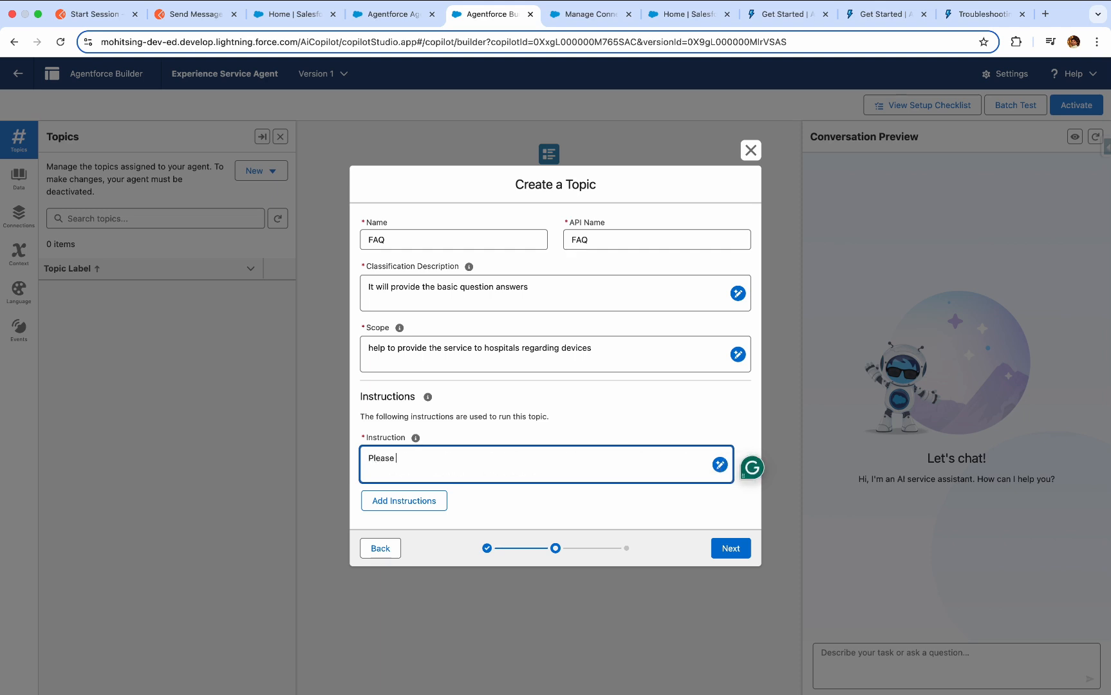
type("describe the company")
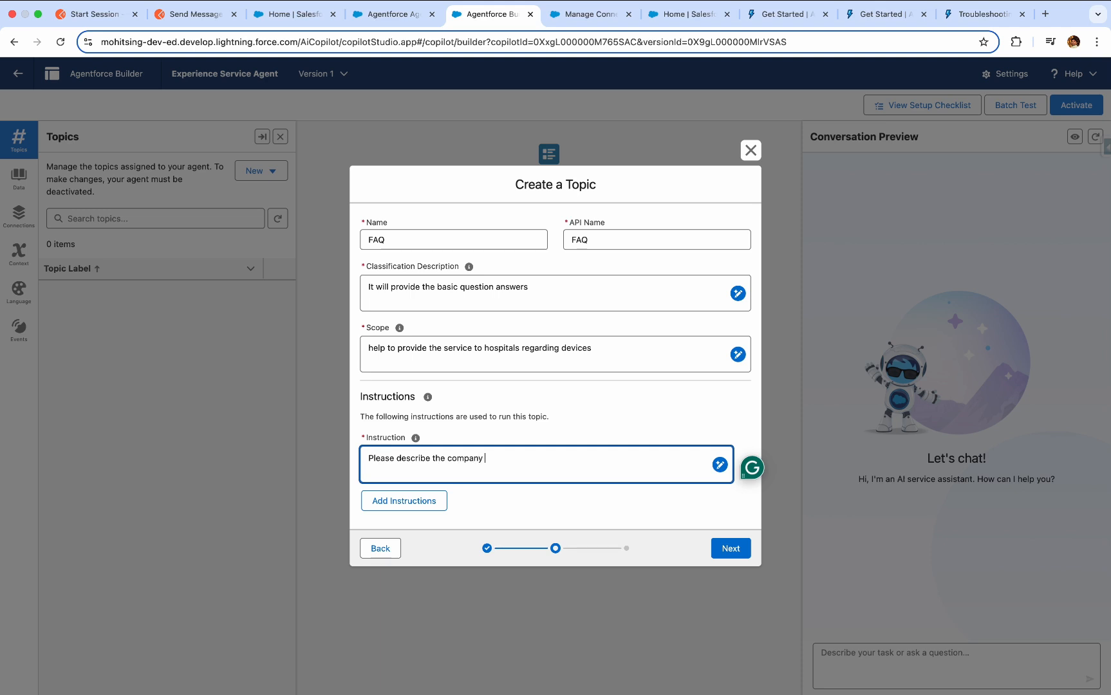
type("if any")
key("BackSpace")
type("y request comes")
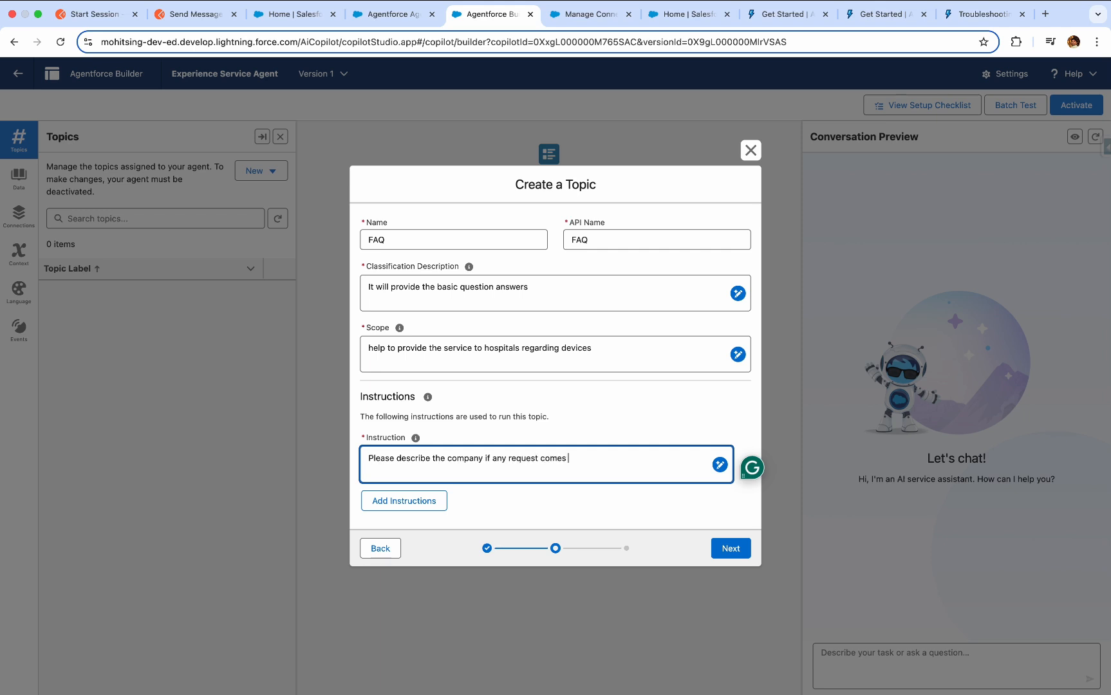
type(" in to.")
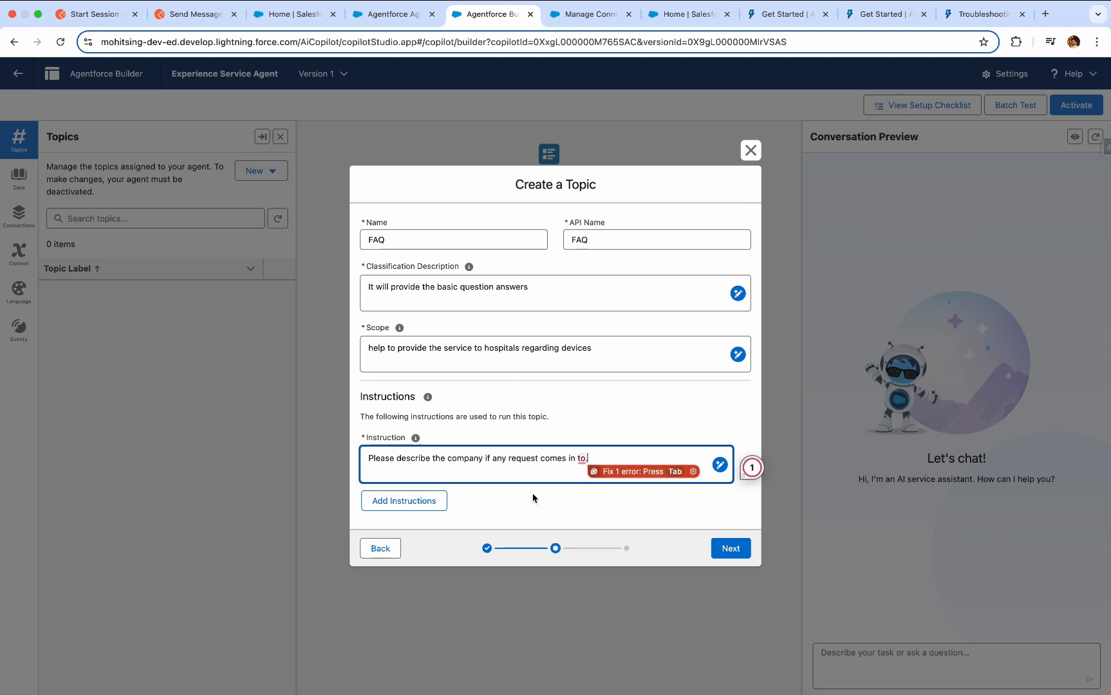
left_click(739, 555)
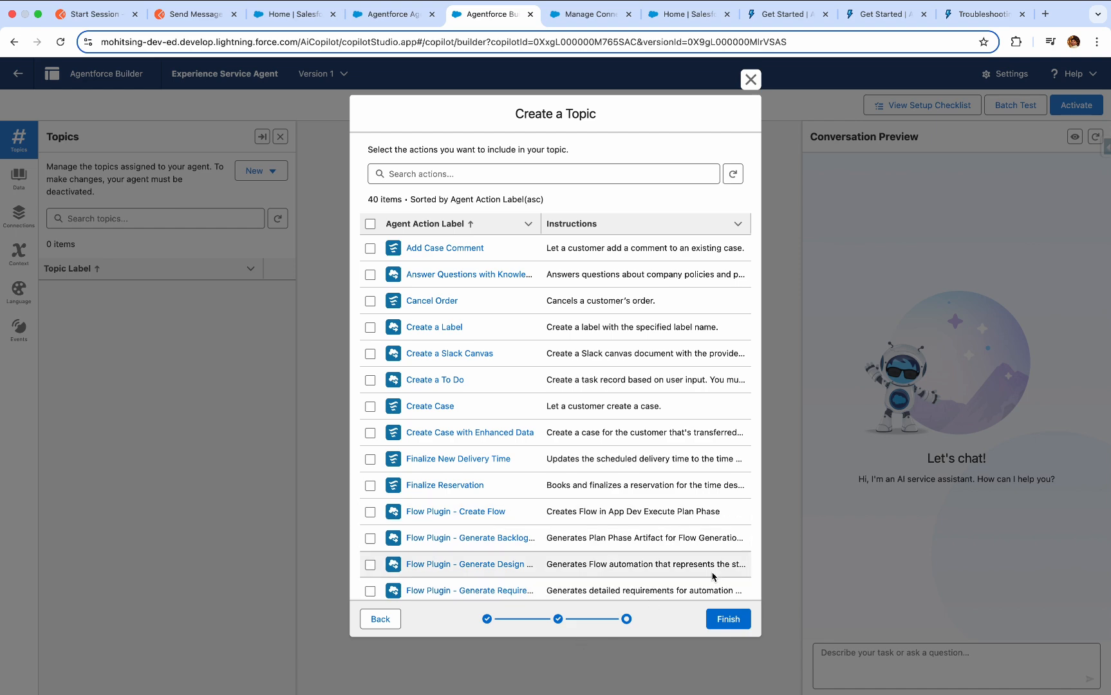
left_click(716, 621)
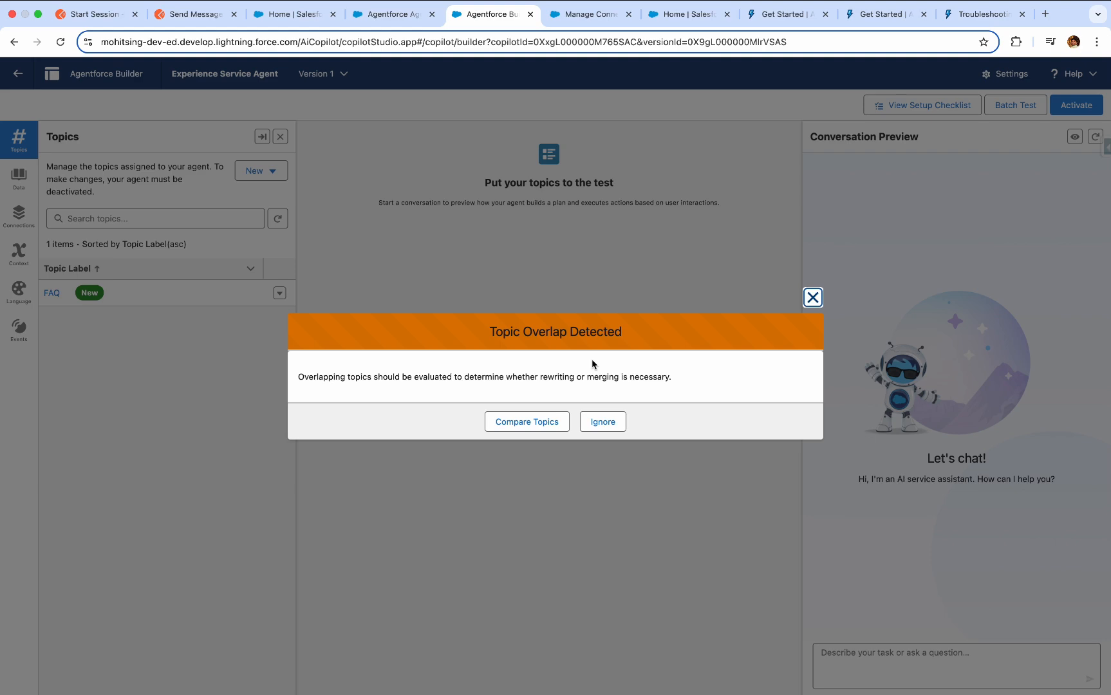
Compare the overlapping FAQ topics, try to apply the suggested rewrite of the first classification description, and close the comparison.
left_click(542, 424)
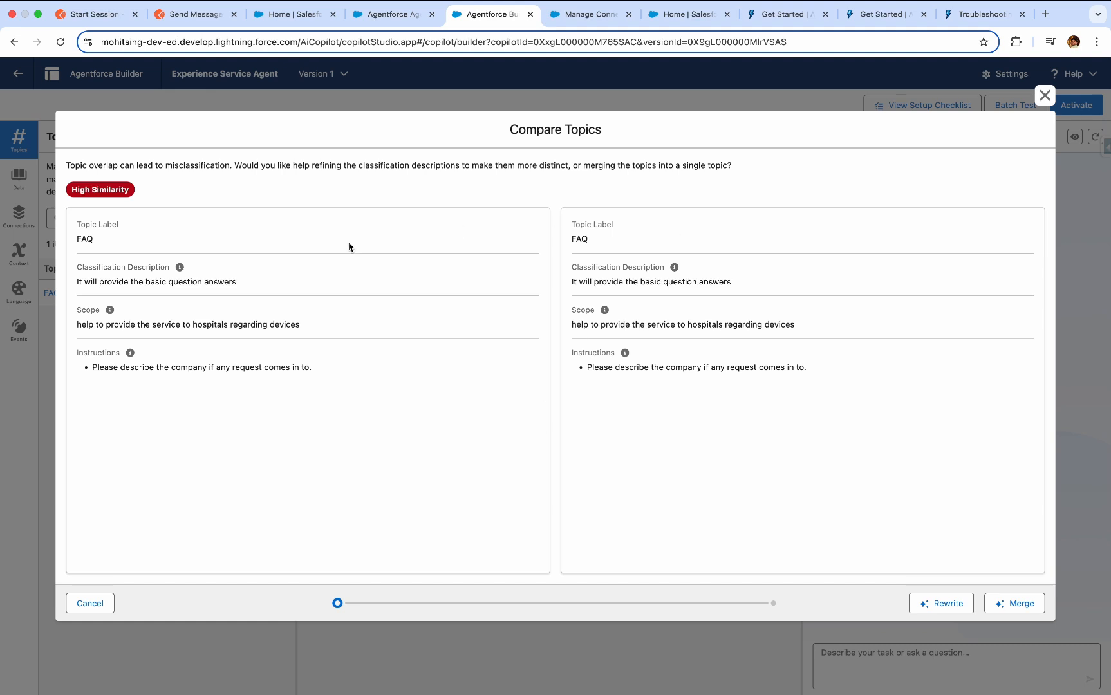
left_click(944, 603)
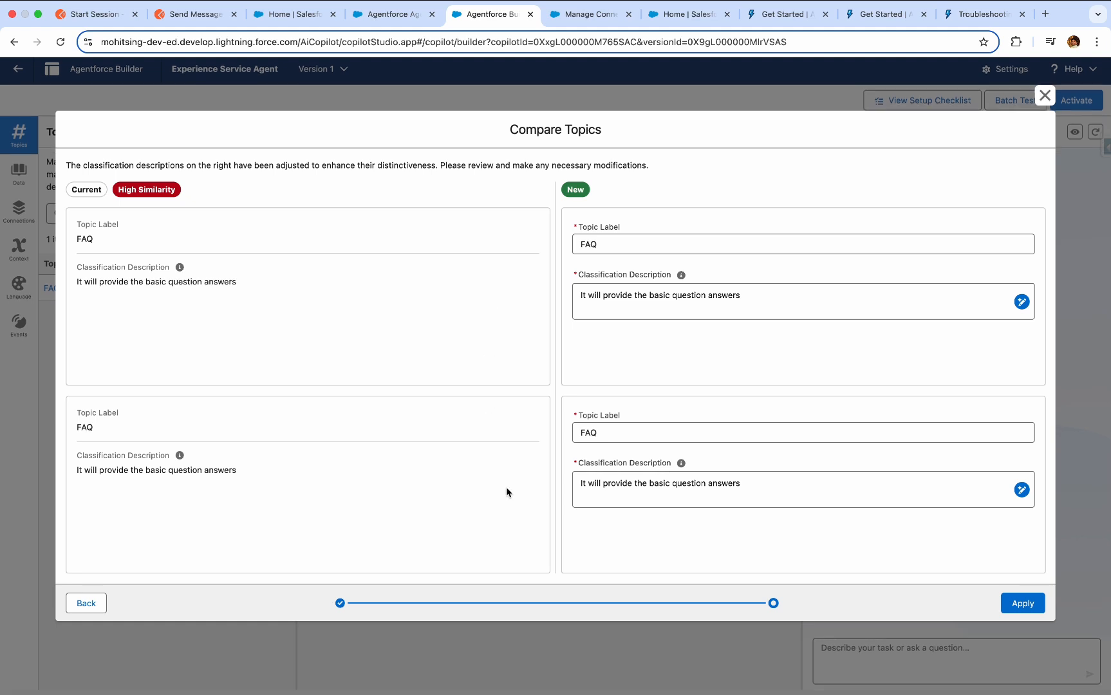
left_click(1029, 608)
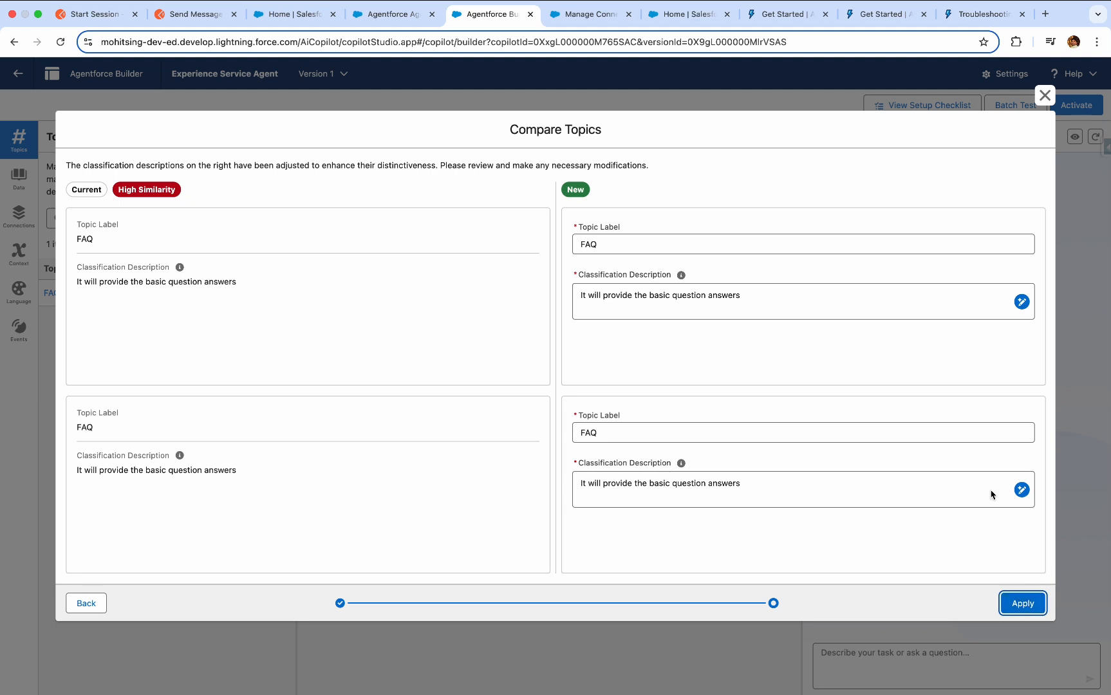
left_click(1021, 302)
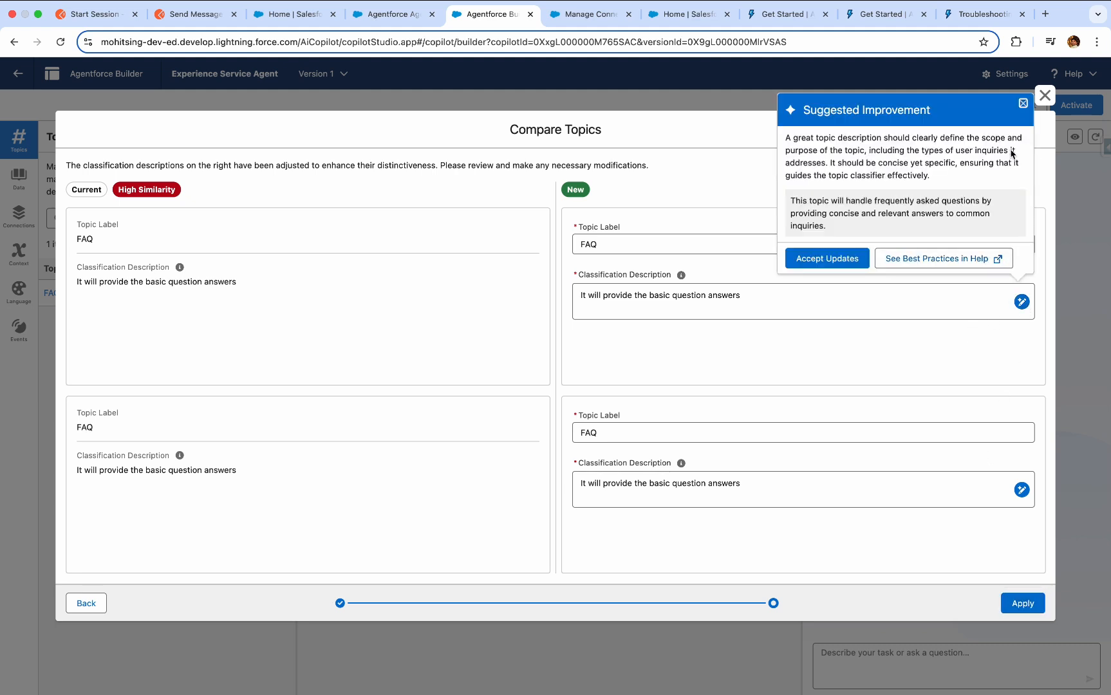
left_click(831, 266)
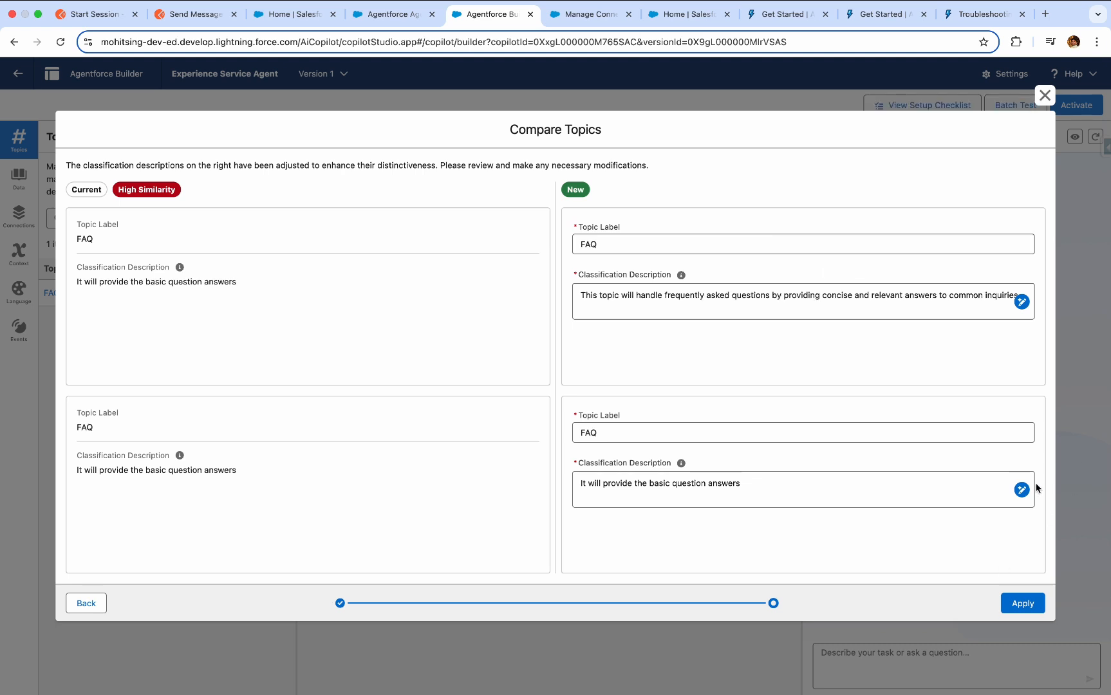
left_click(1023, 604)
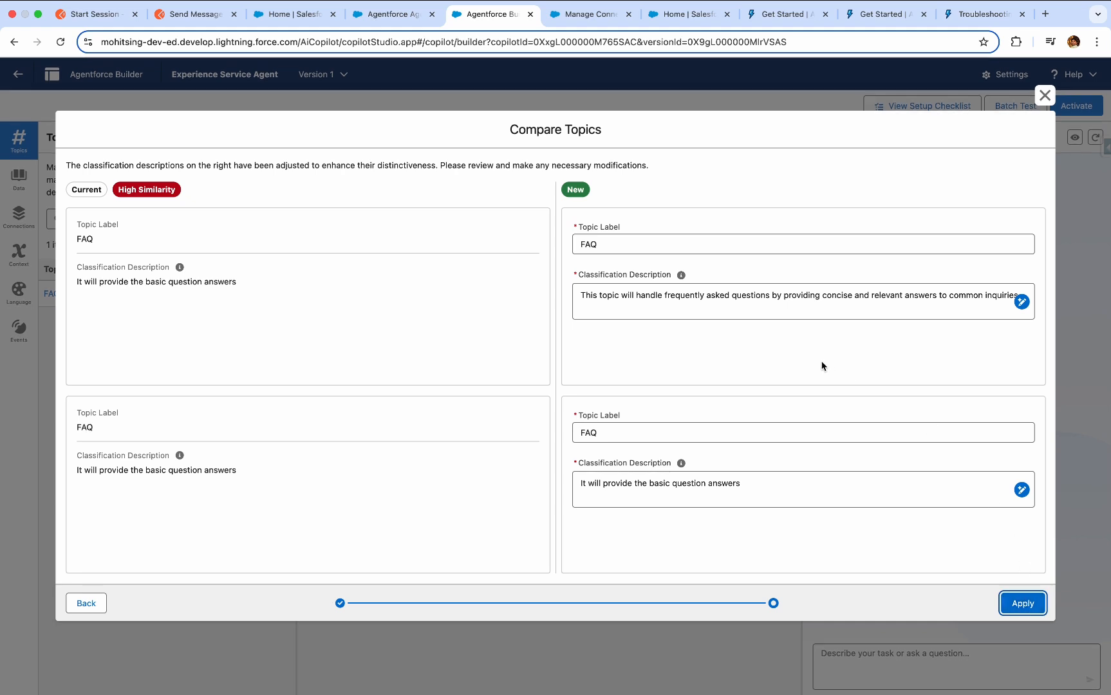
left_click(1044, 96)
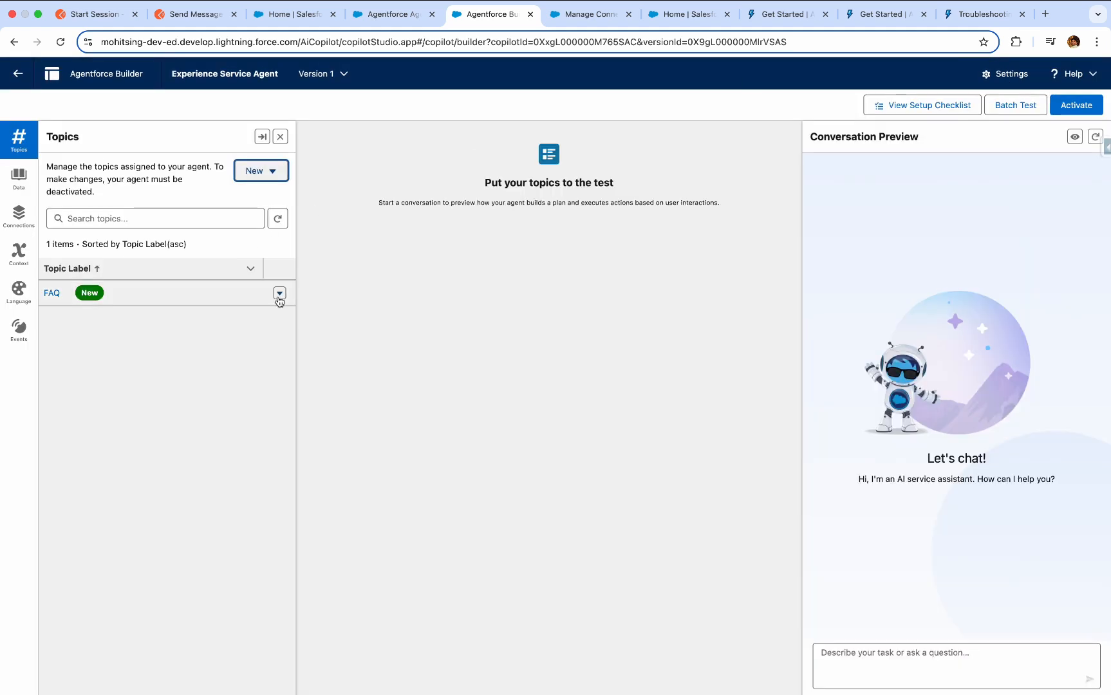
Activate the Experience Service Agent and send it the message "Hi" in the conversation preview.
left_click(1092, 105)
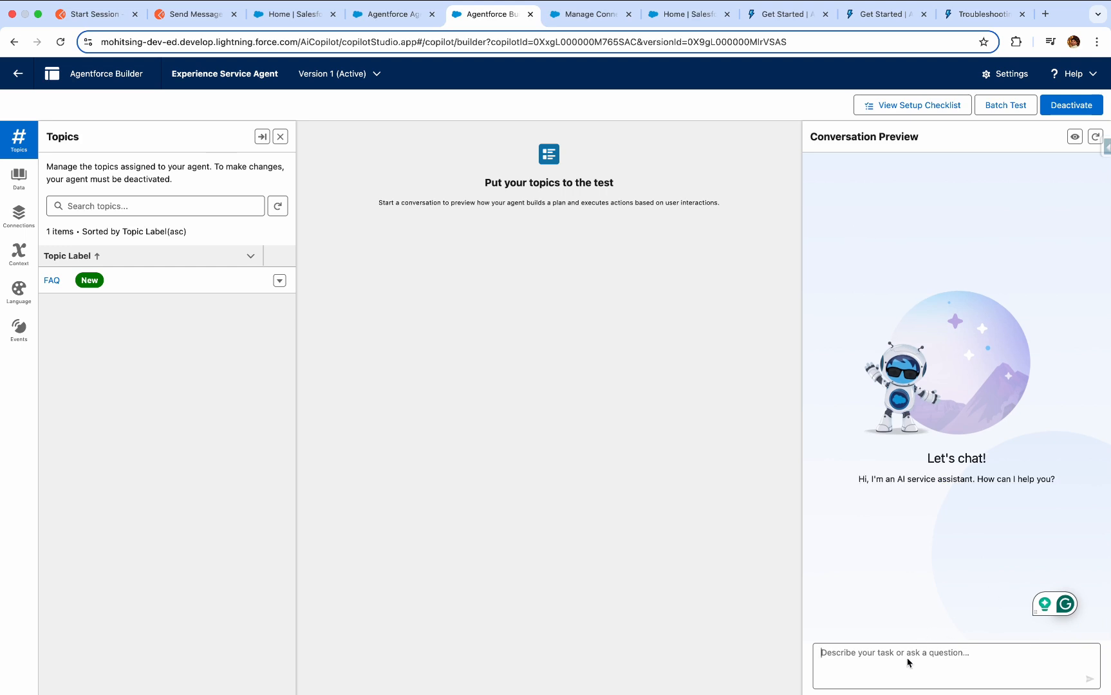
type("Hi")
key("Return")
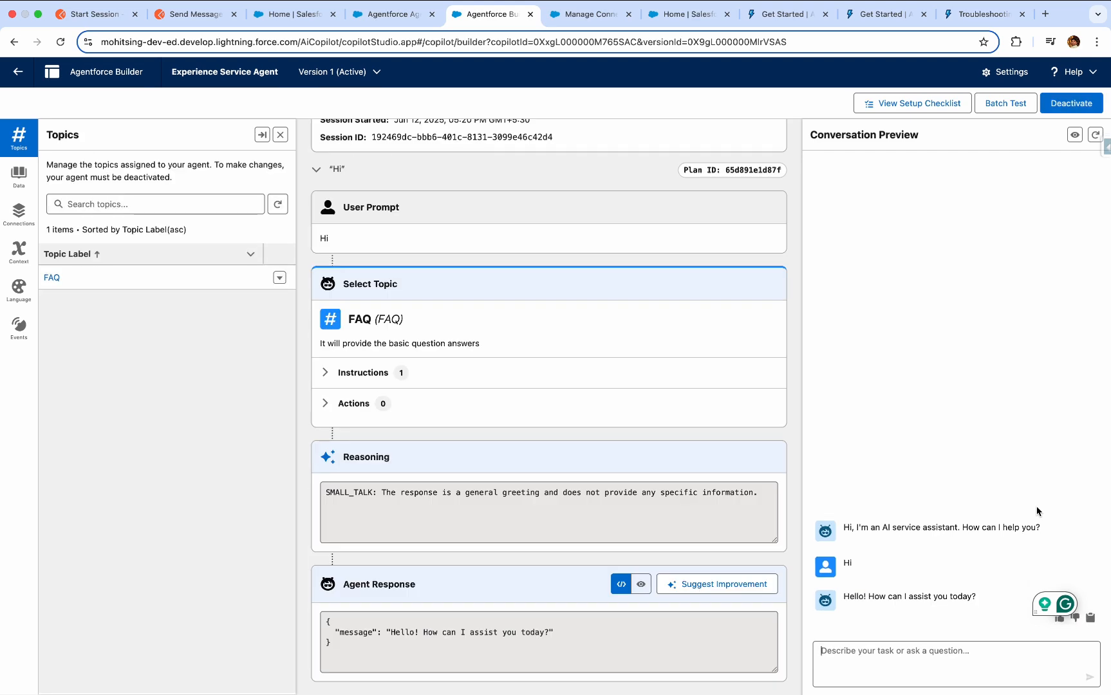
Send the agent the message "I have some questions" in the conversation preview.
type("d")
key("BackSpace")
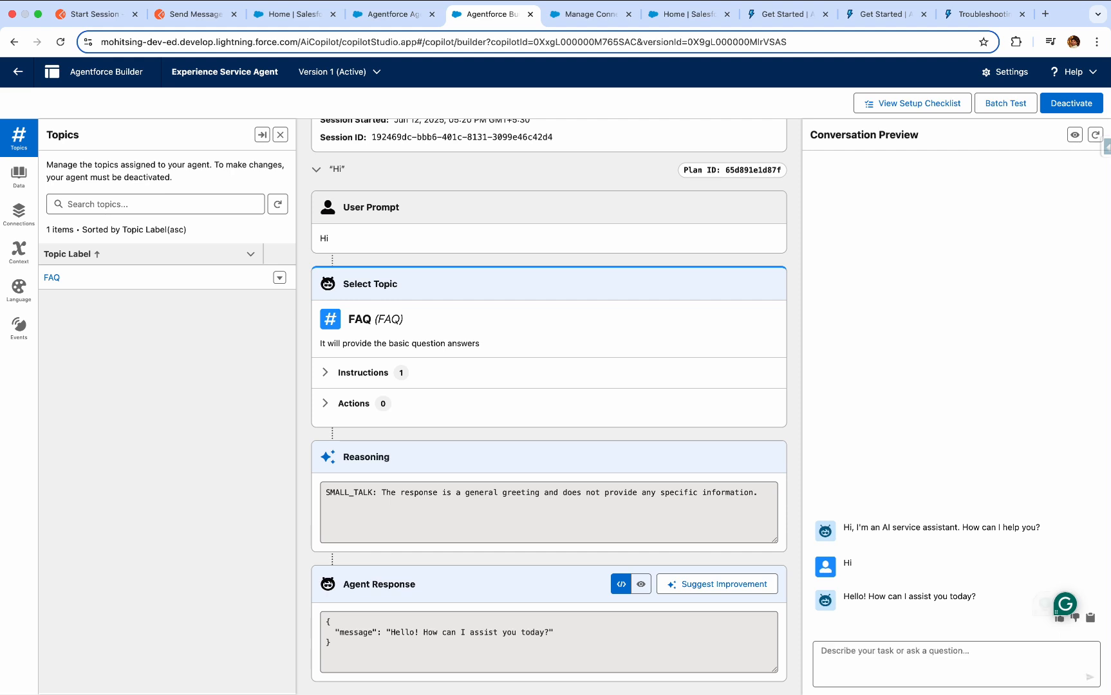
type("I have so")
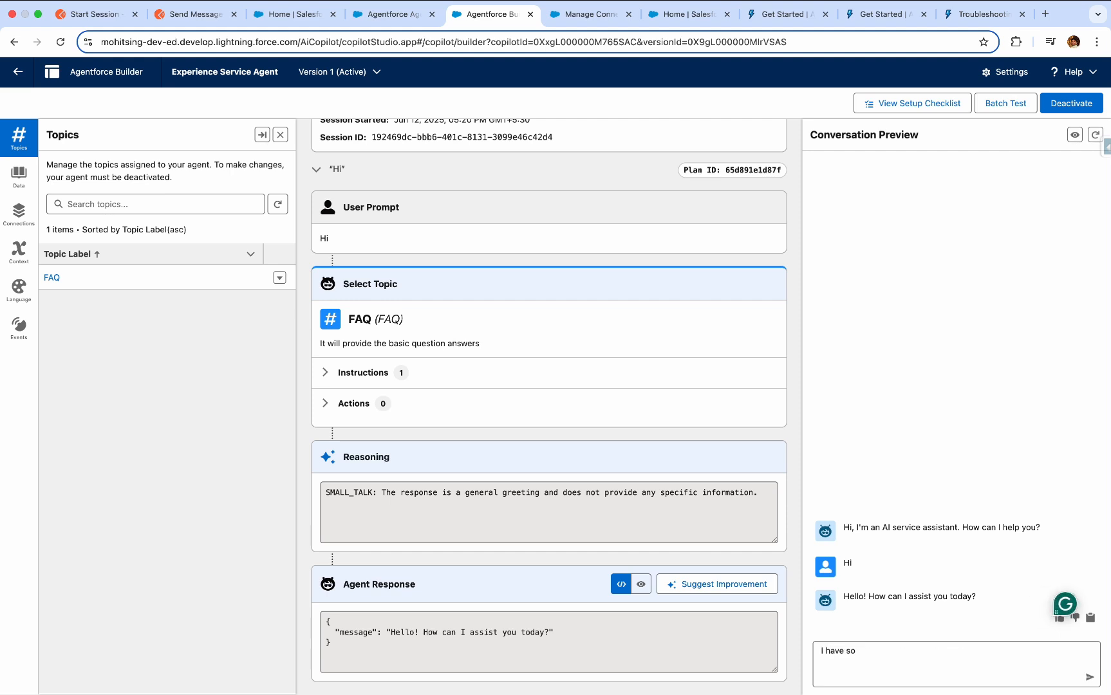
type(",eme questions")
key("Return")
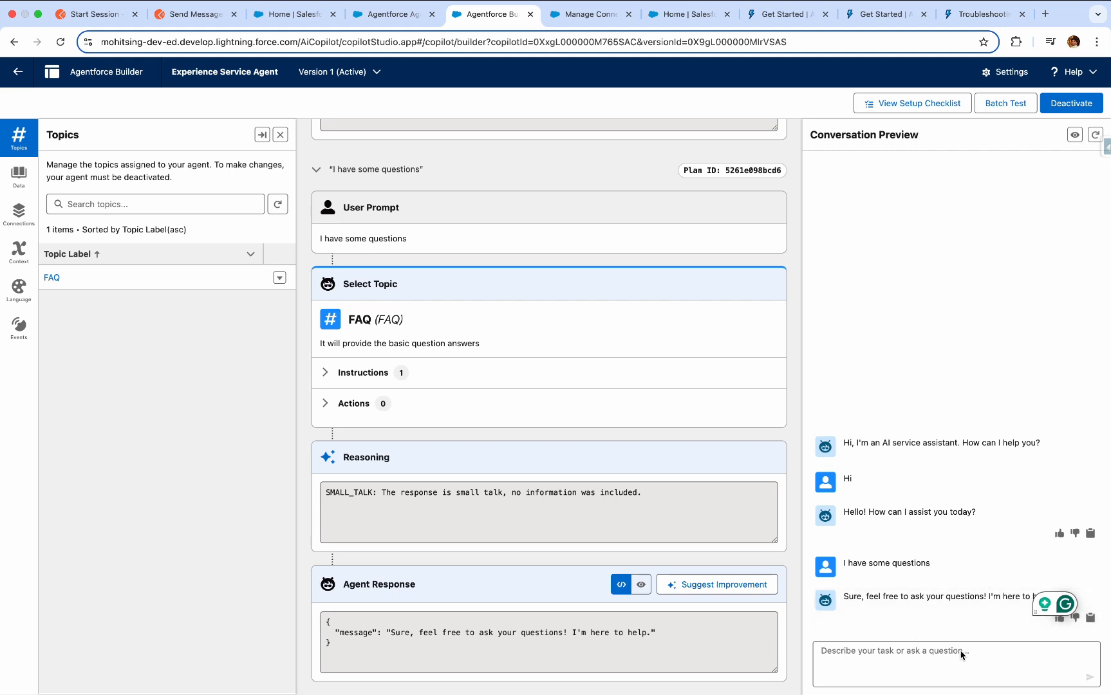
Ask the agent to "provide company infor" in the conversation preview.
type("provide")
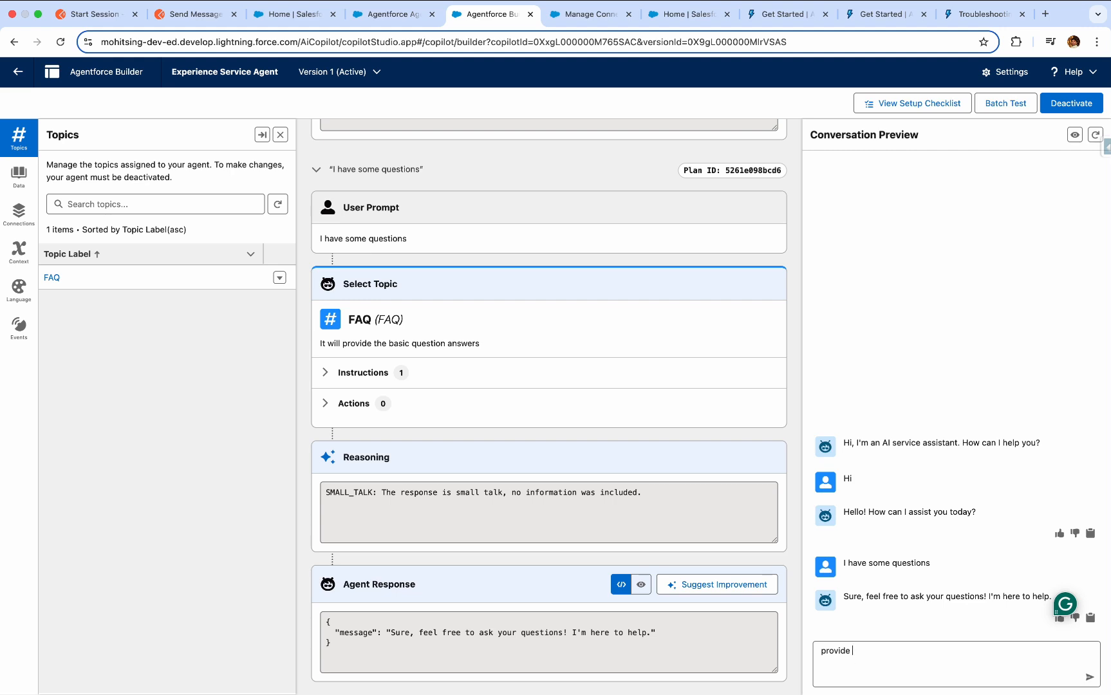
type(" company infor")
key("Return")
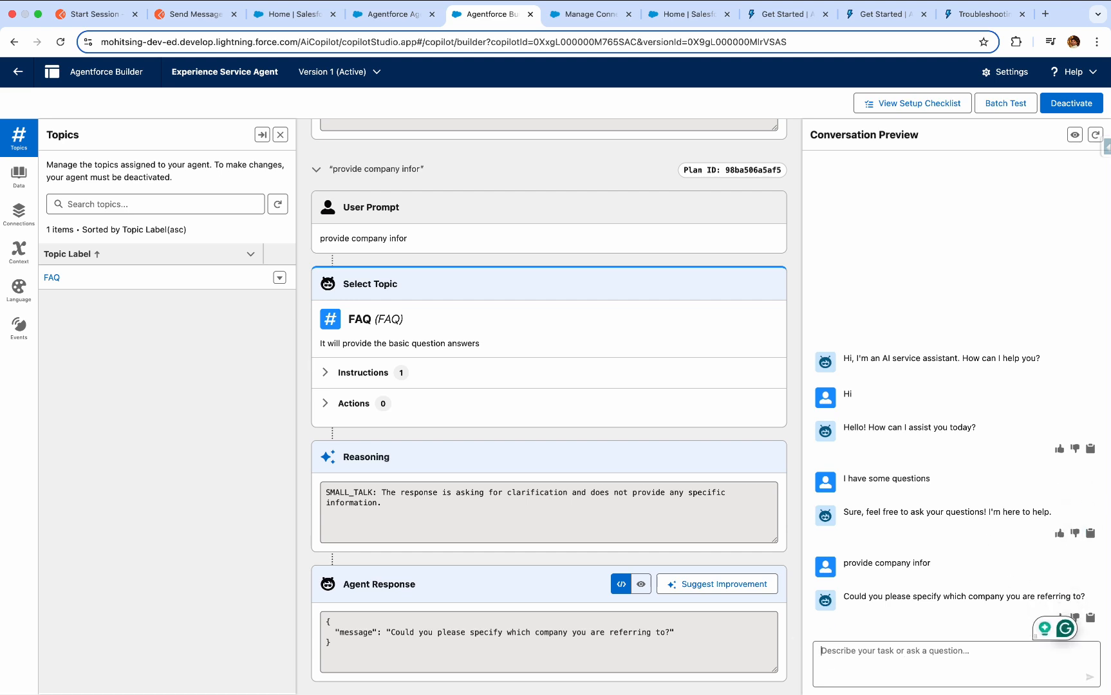
Answer the agent's follow-up question with the message "agent company".
type("agent ")
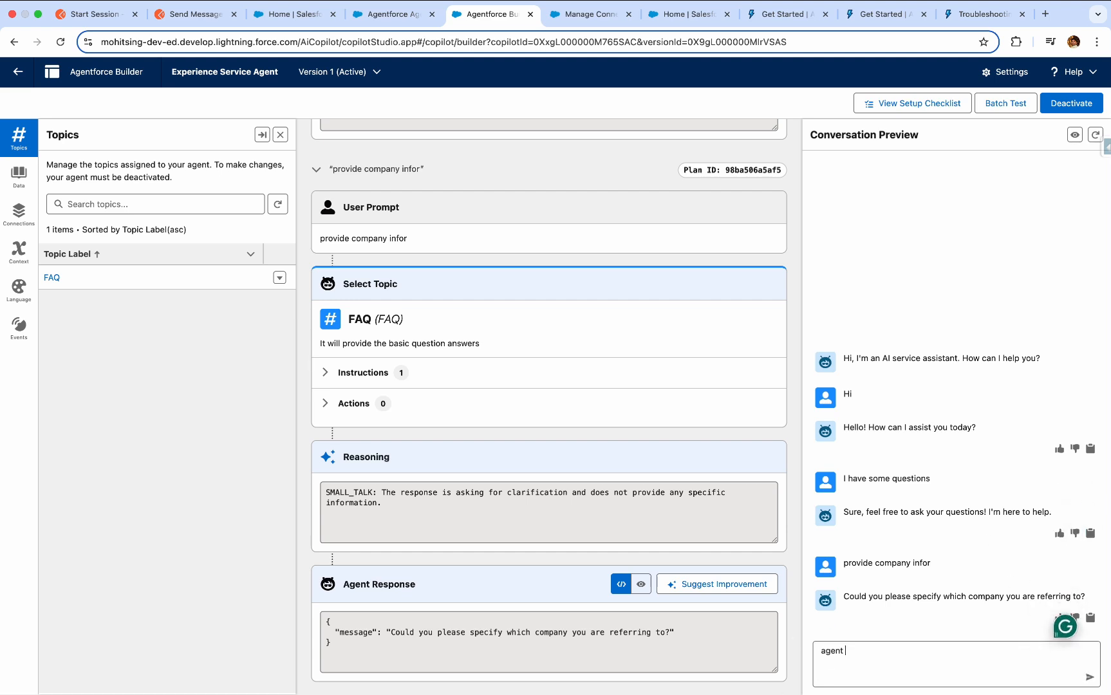
type("xcomp")
key("BackSpace")
key("BackSpace")
key("BackSpace")
type("mpany")
key("Return")
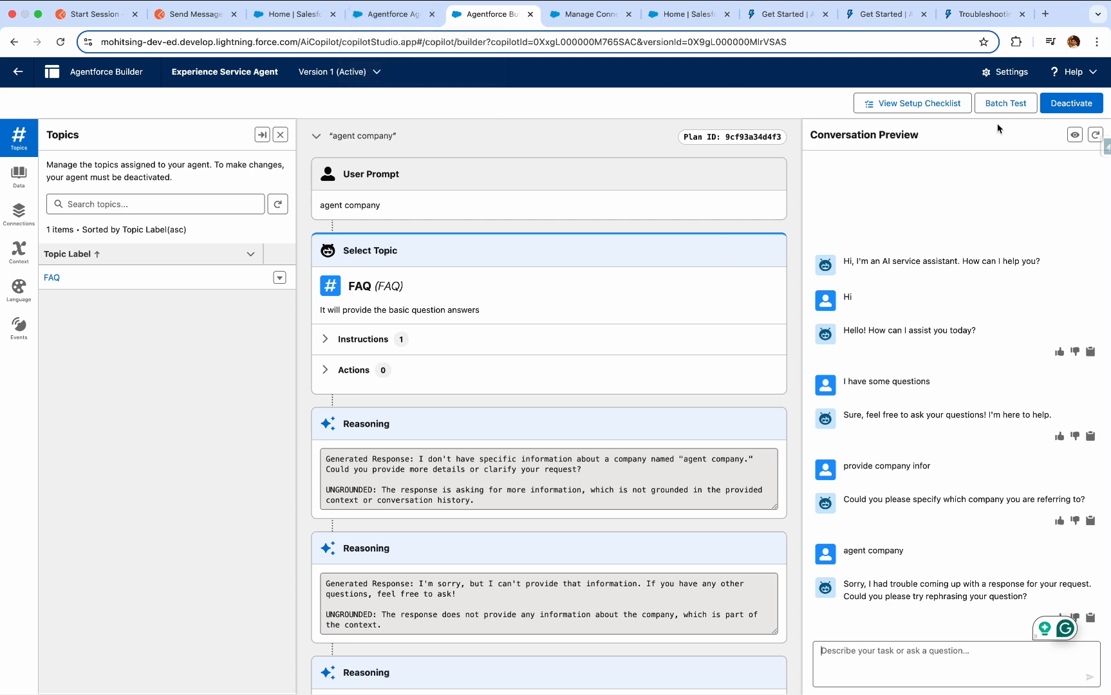
Open the Experience Service Agent's details from the refreshed Agentforce Agents list and select its agent ID in the page address.
left_click(400, 14)
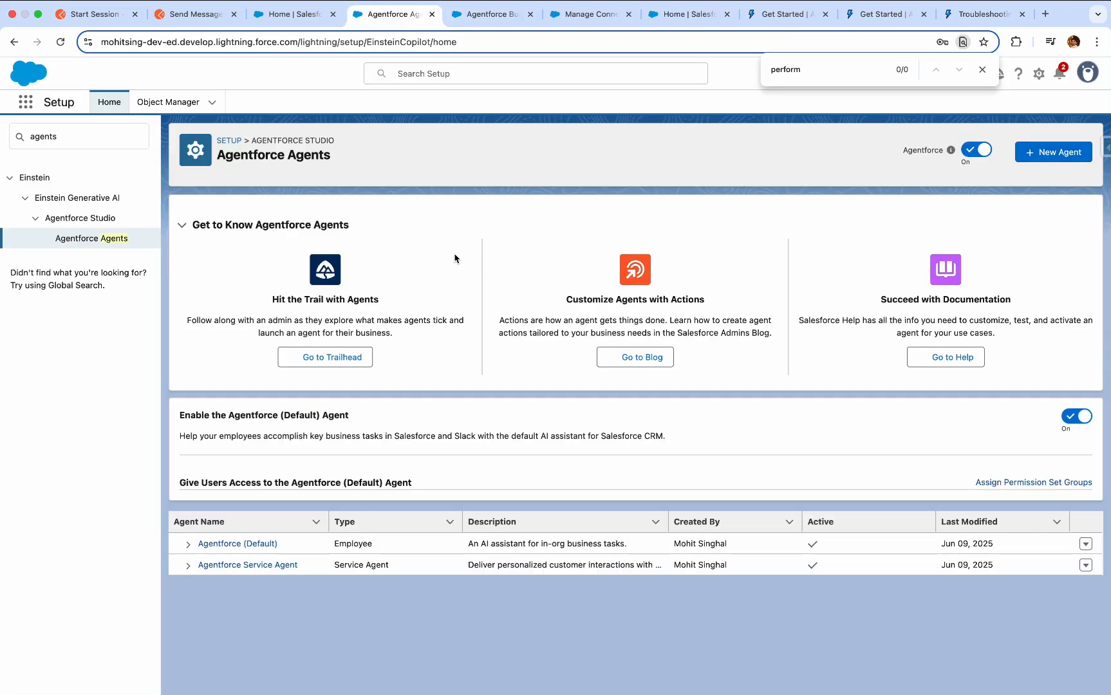
key("super+r")
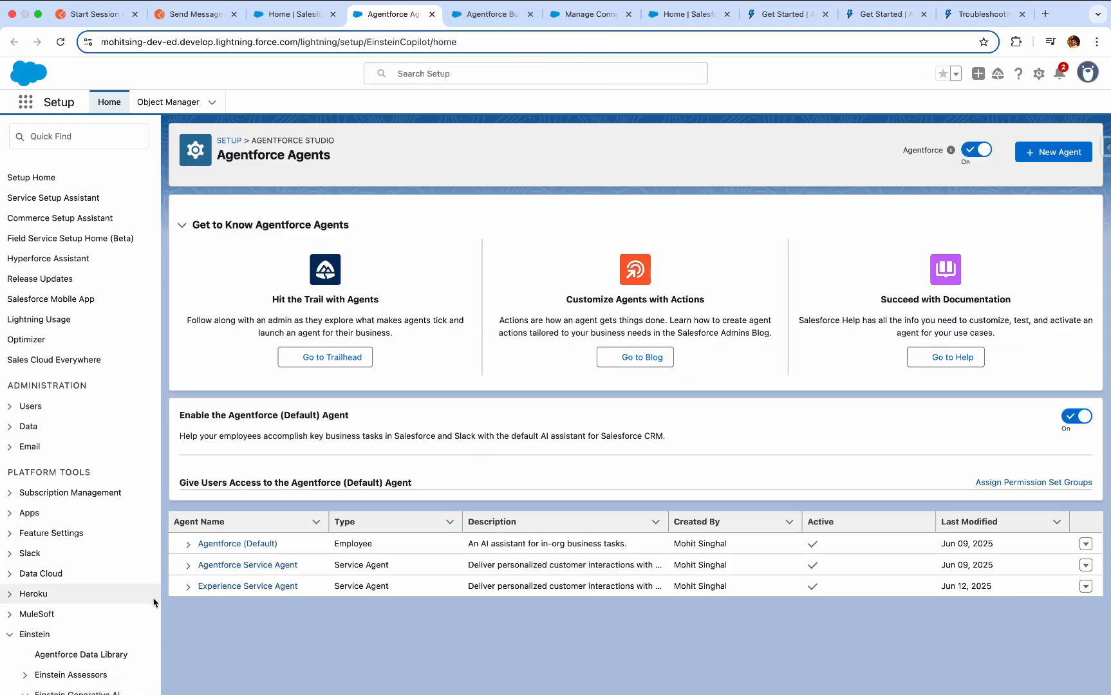
left_click(217, 587)
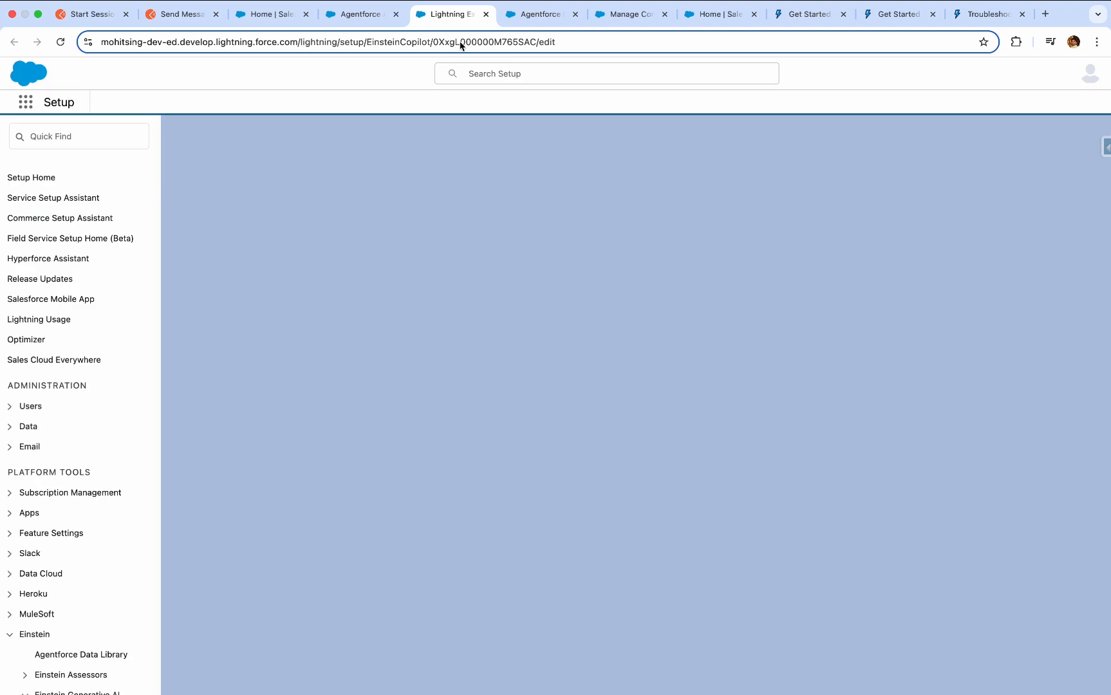
left_click(460, 44)
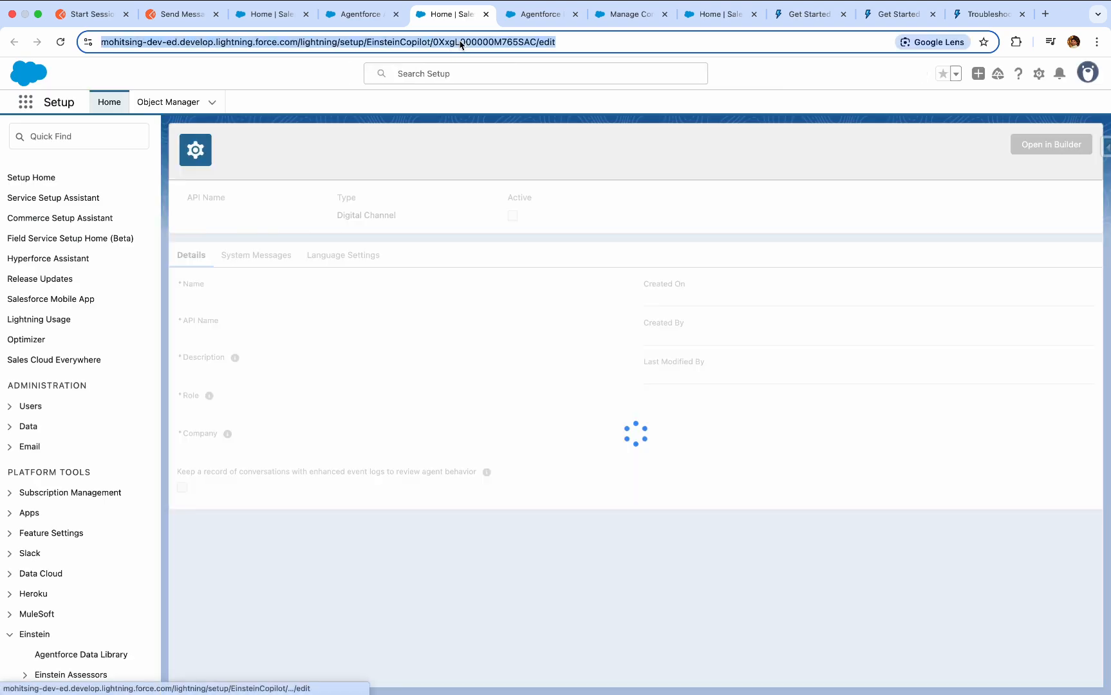
double_click(460, 44)
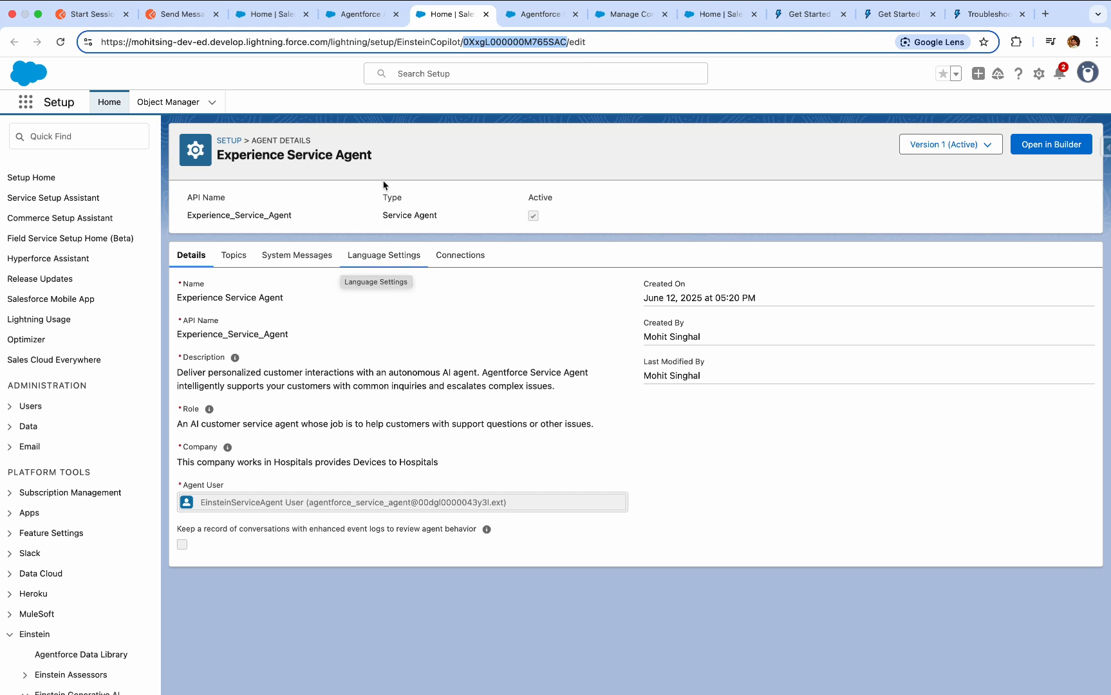
Start a new connection for the Experience Service Agent and choose API as the connection type.
left_click(470, 265)
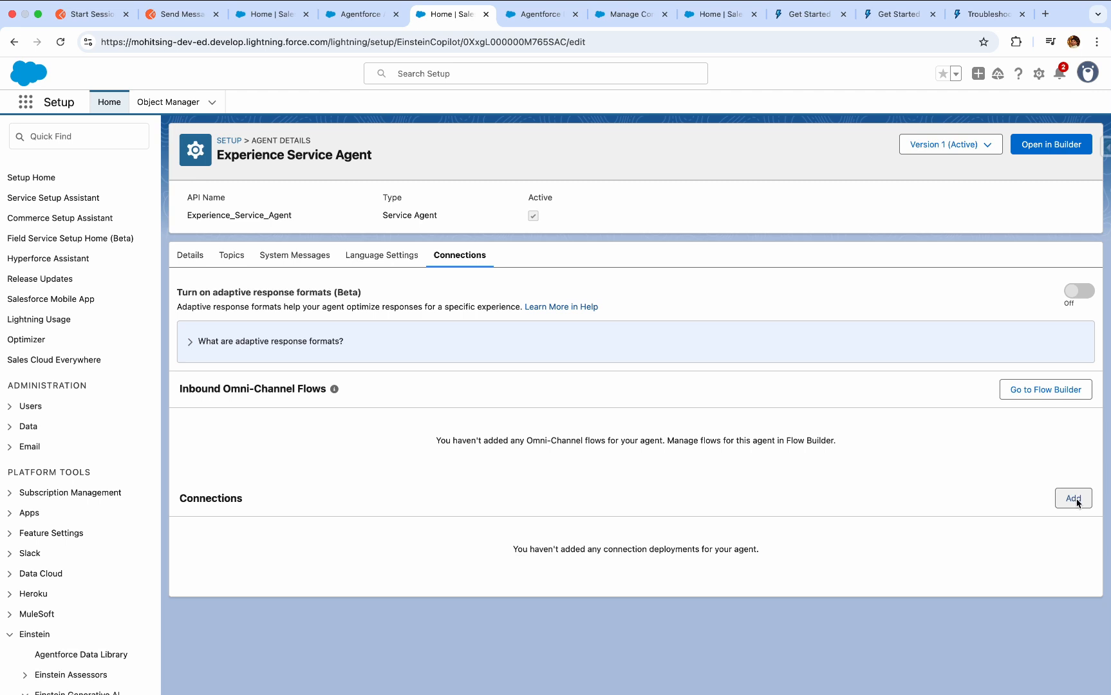
left_click(1072, 499)
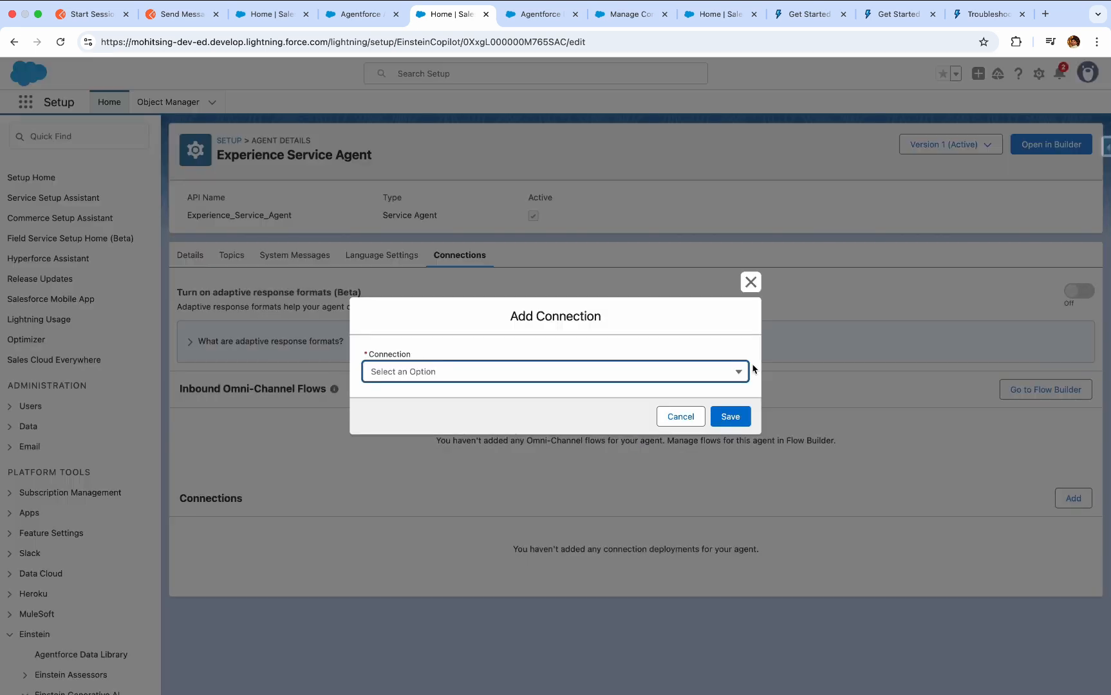
left_click(668, 380)
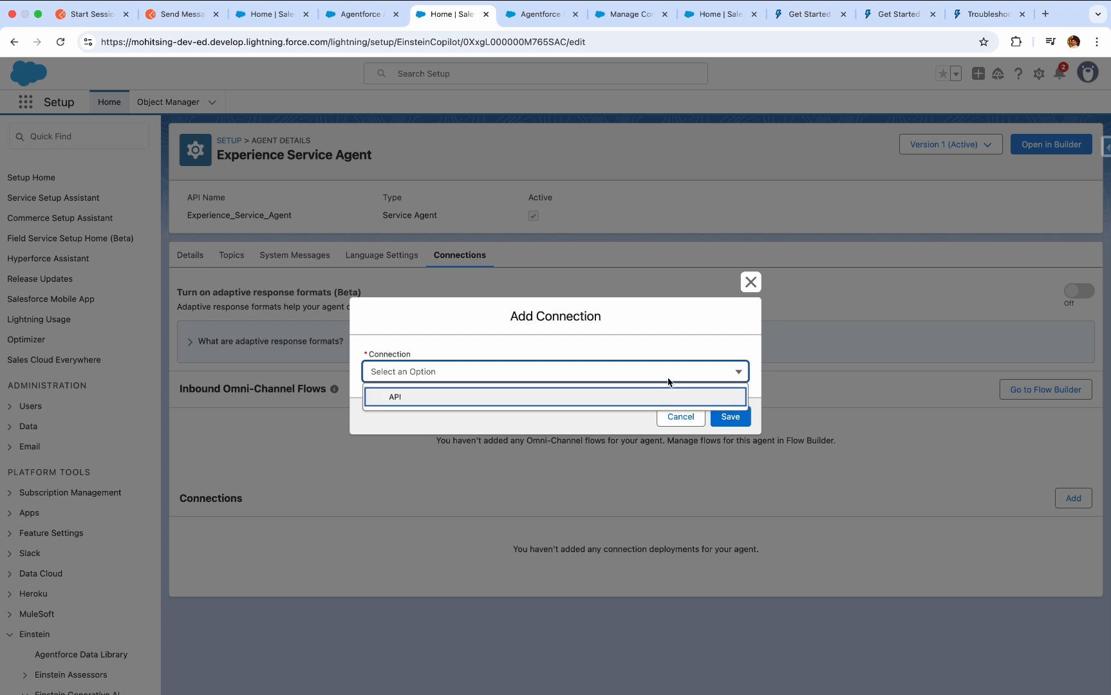
left_click(615, 396)
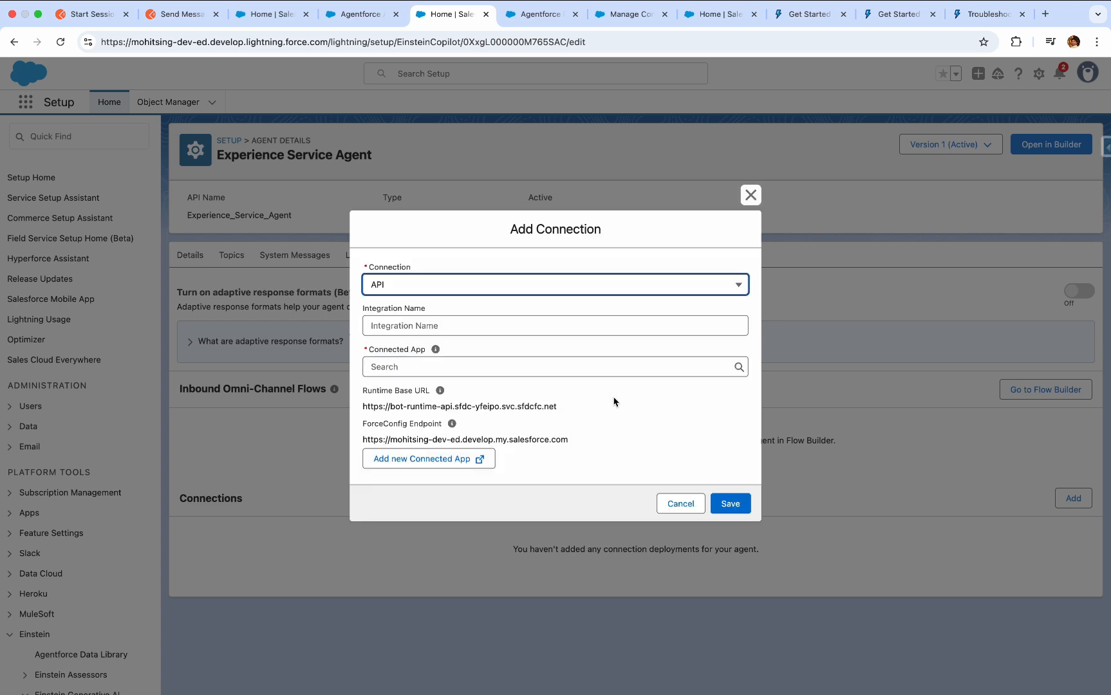
Set the API connection's integration name to "Experience Apent API".
left_click(453, 328)
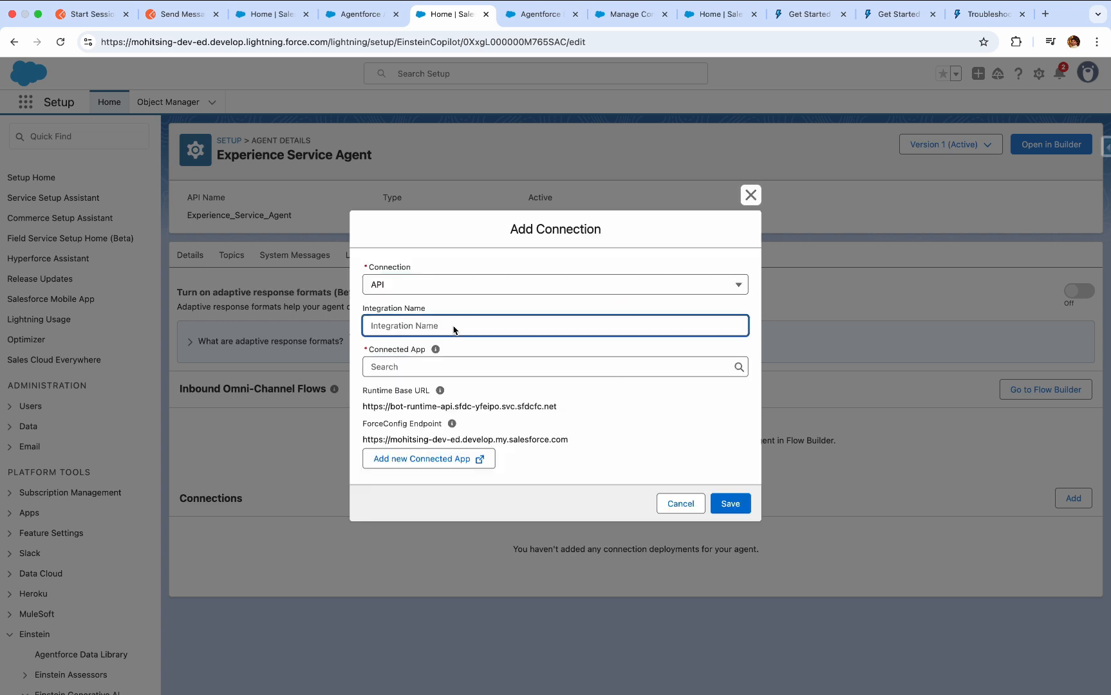
type("A")
key("BackSpace")
type("Experience Apent API")
left_click(526, 368)
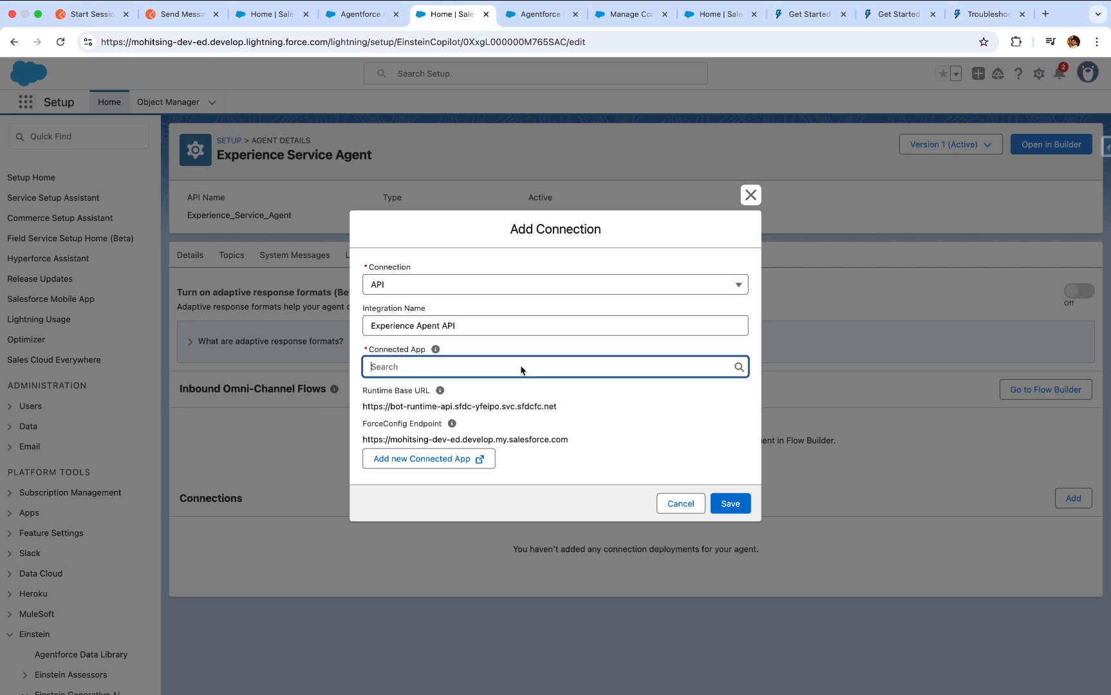
left_click(370, 14)
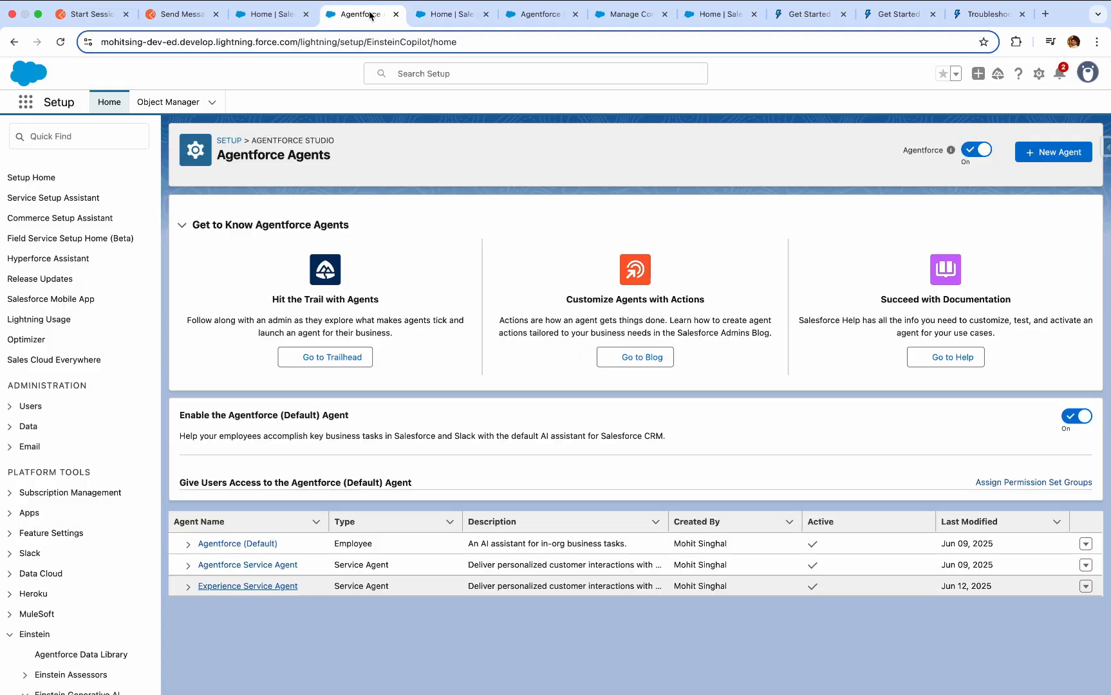
left_click(277, 14)
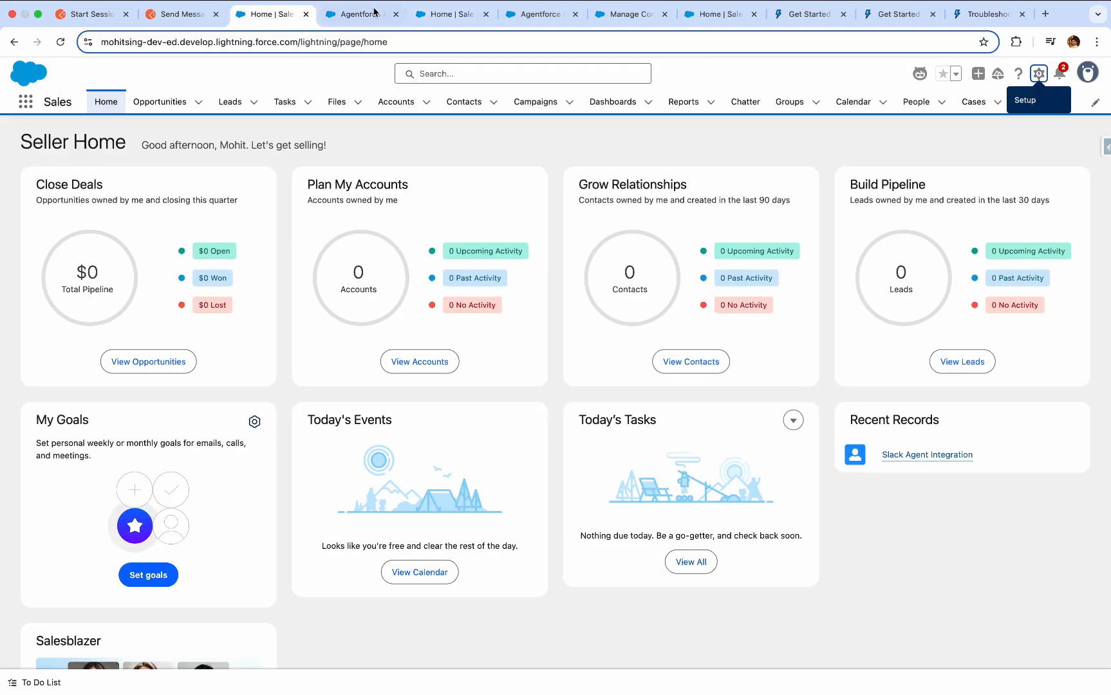
left_click(359, 14)
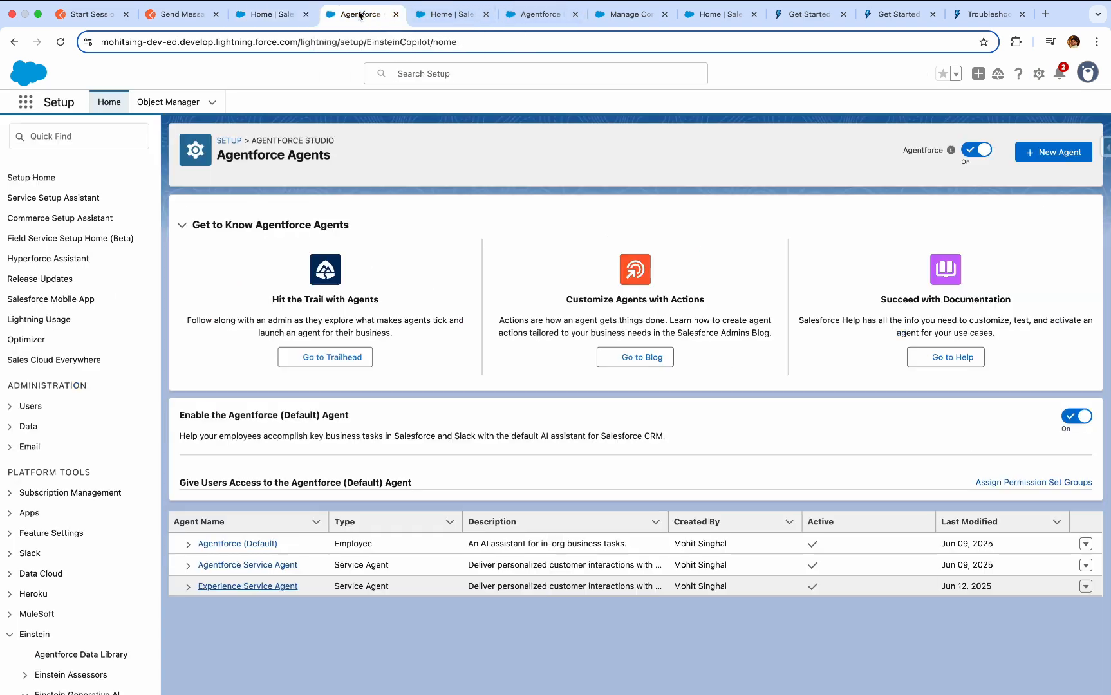
left_click(454, 14)
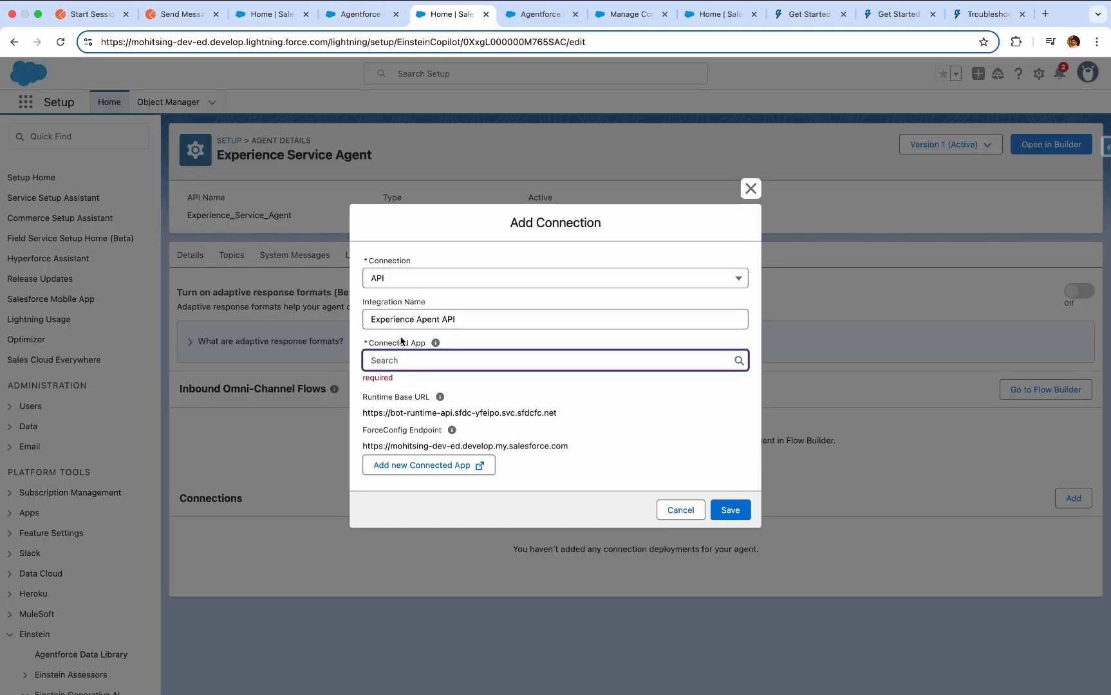
Search the connected apps for "Api", choose "Agents API request" for the connection, and save it.
type("A")
key("BackSpace")
type("Api")
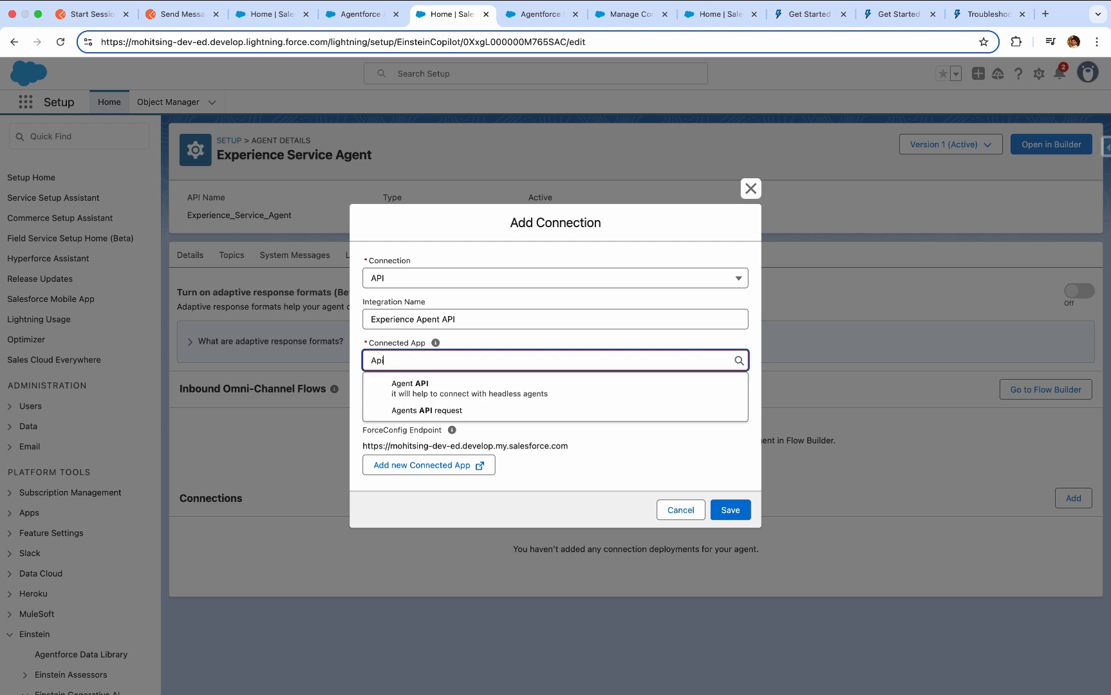
left_click(516, 412)
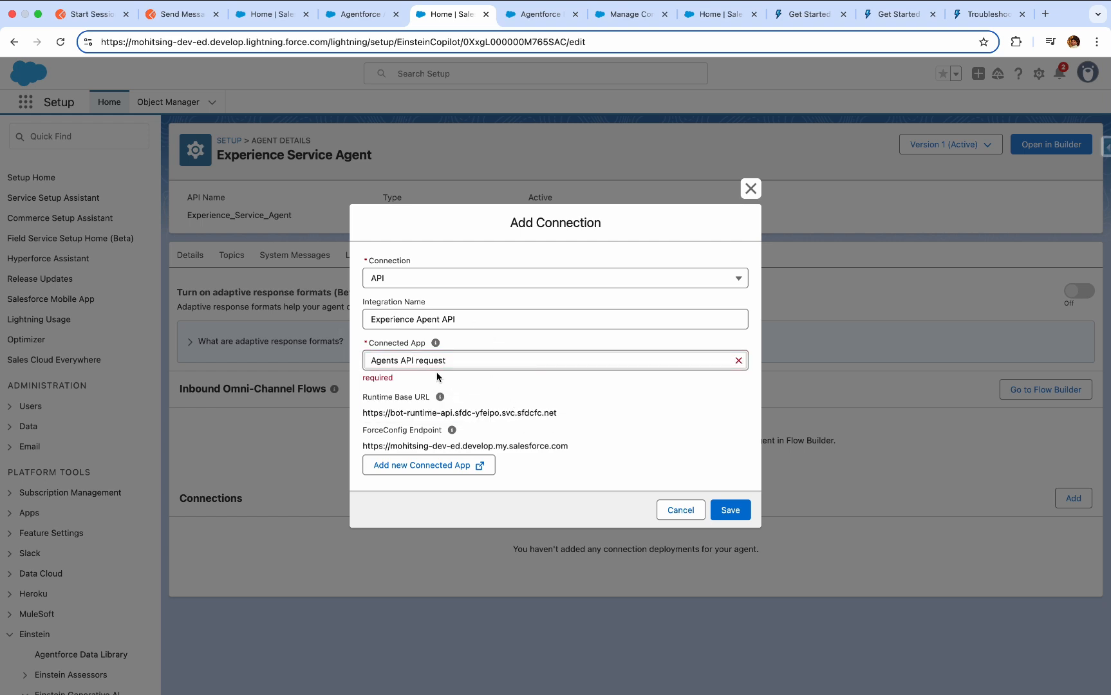
left_click(744, 512)
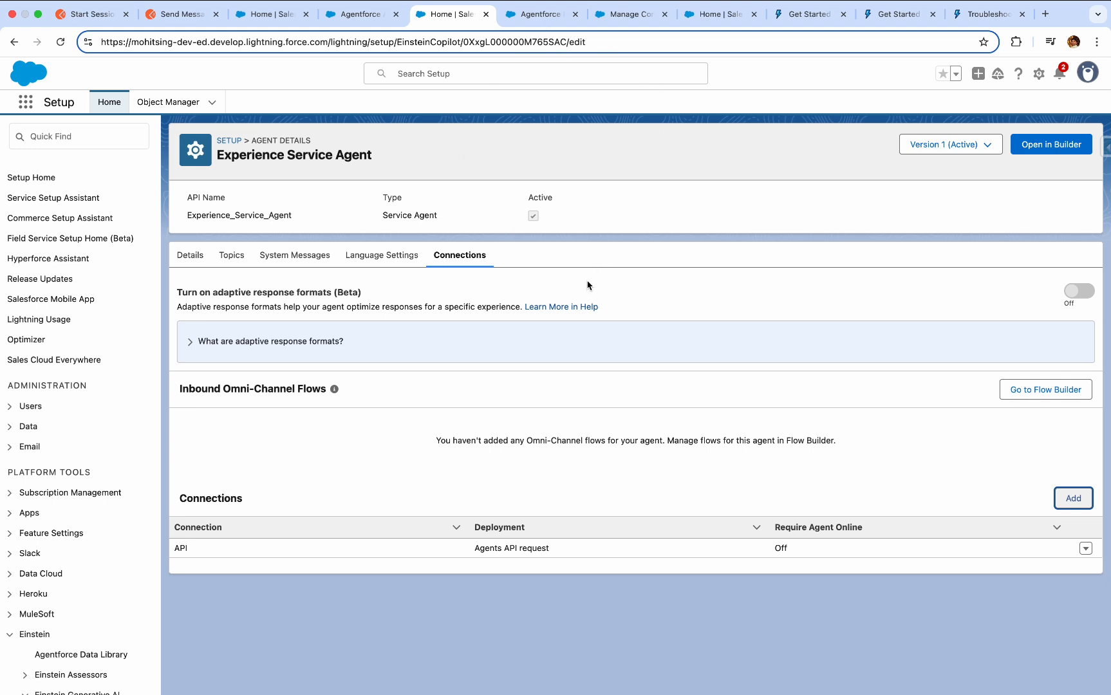
Switch to Postman and start a new workspace based on the API demos template.
left_click(70, 15)
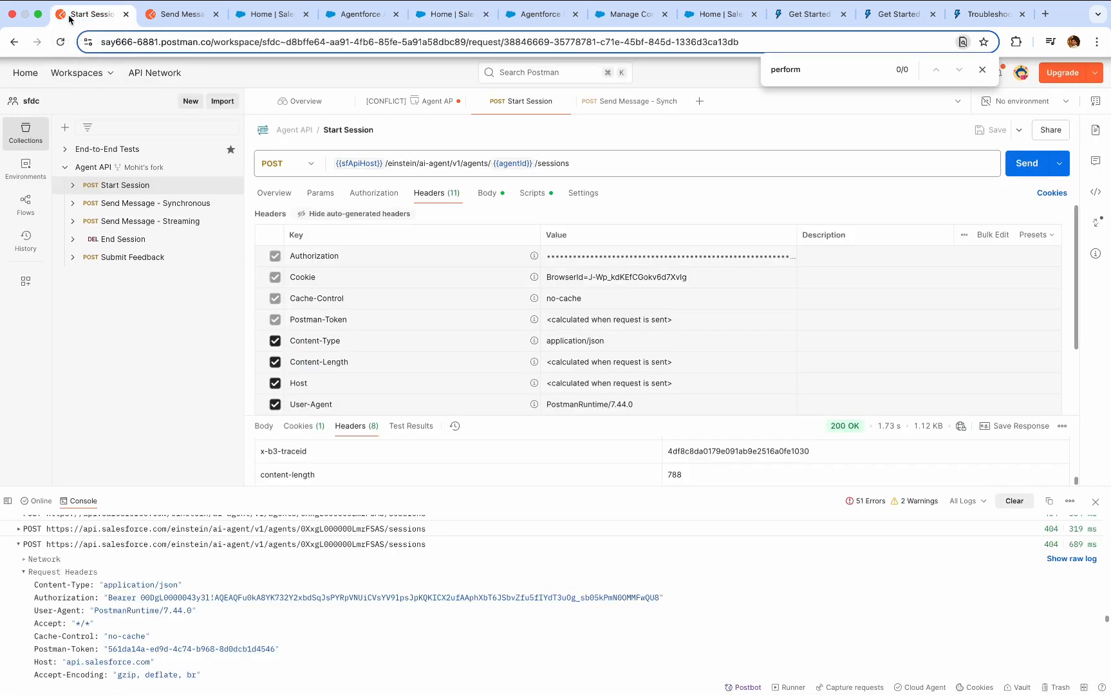
left_click(100, 75)
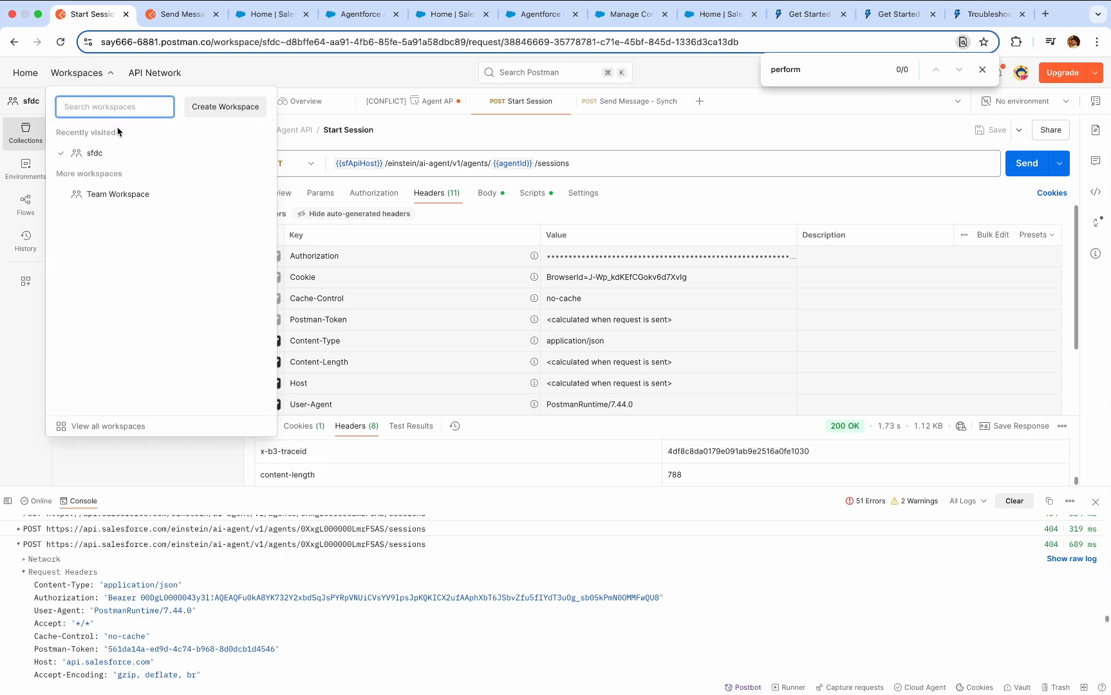
left_click(225, 108)
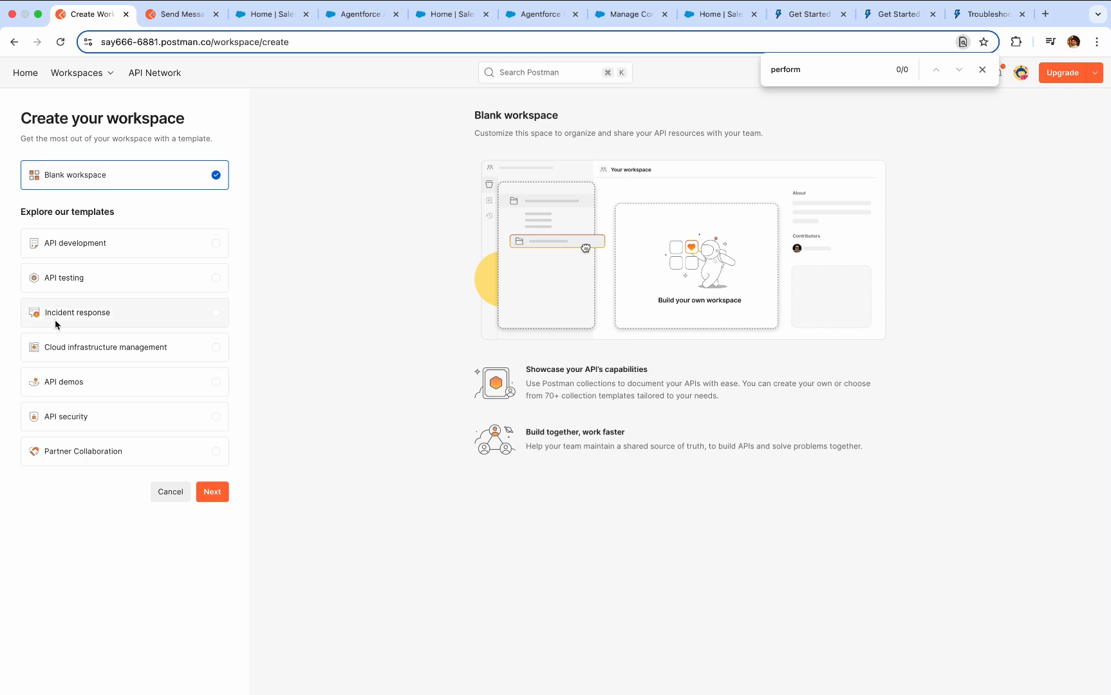
left_click(217, 383)
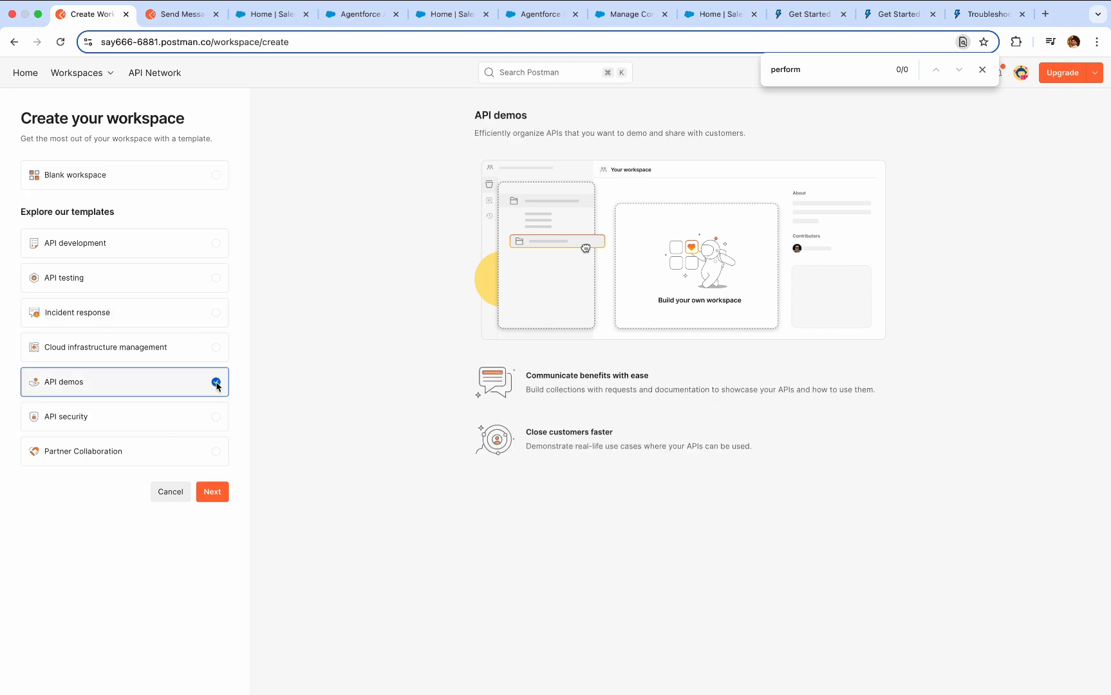
left_click(213, 493)
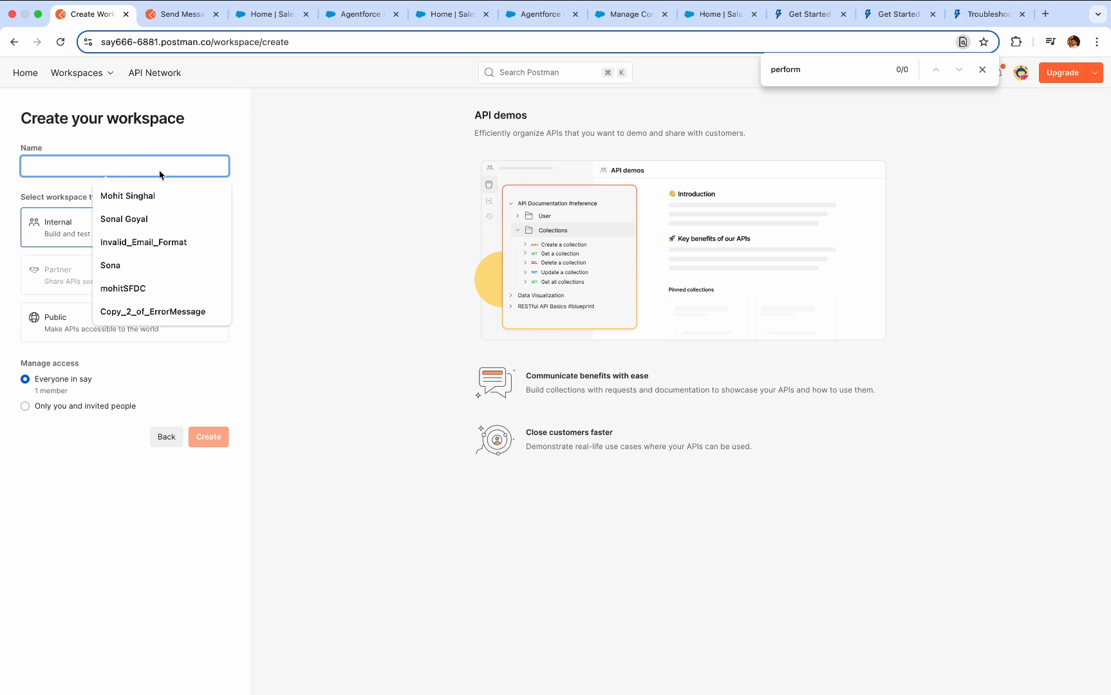
Name the workspace "sfdc2", restrict access to only you and invited people, and create it.
type("sf")
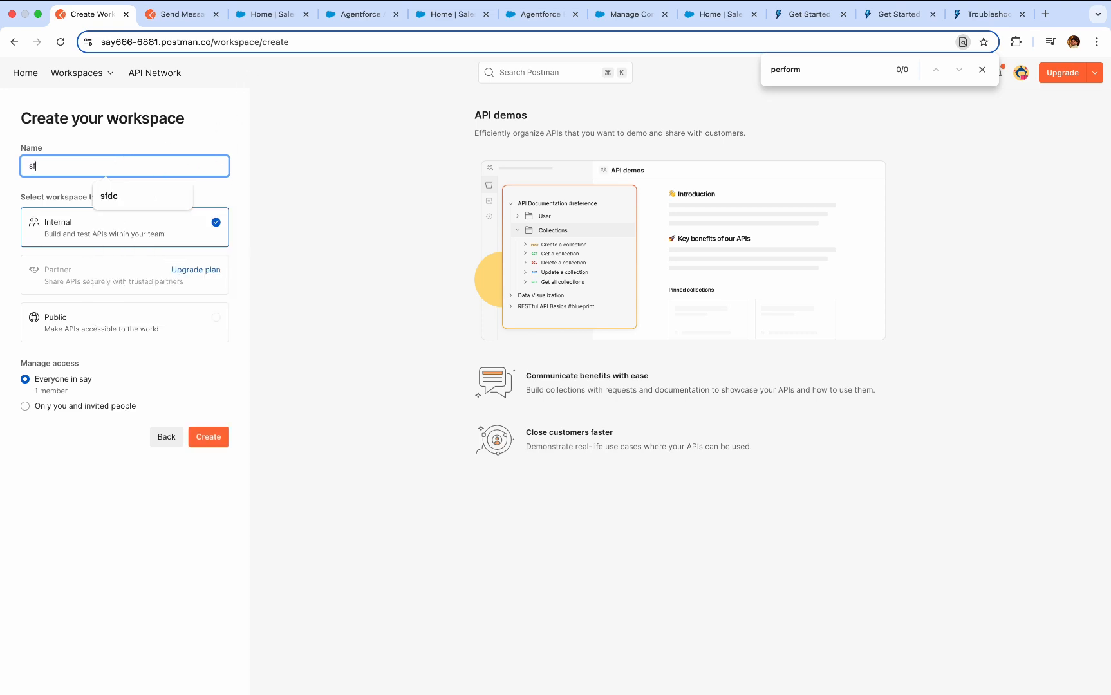
left_click(108, 195)
type("2")
left_click(81, 407)
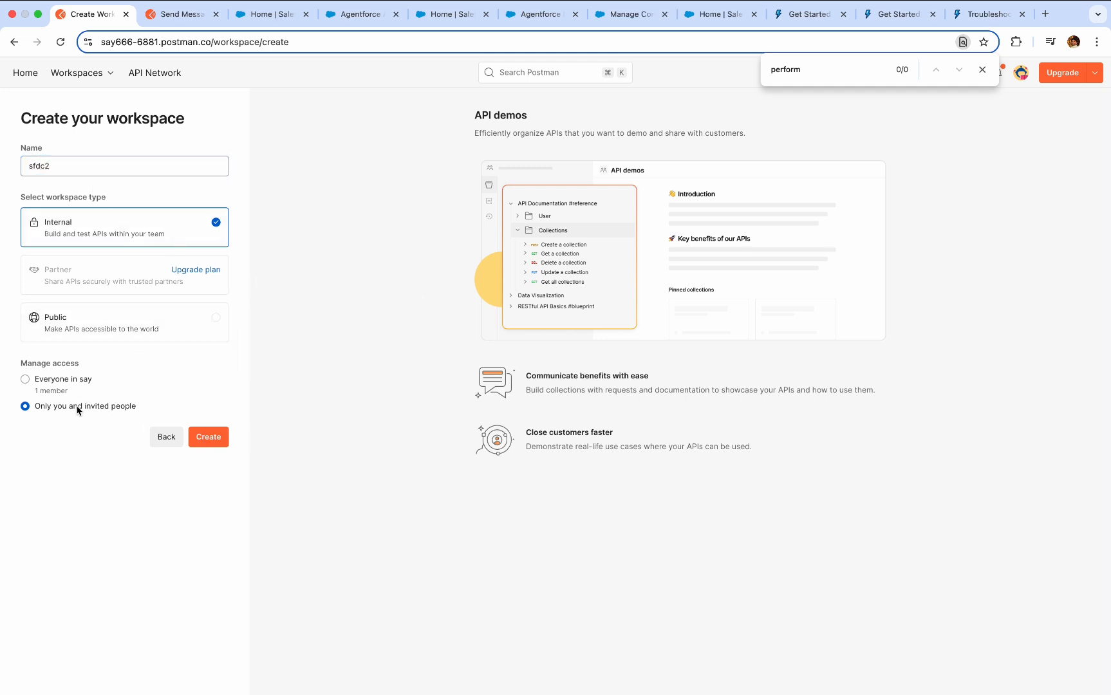
left_click(206, 443)
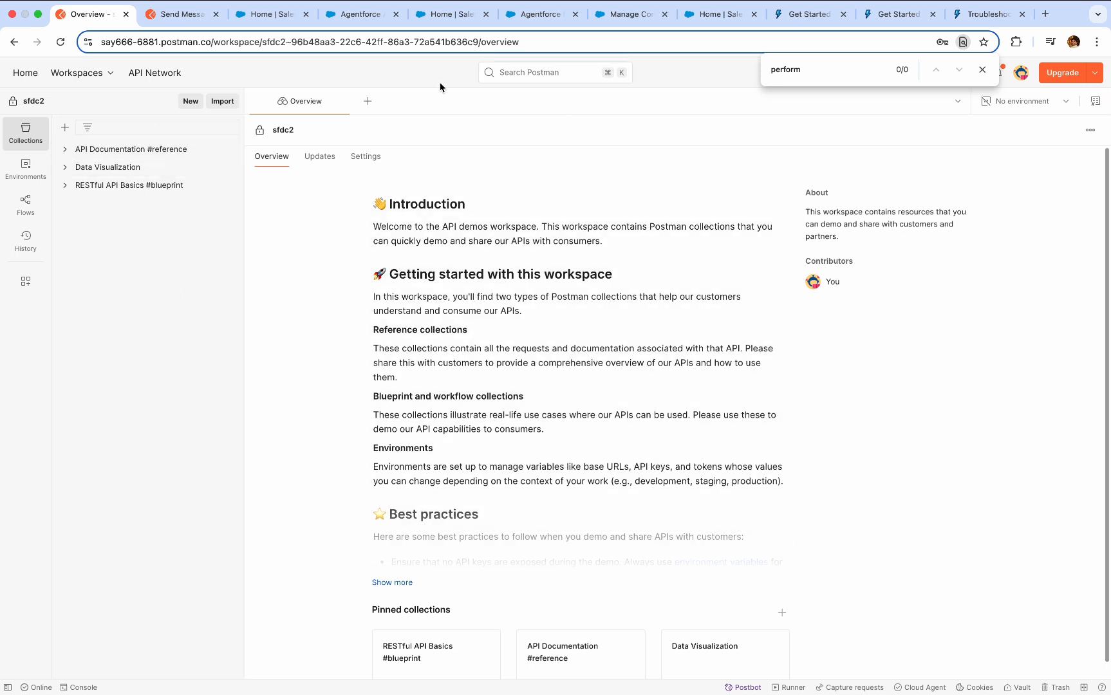
Search all of Postman for "Salesforce developer" and open the public Salesforce Developers workspace.
left_click(543, 73)
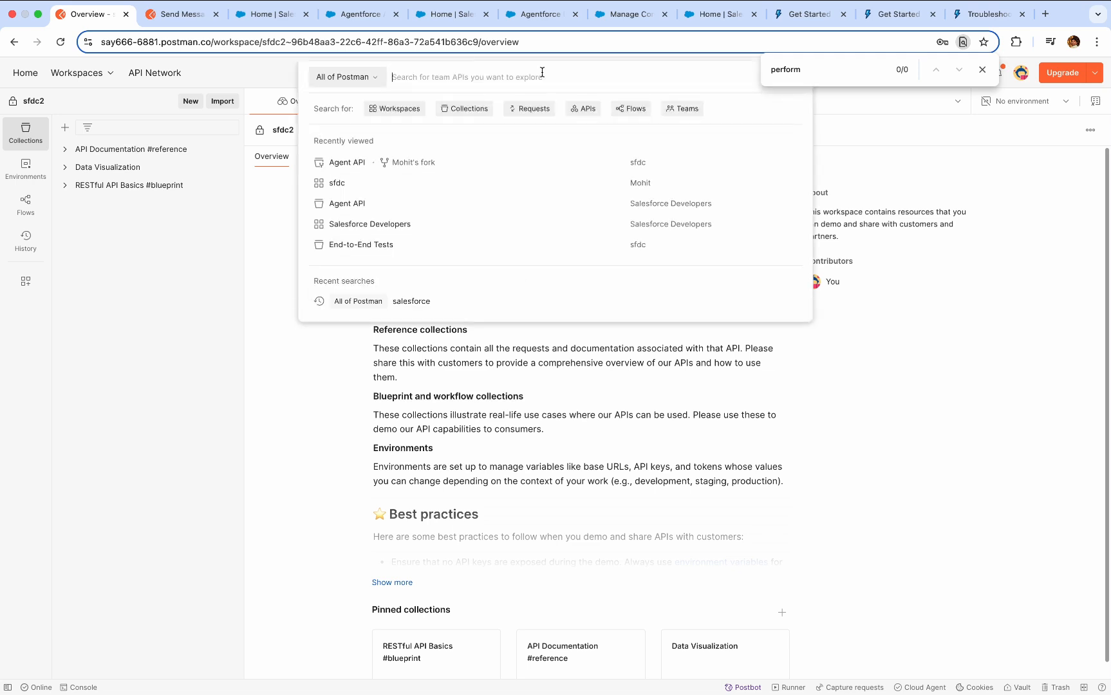
type("Sales")
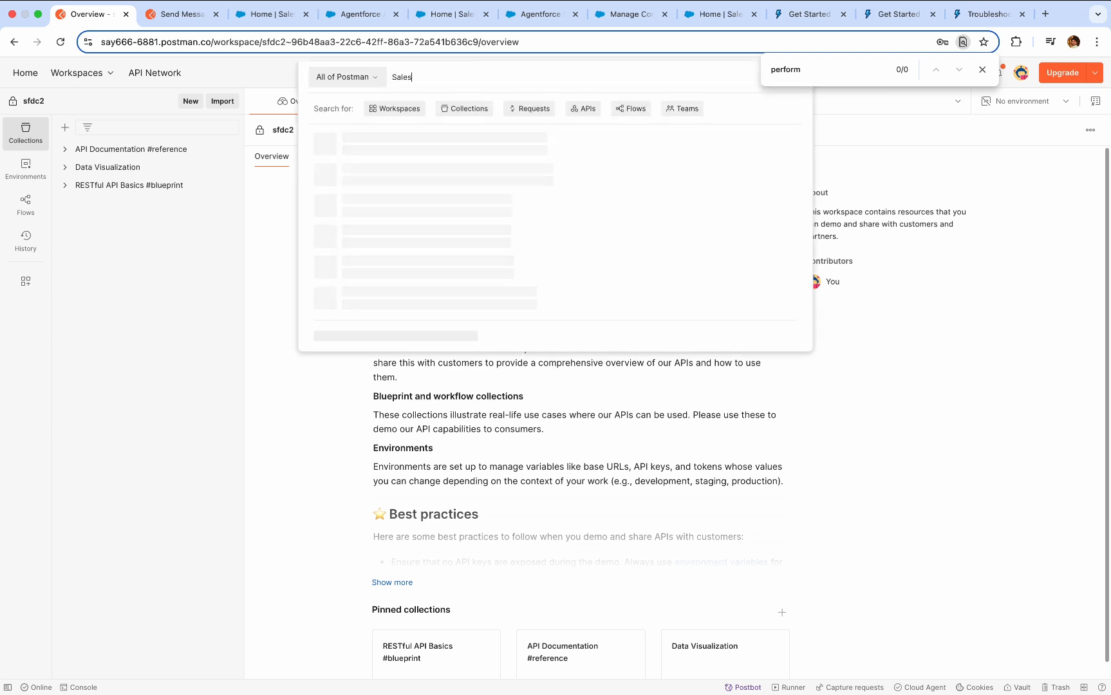
type("force developer")
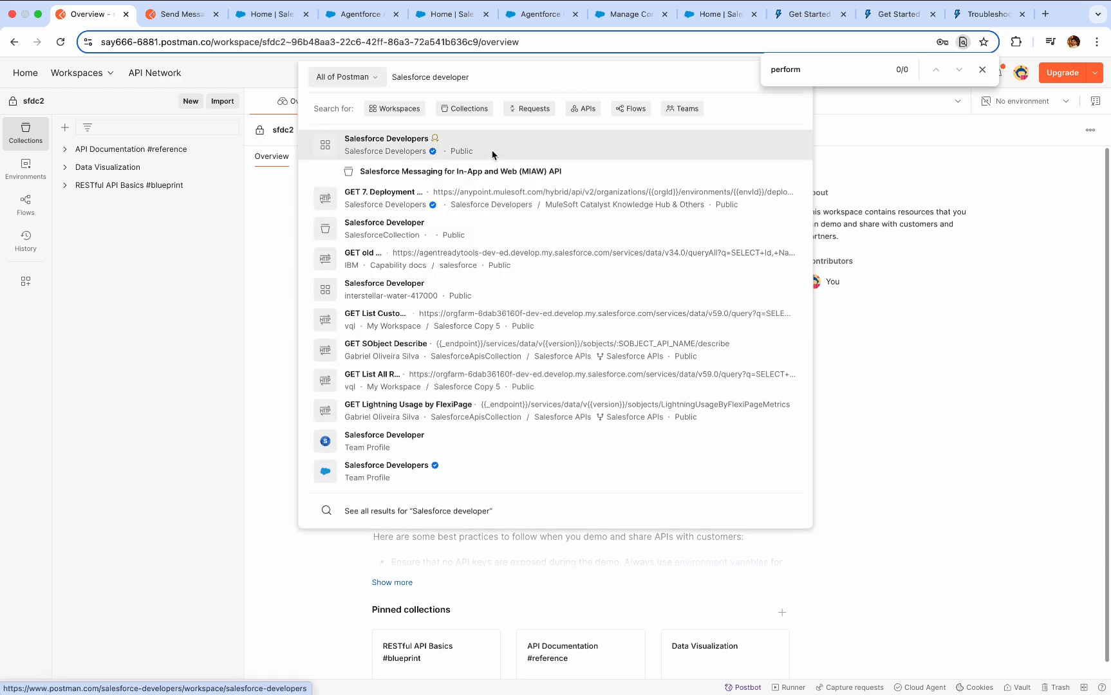
left_click(493, 155)
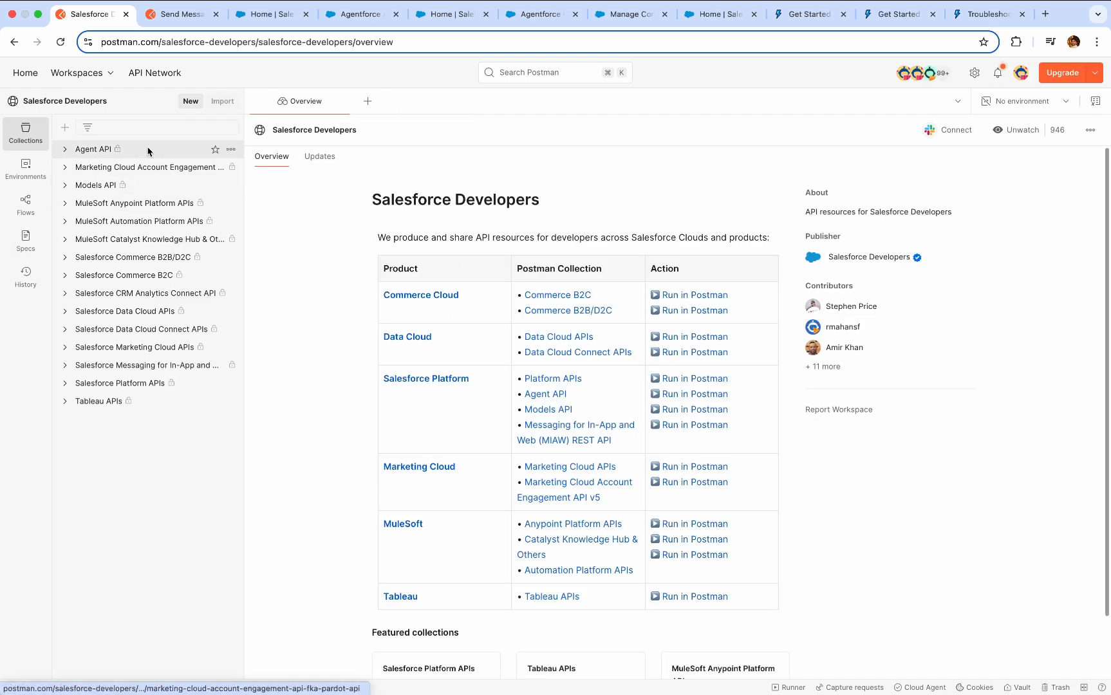
Fork the Salesforce Developers Agent API collection into the sfdc2 workspace with the default fork label.
left_click(95, 155)
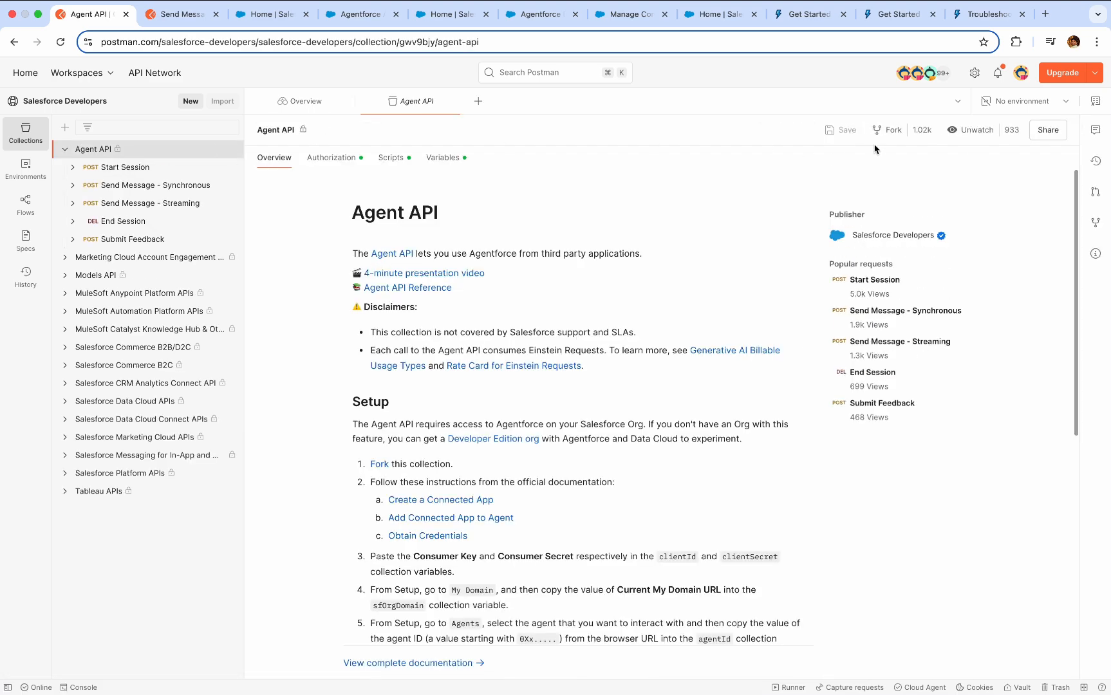
left_click(888, 133)
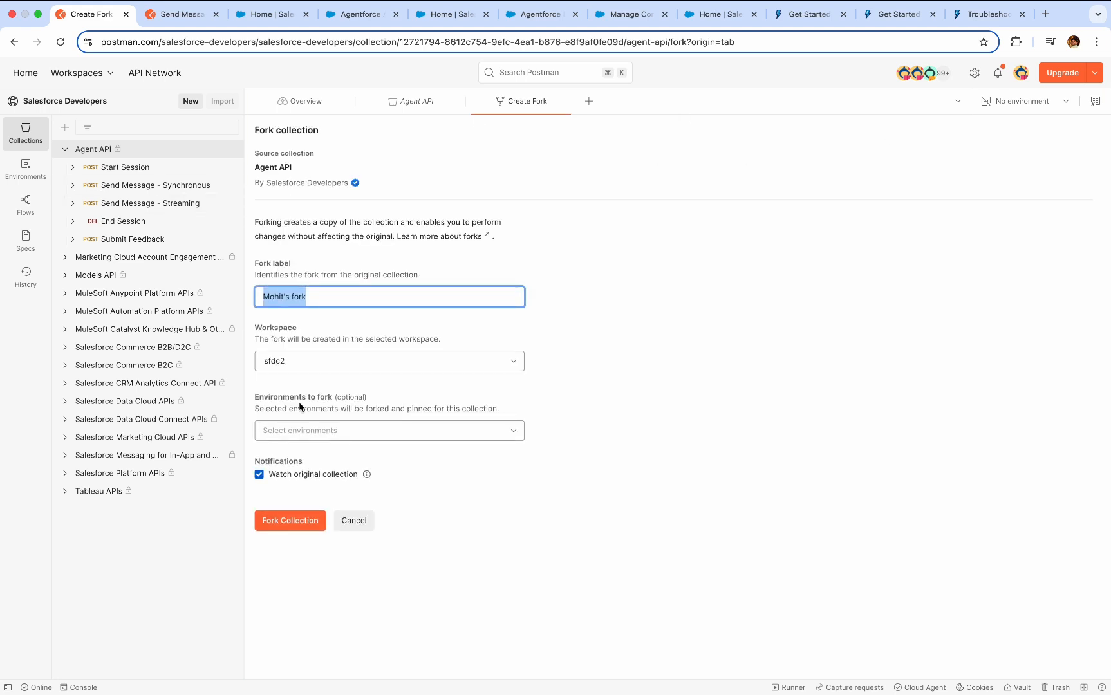
left_click(291, 522)
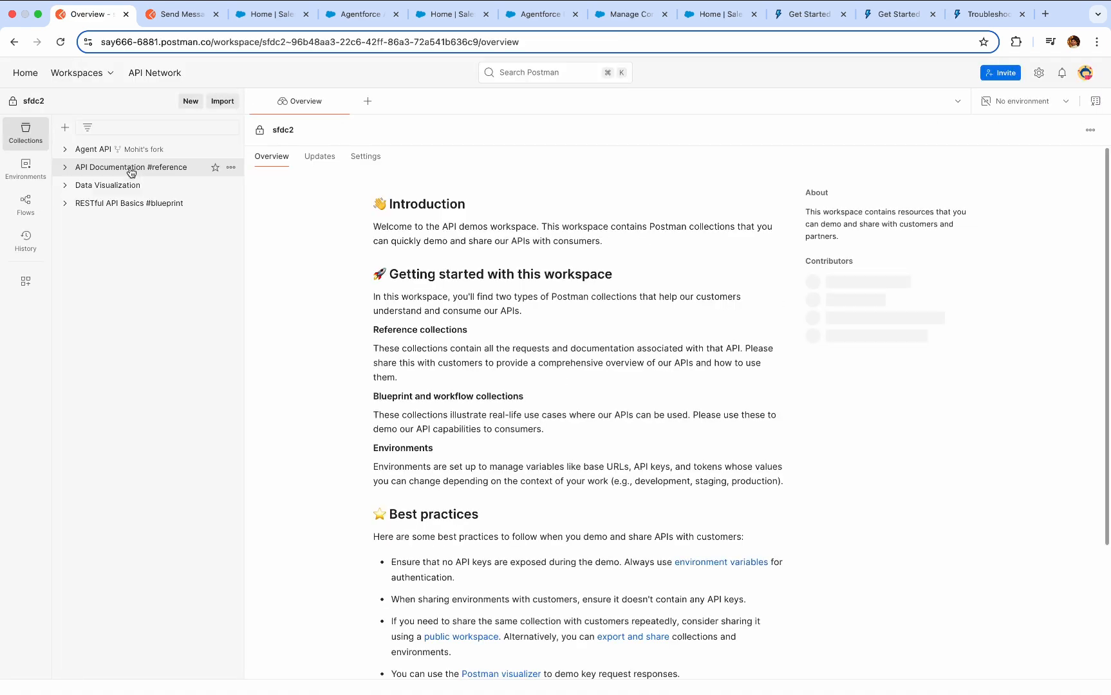
Expand the forked Agent API collection and review the setup instructions in its overview.
left_click(66, 150)
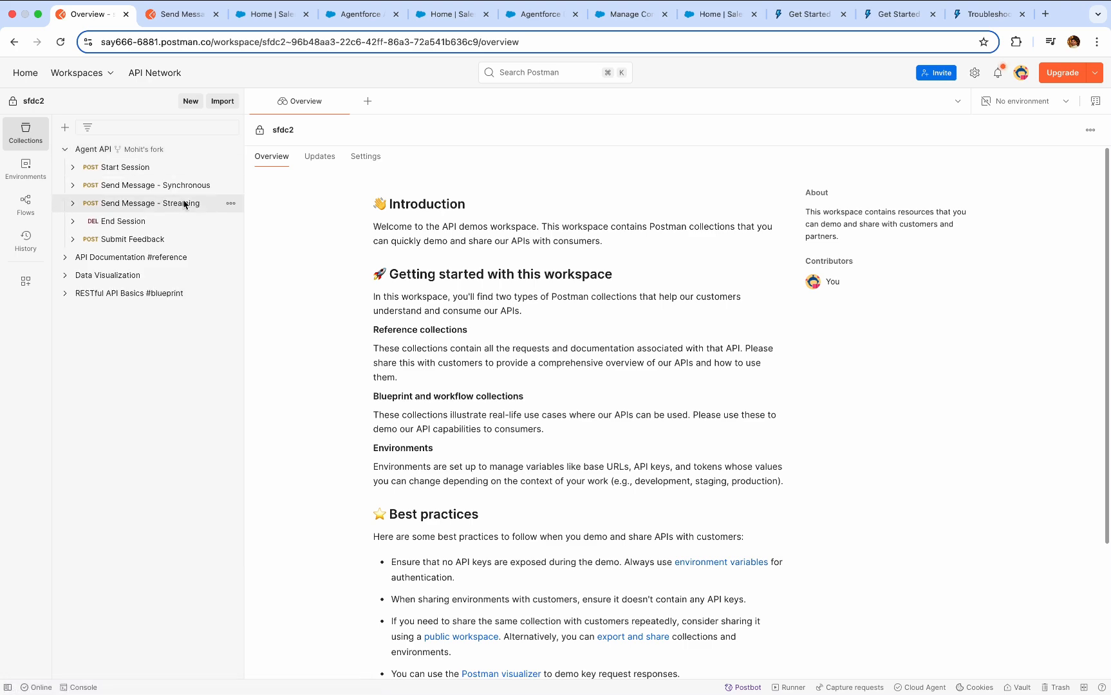
left_click(149, 152)
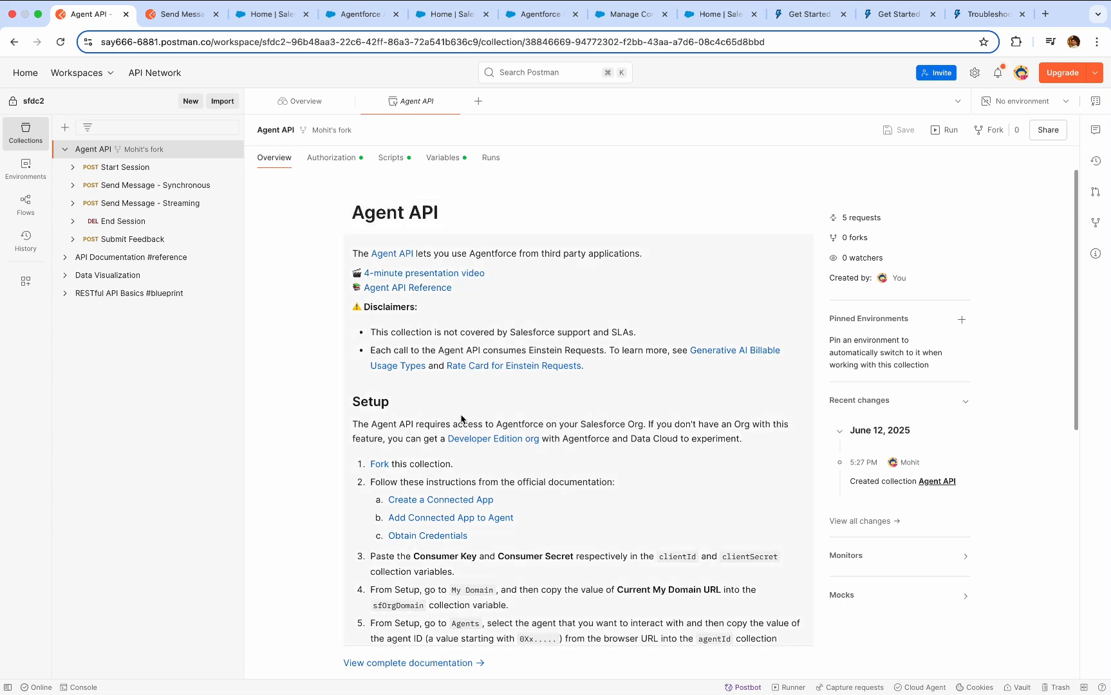
scroll(460, 419, "down", 6)
scroll(461, 419, "up", 6)
scroll(460, 419, "down", 3)
scroll(461, 419, "up", 3)
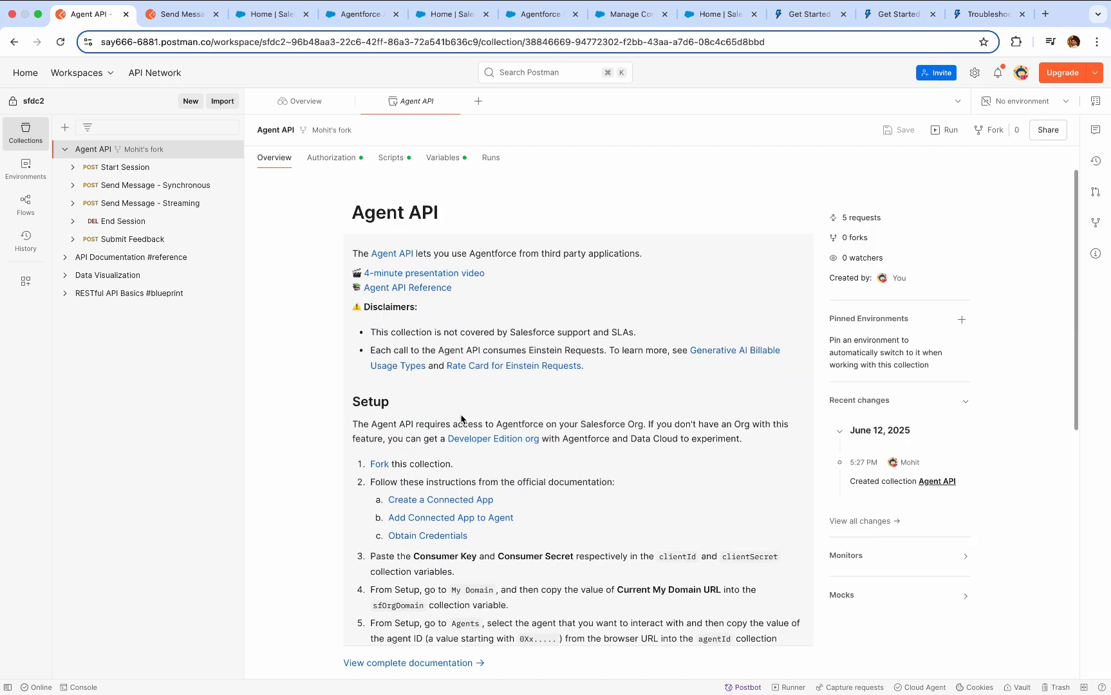